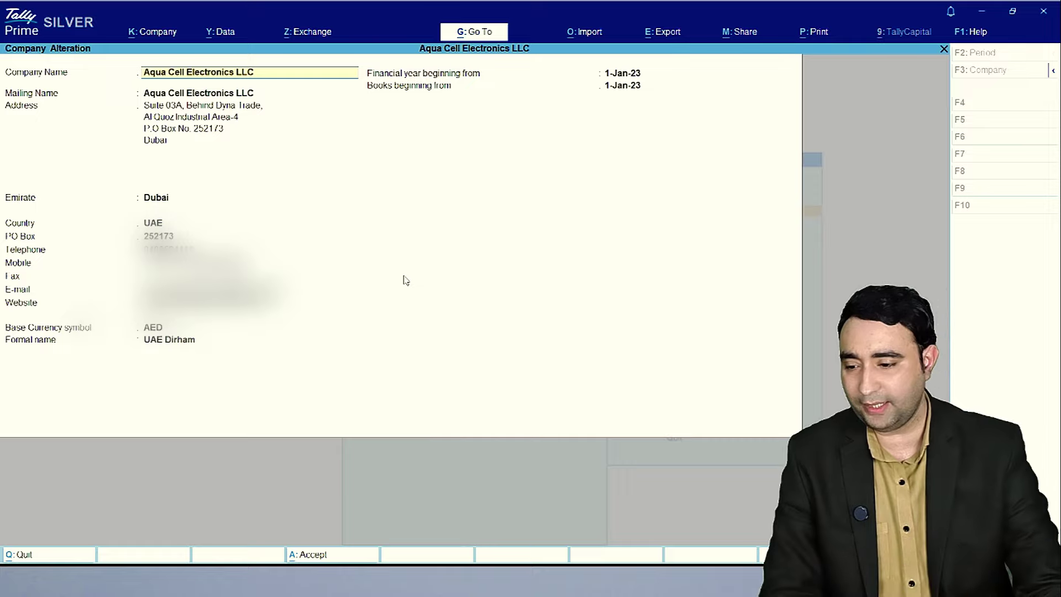
- Go through the company's name, mailing name, address and emirate in the company alteration form
key(Return)
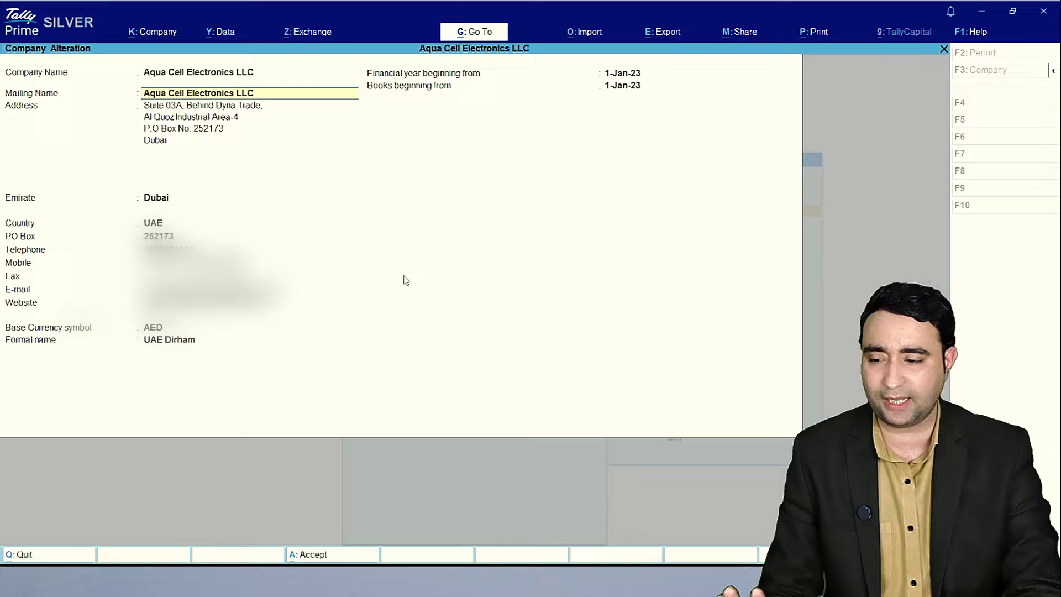
key(Return)
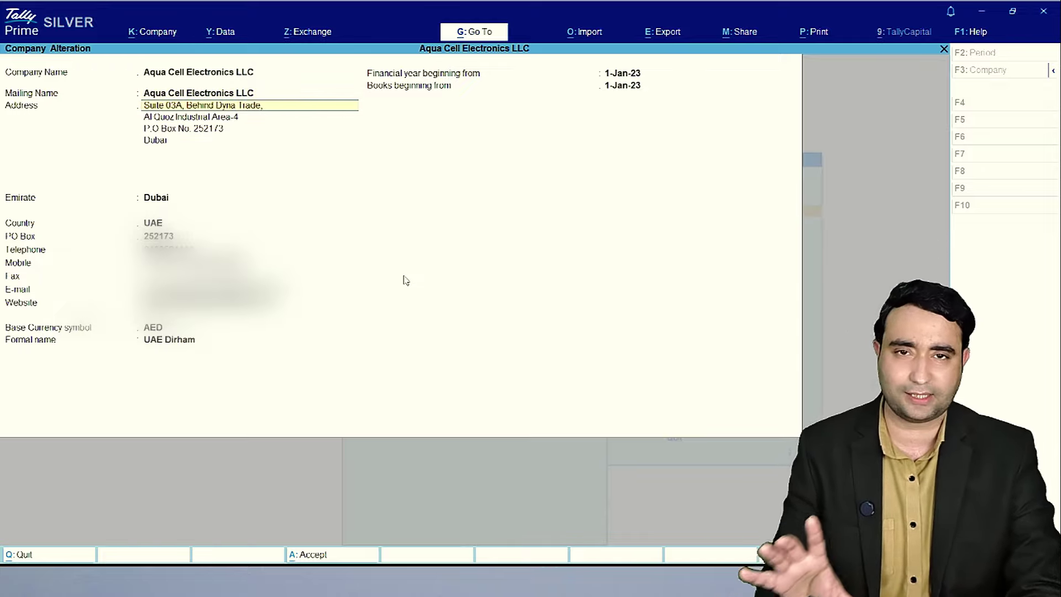
key(Return)
key(Return)
key(Return)
key(Return)
key(Return)
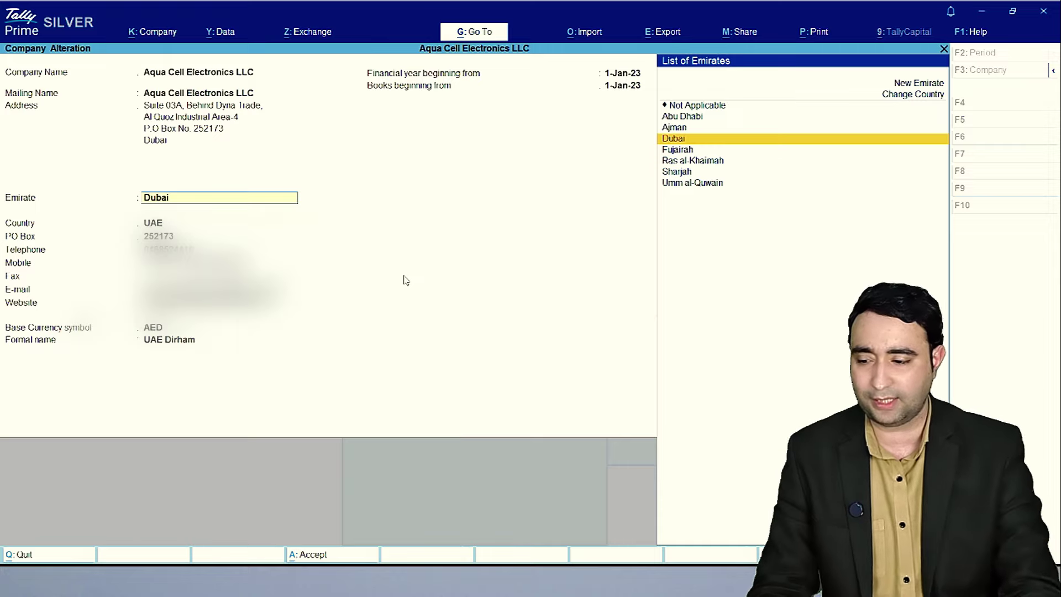
key(Return)
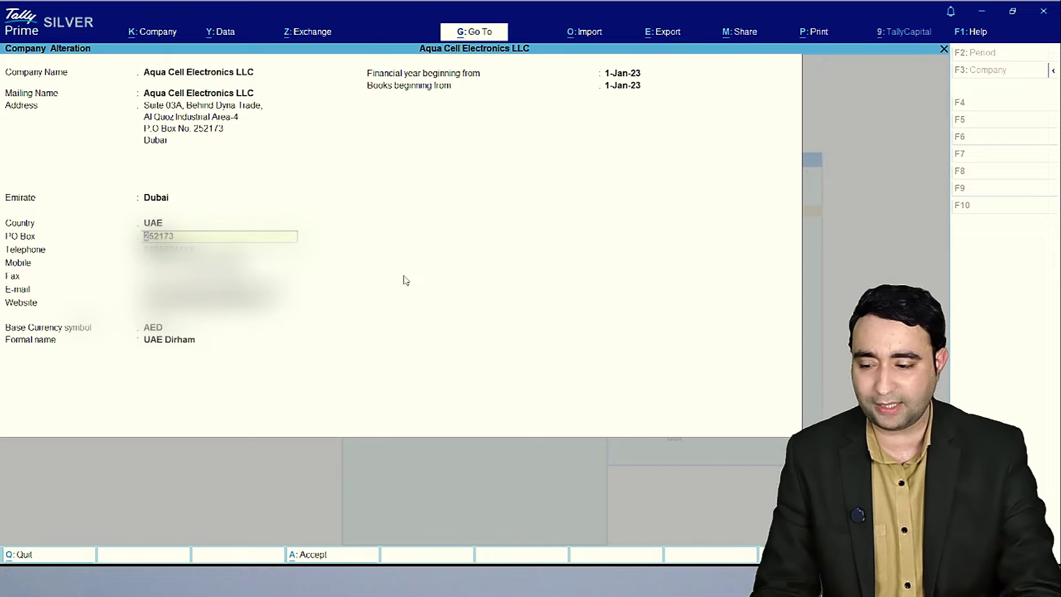
- Check the company's contact details and its financial year and books start dates, accept the form and return to the Gateway
key(Return)
key(Return)
key(Return)
key(Return)
key(Return)
key(Return)
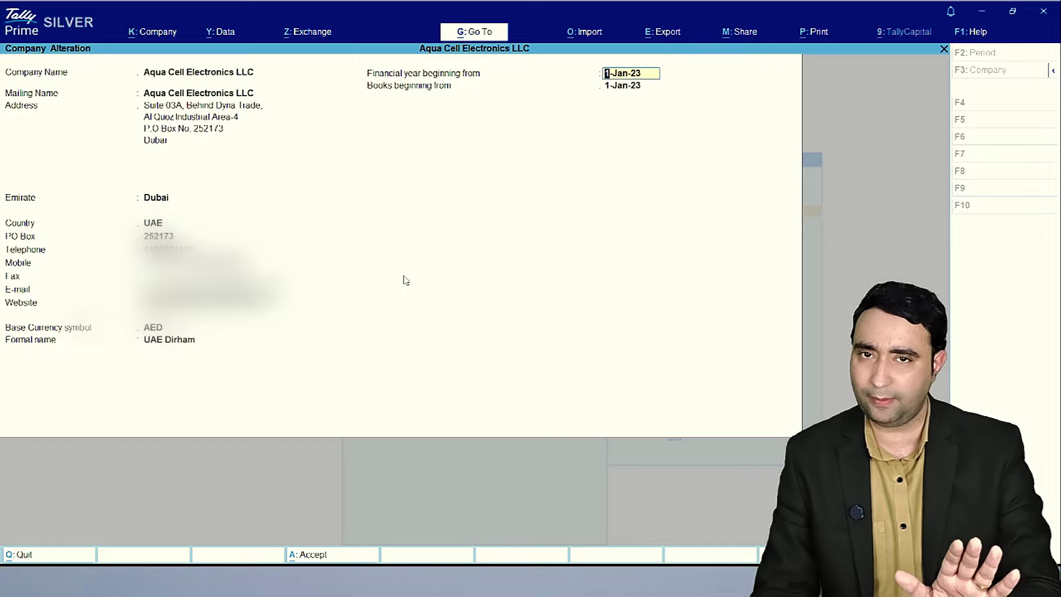
key(Return)
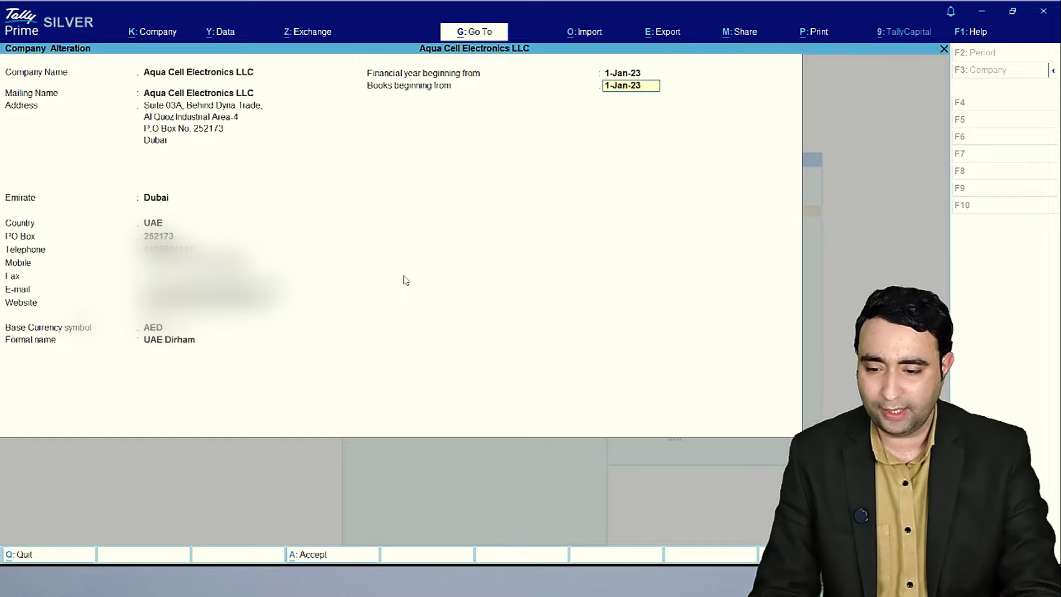
key(Return)
key(ctrl+a)
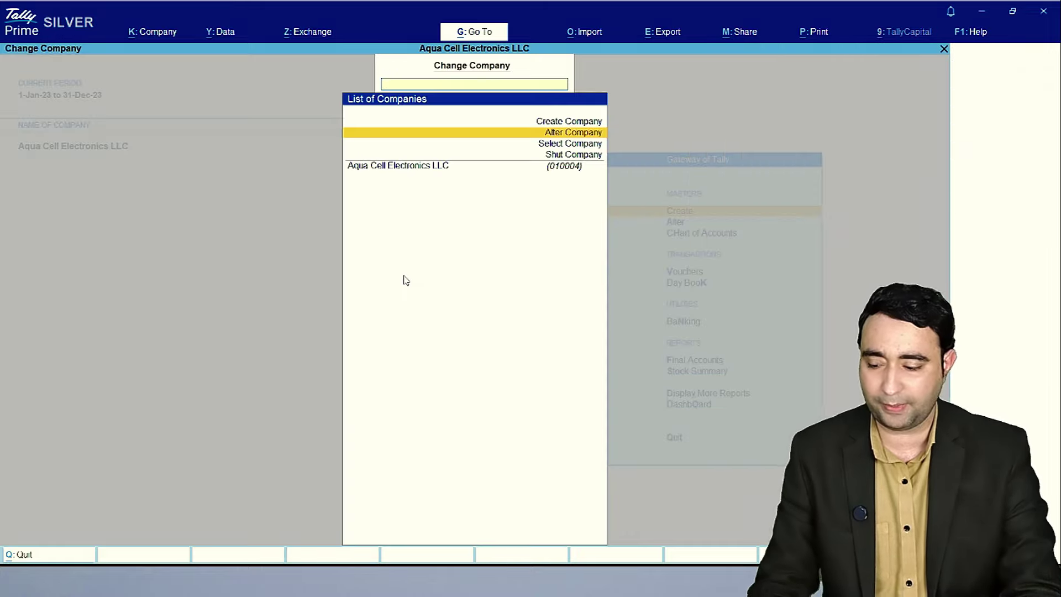
key(Escape)
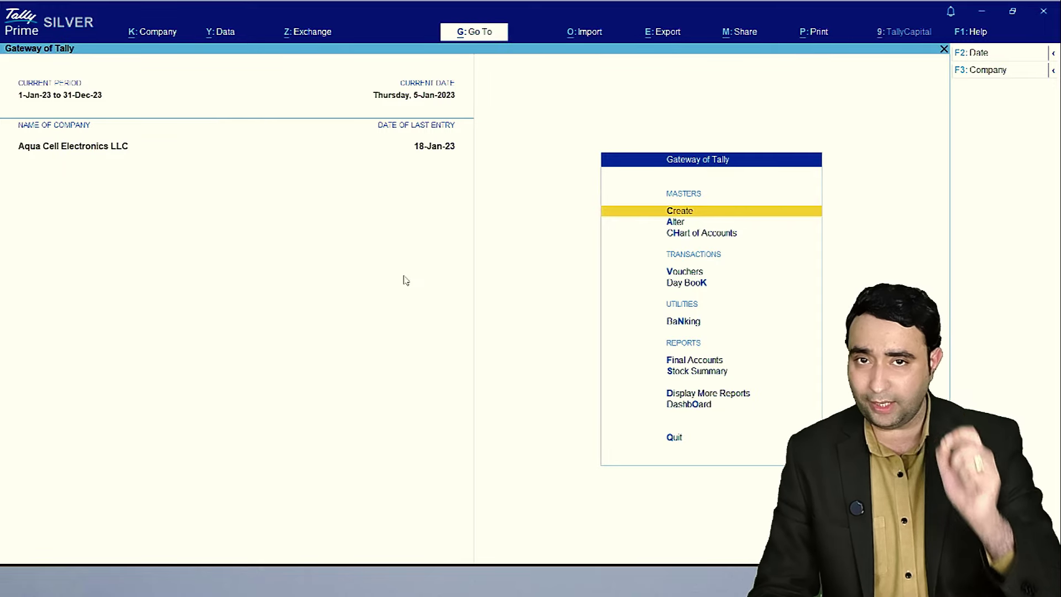
- Open the company features and go through the accounting and inventory options up to the VAT option
key(F11)
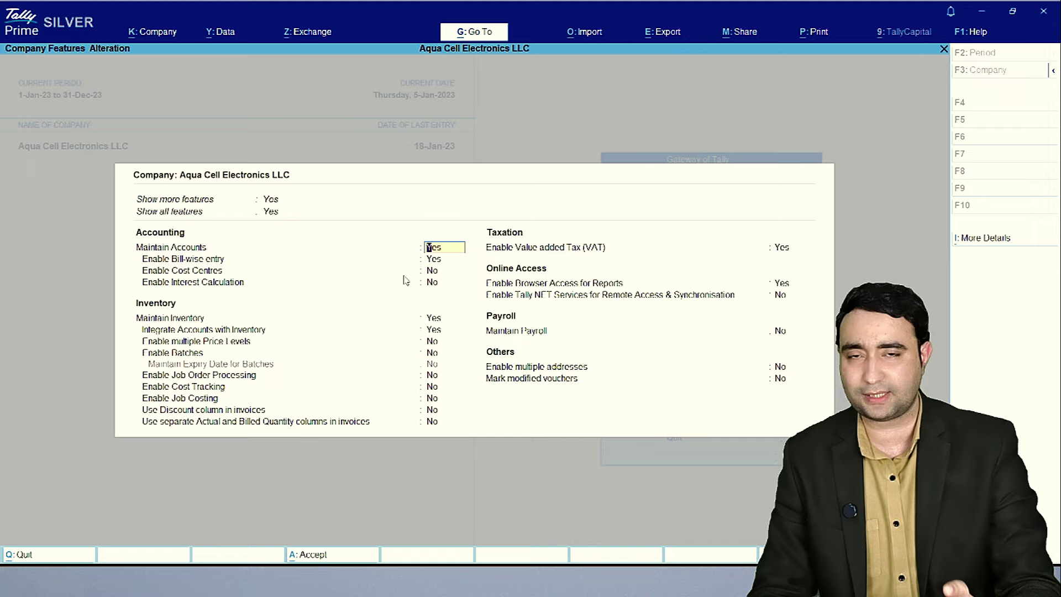
key(Return)
key(Return)
key(Return)
key(Return)
key(Return)
key(Return)
key(Return)
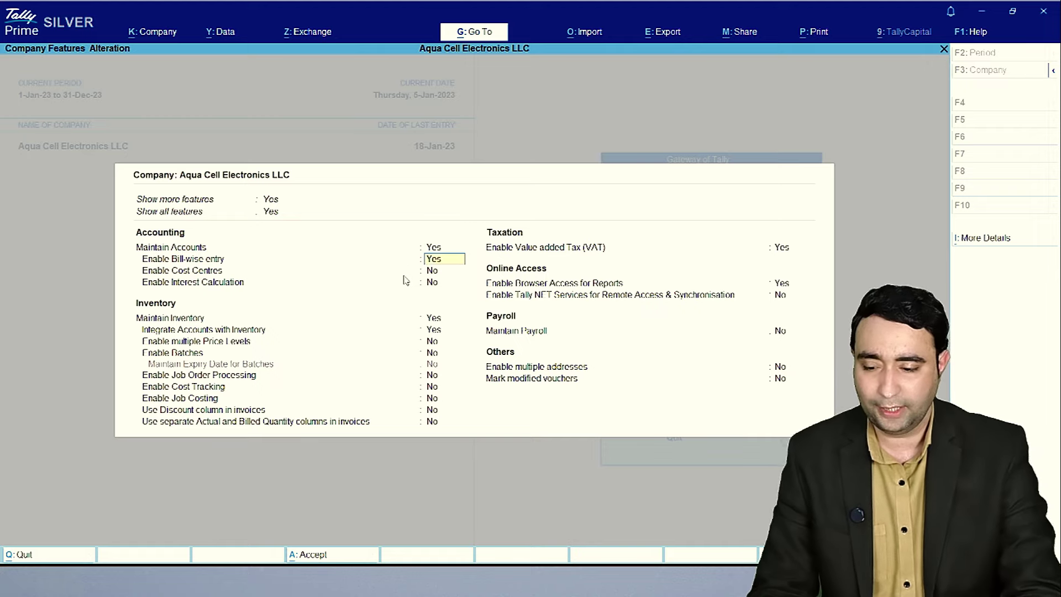
key(Return)
key(Return)
key(Return)
key(Return)
key(Return)
key(Return)
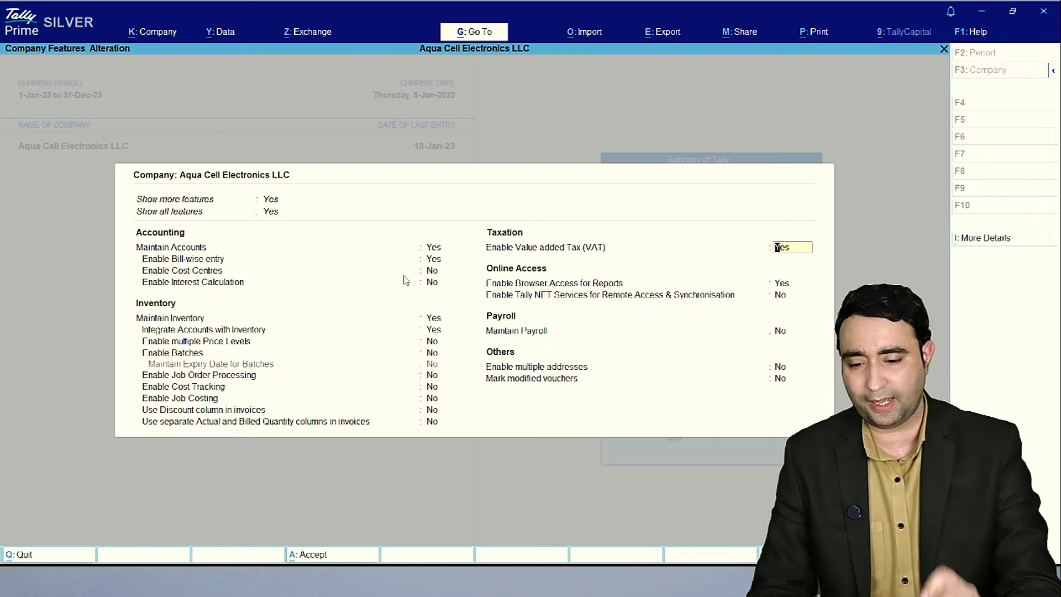
- Open the company's VAT statutory details and check the emirate, TRN, registration date and return periodicity
key(Return)
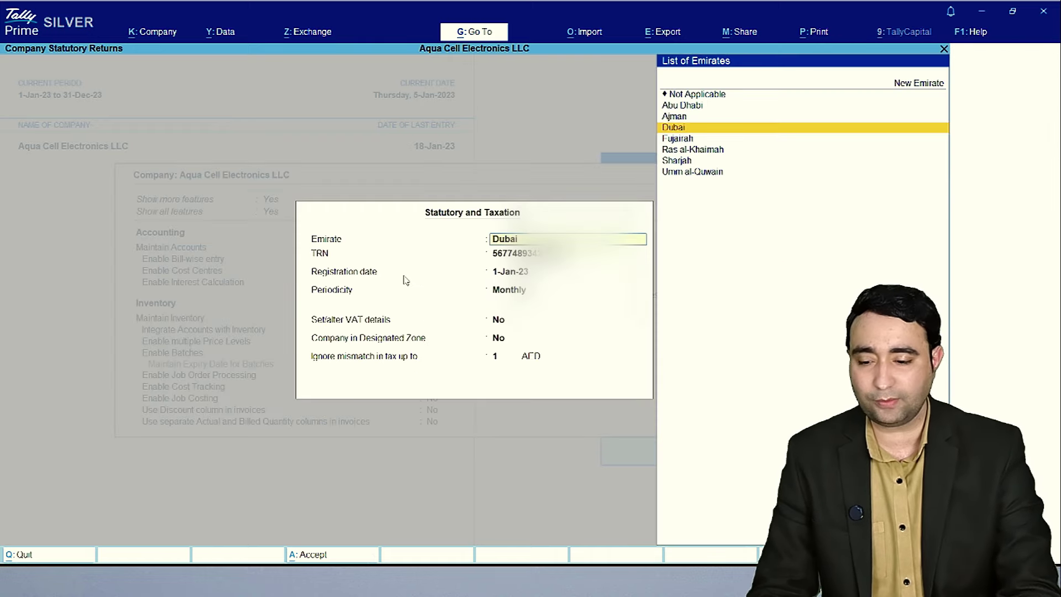
key(Return)
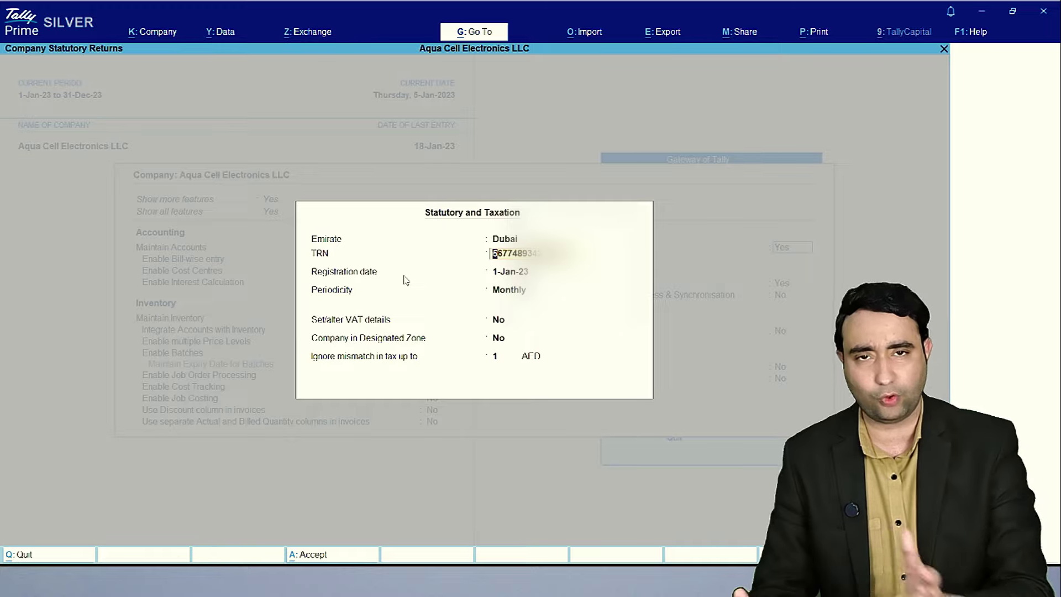
key(Return)
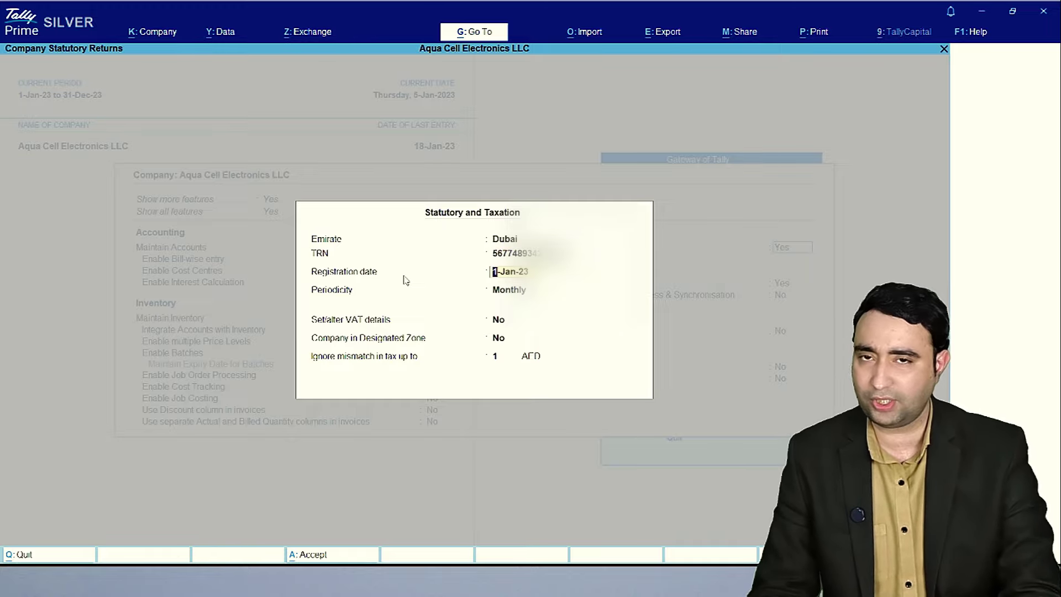
key(Return)
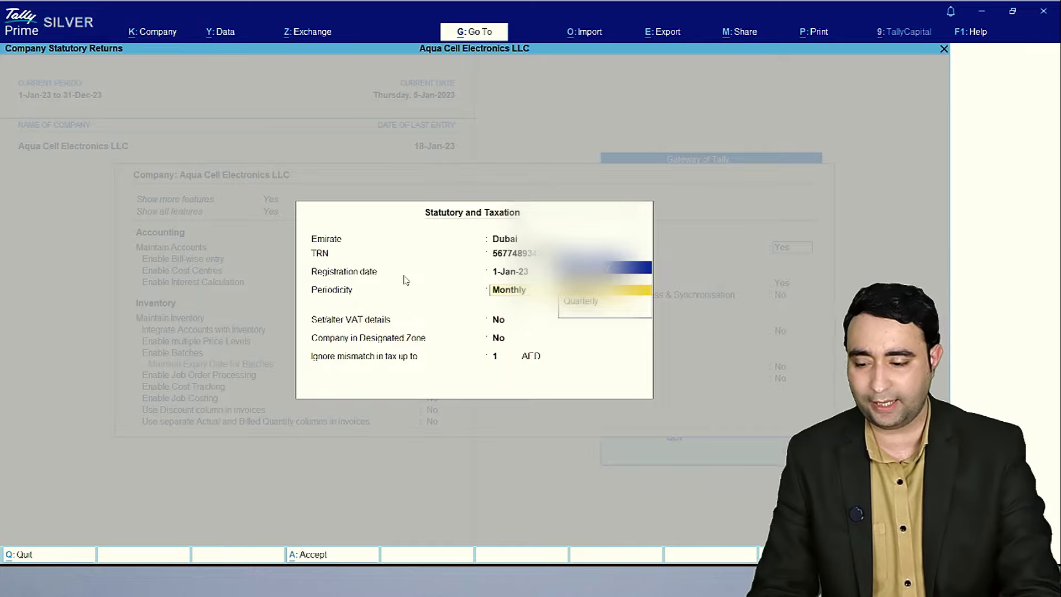
key(Return)
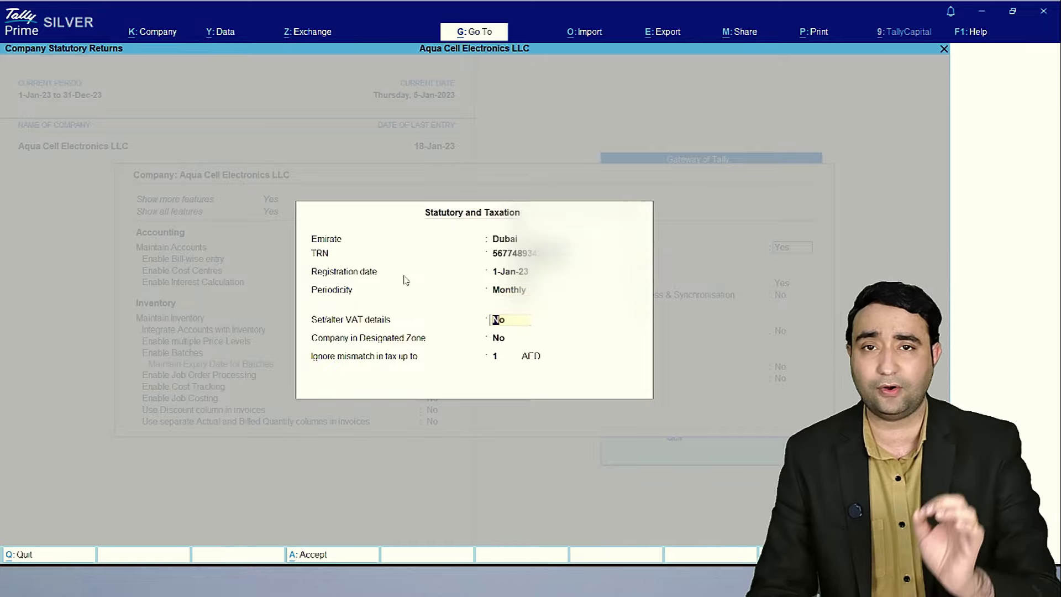
- Set the option for altering VAT details to Yes and confirm the VAT rate as Taxable at 5%
text(y)
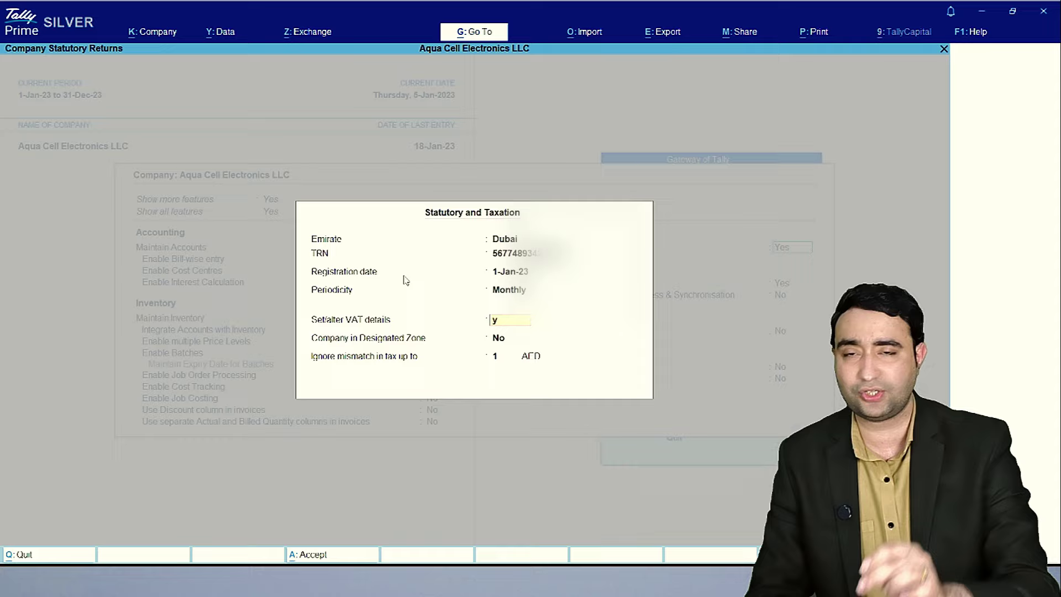
key(Return)
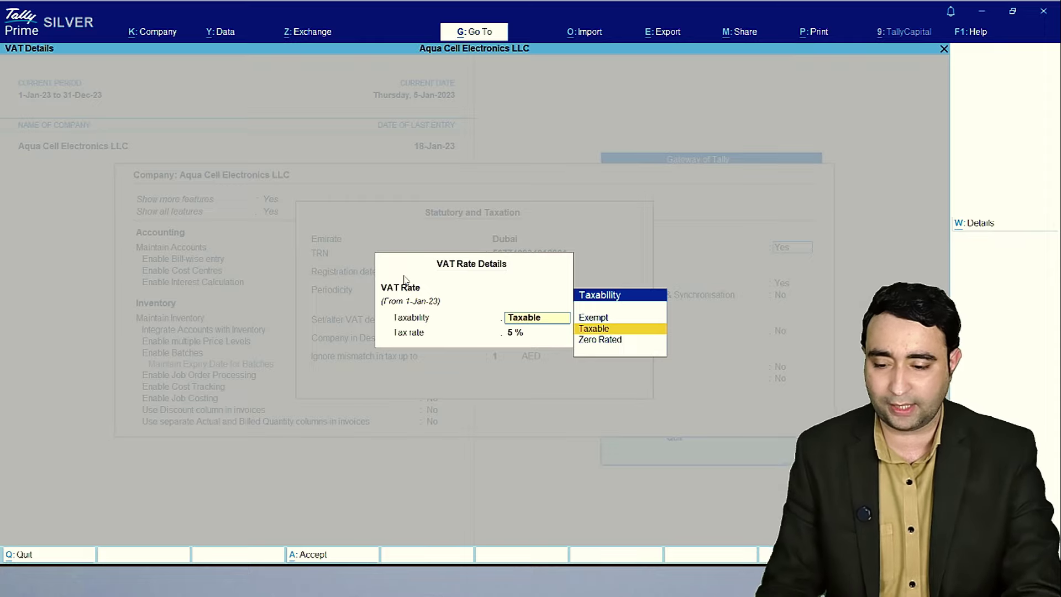
key(Return)
key(Return)
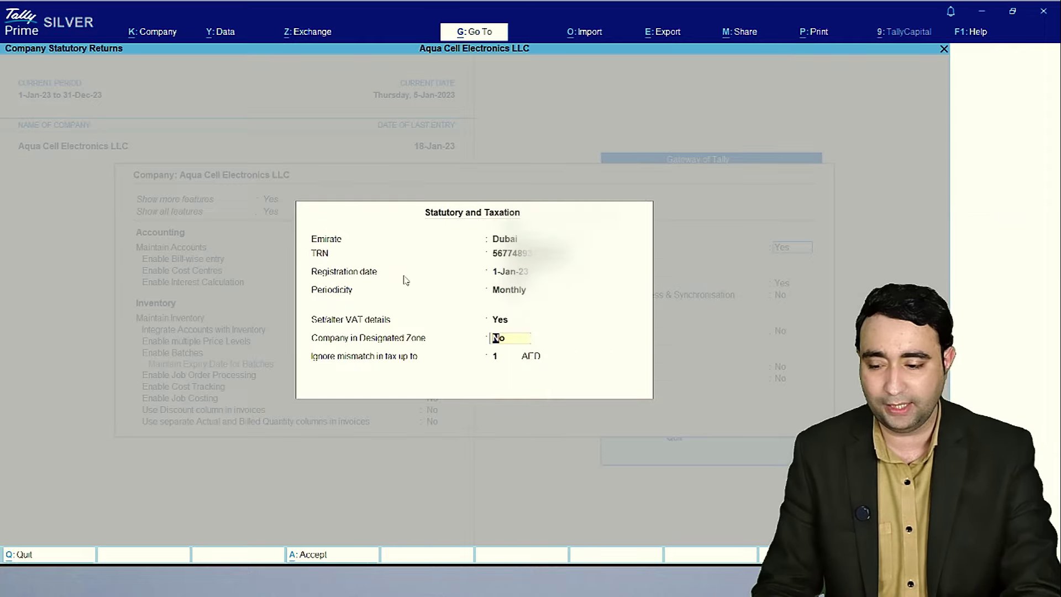
- Keep the designated zone option at No and the tax mismatch limit at 1 AED, and save the company features
key(Return)
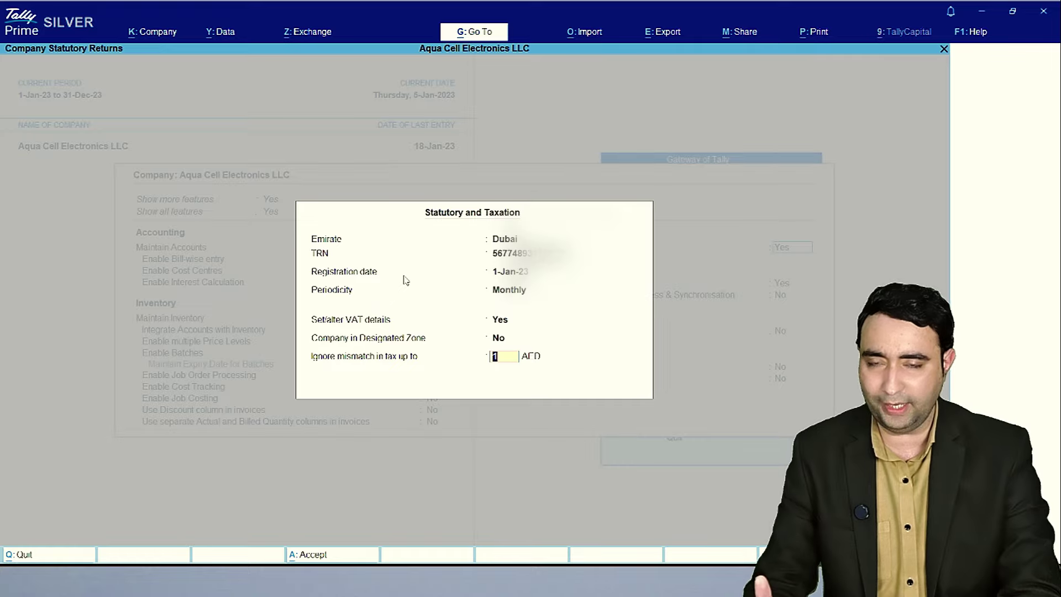
key(Return)
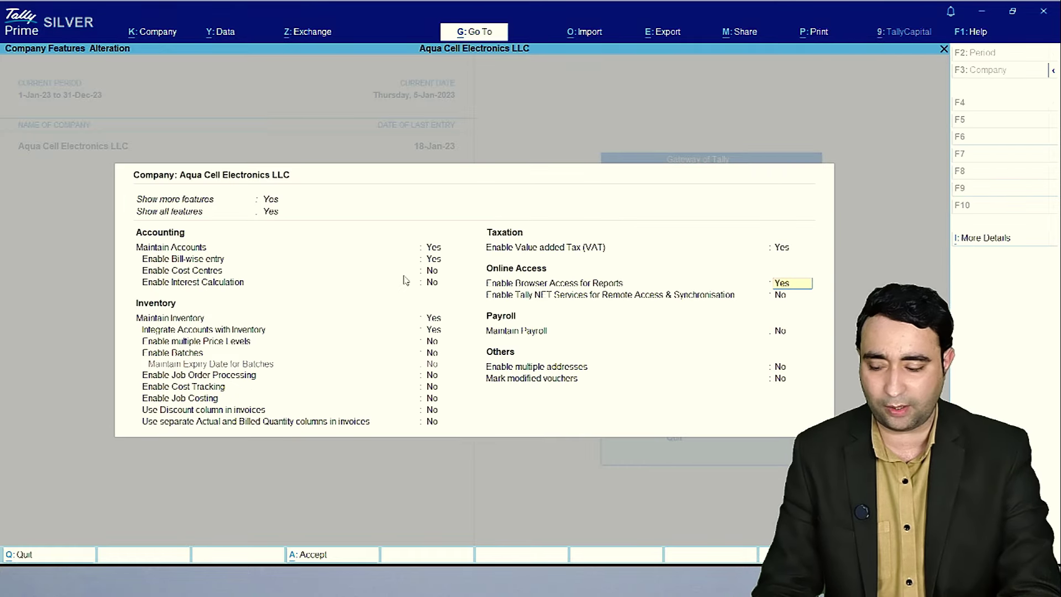
key(ctrl+a)
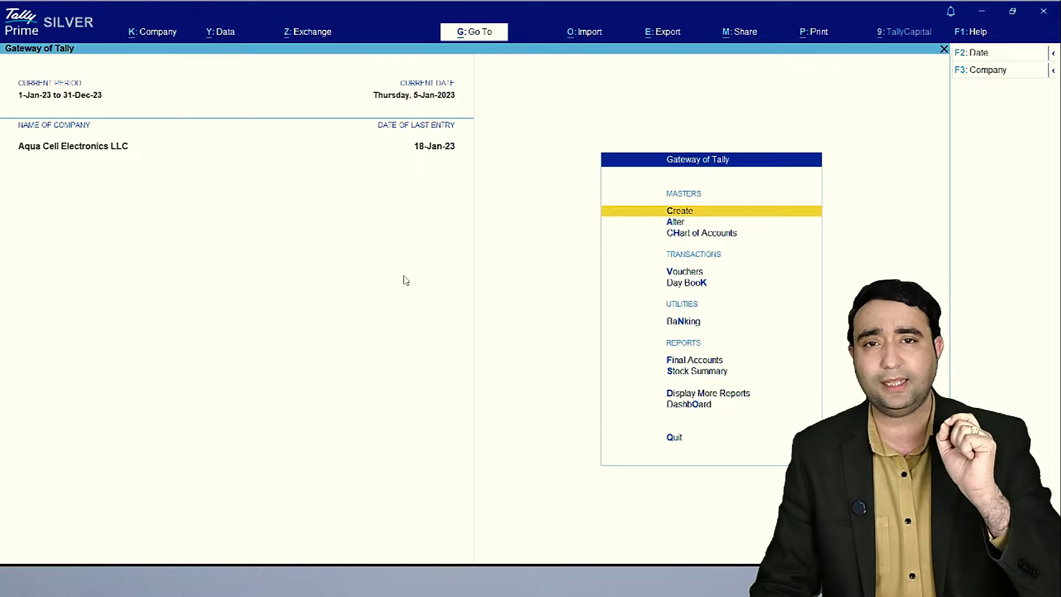
- Open the Owner's Capital Account ledger for alteration
key(Down)
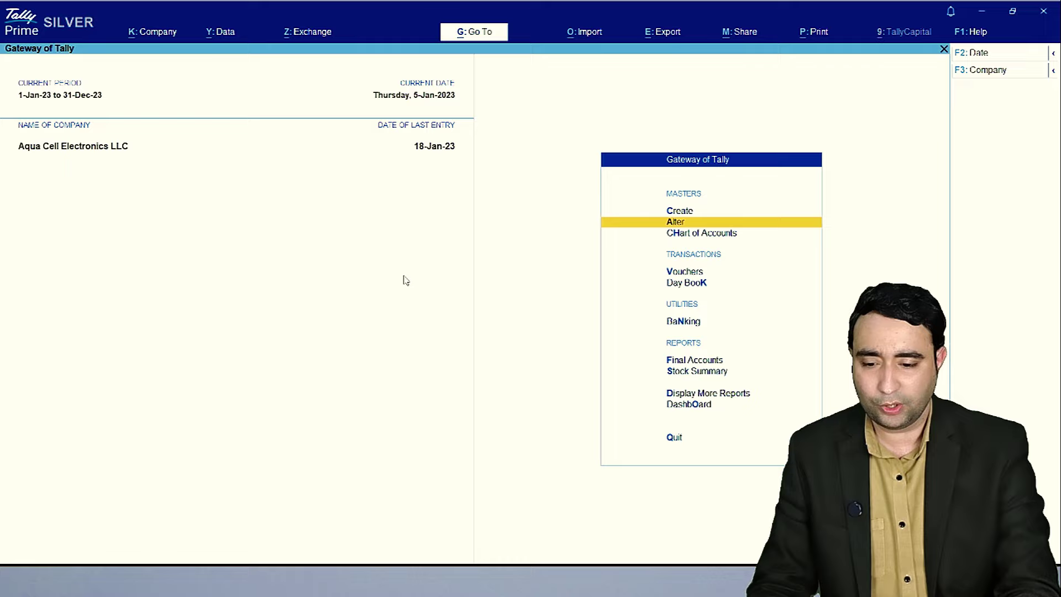
key(Return)
key(Down)
key(Return)
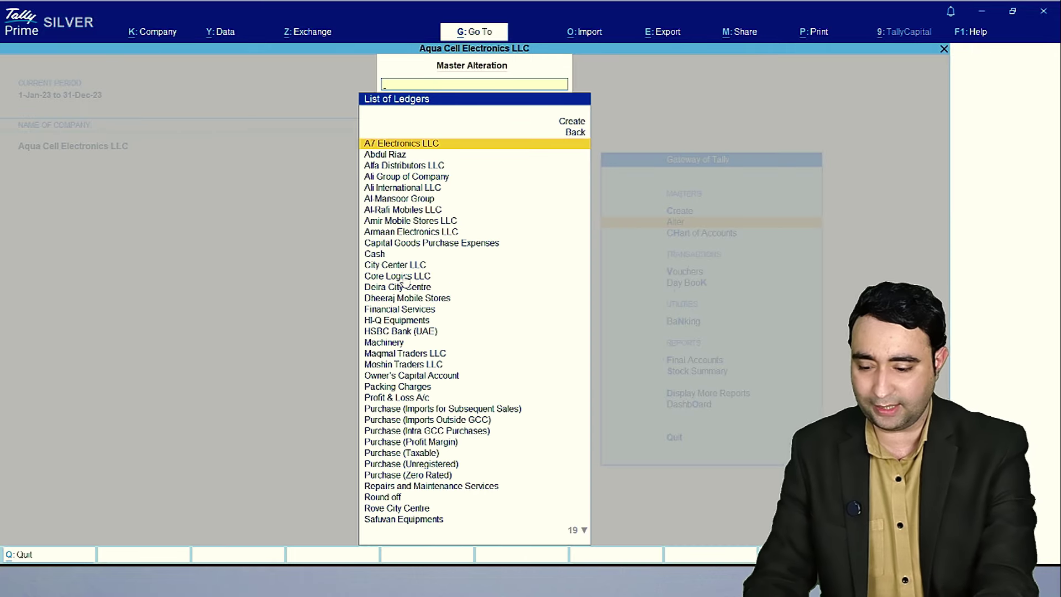
text(Cap)
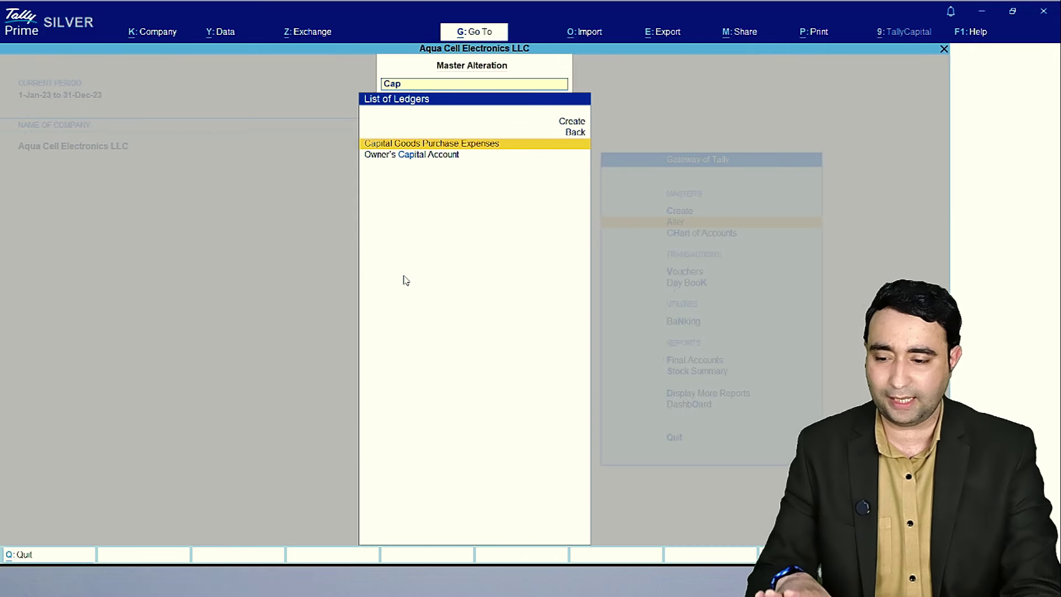
key(Down)
key(Return)
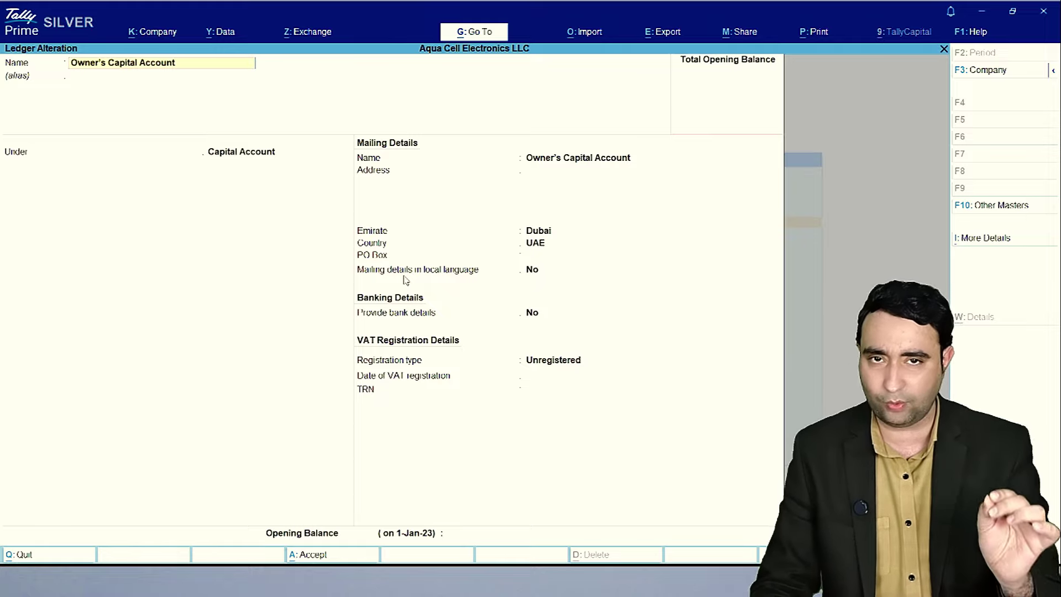
- Go through the Owner's Capital Account ledger's group, mailing, banking and VAT registration fields and accept it
key(Return)
key(Return)
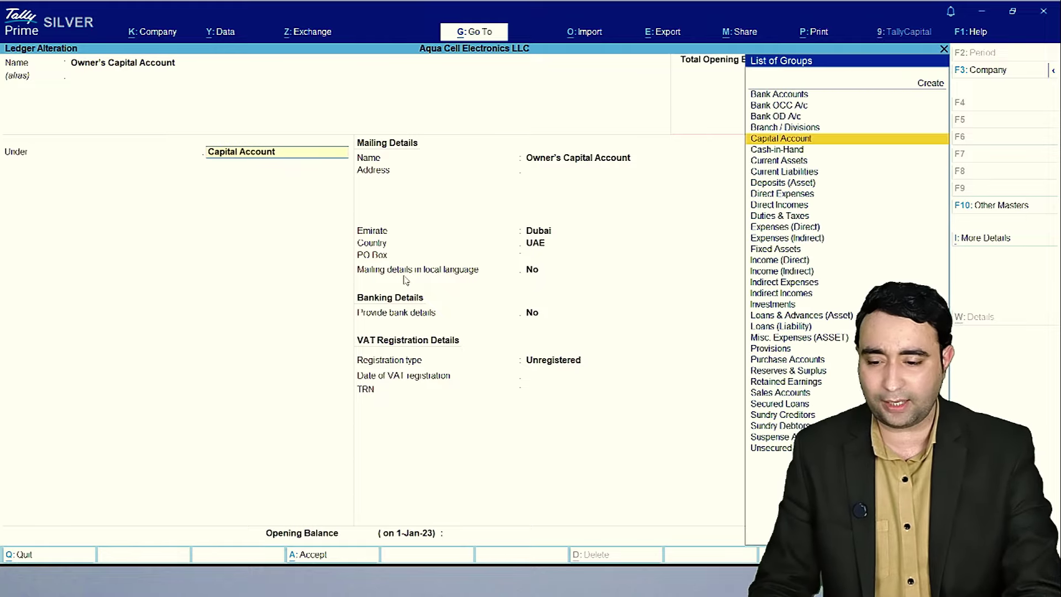
key(Return)
key(Return)
key(Return)
key(Return)
key(Return)
key(Return)
key(Return)
key(Return)
key(Return)
key(Return)
key(Return)
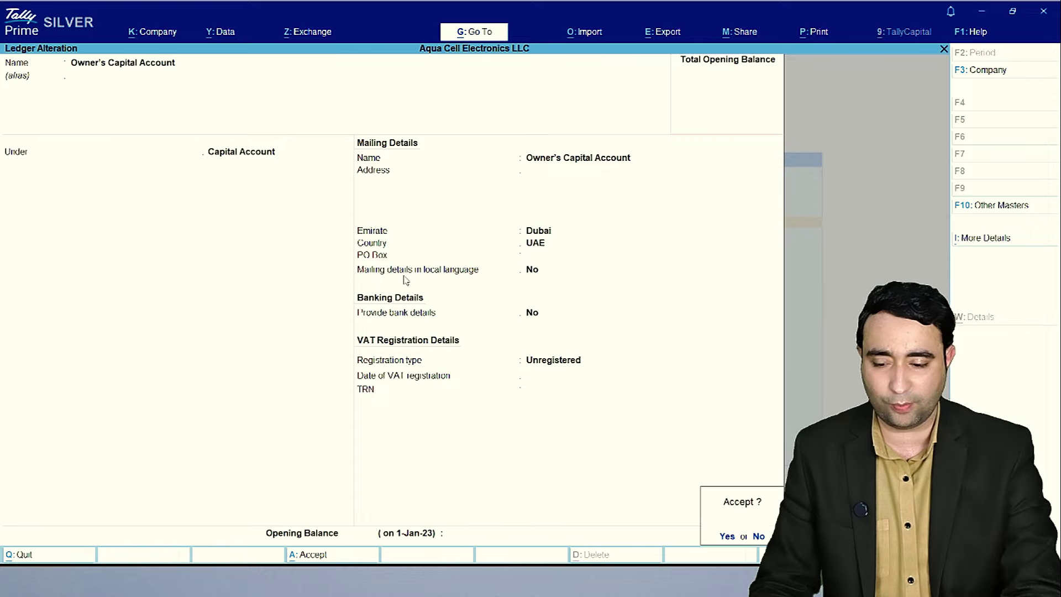
key(Return)
- Open the HSBC Bank (UAE) ledger for alteration and check its group, bank account details and bank configuration option
text(hsb)
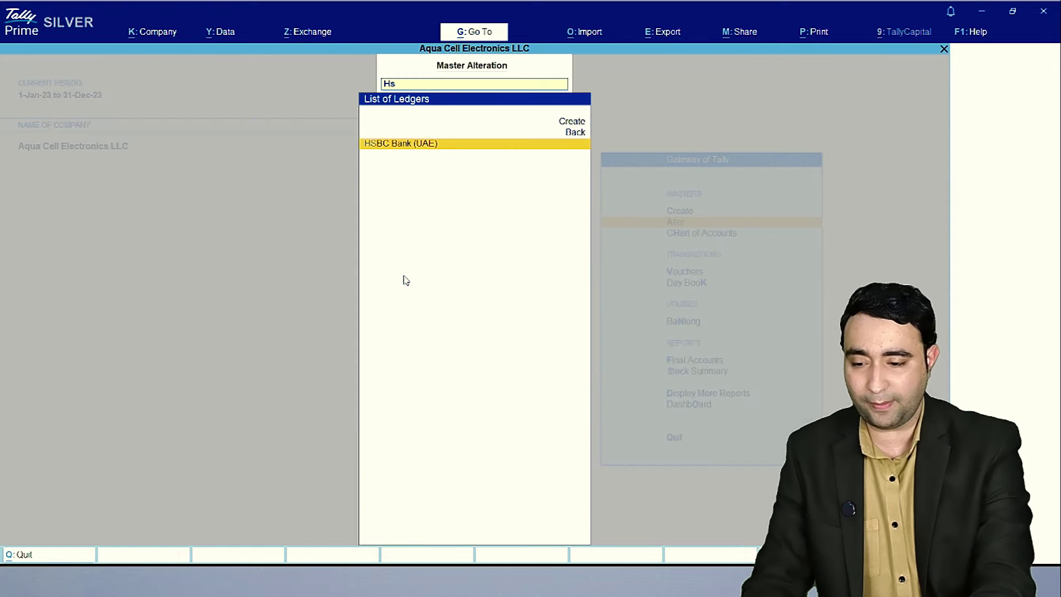
key(Return)
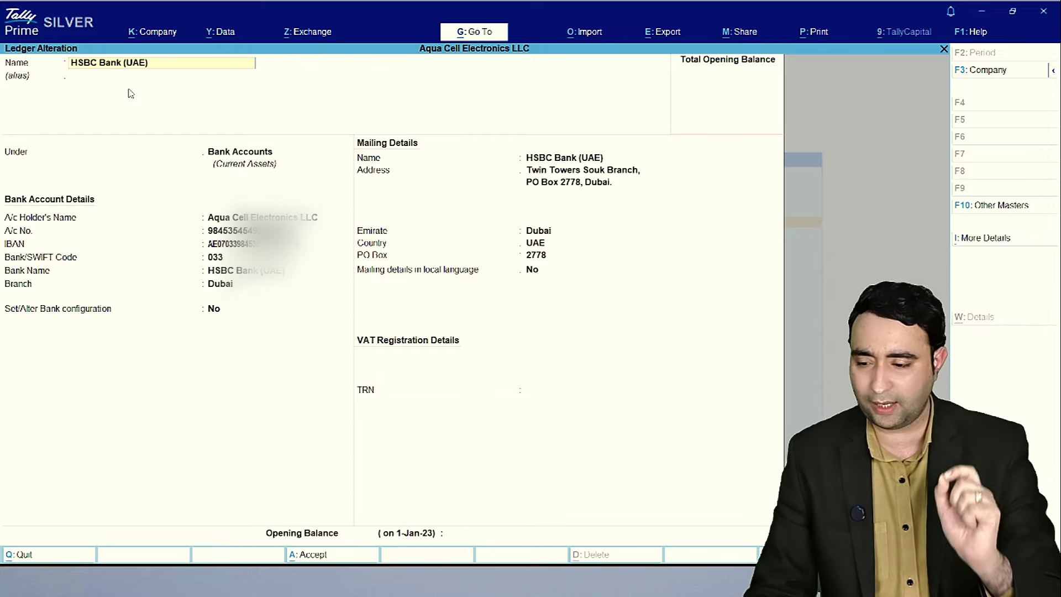
key(Return)
key(Return)
key(Return)
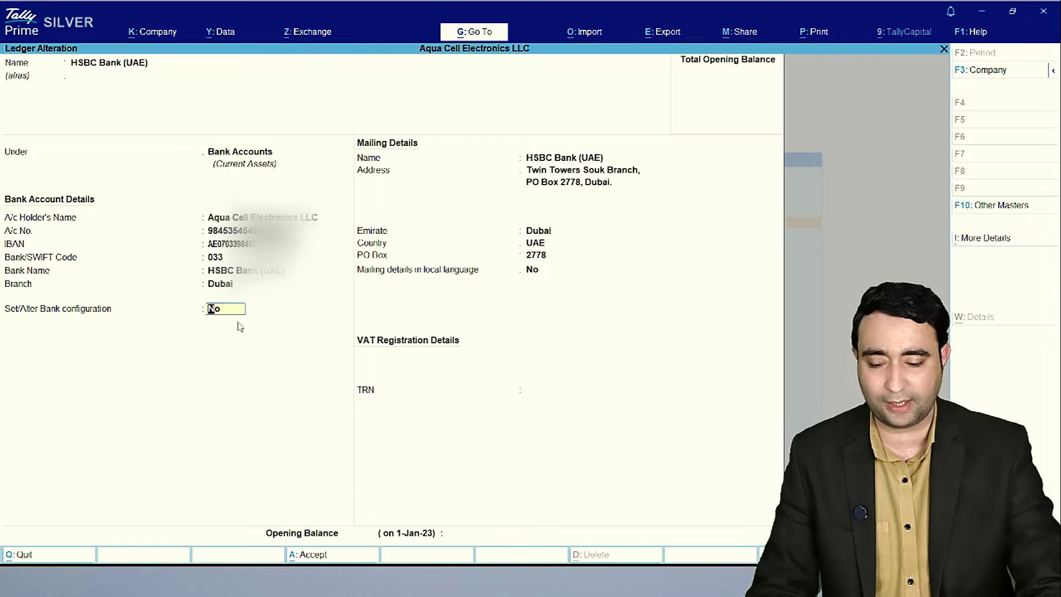
key(Return)
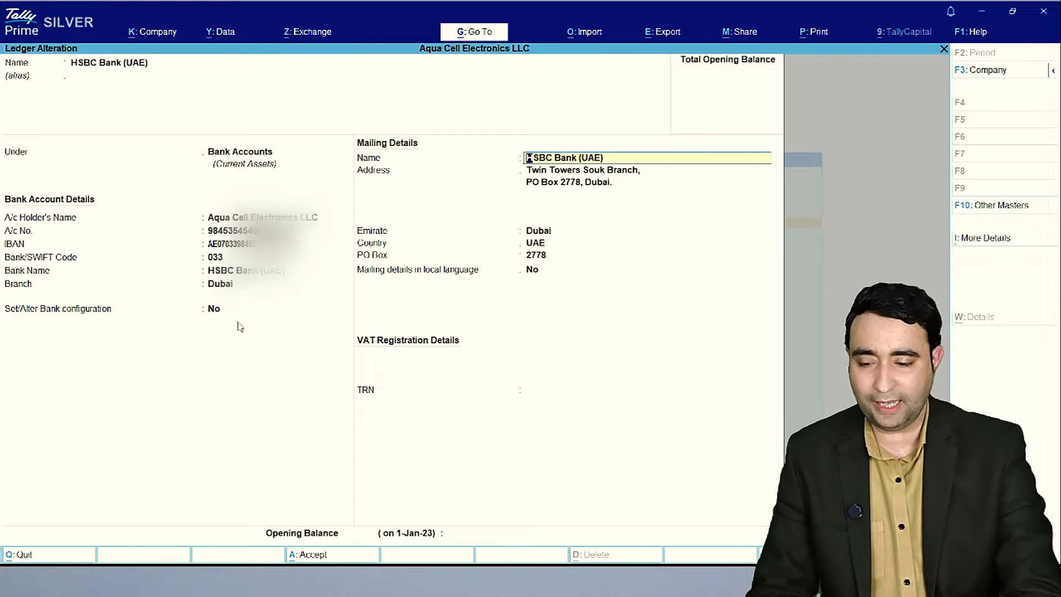
- Go through the HSBC Bank (UAE) ledger's mailing details and TRN field, accept it and return to the Gateway
key(Return)
key(Return)
key(Return)
key(Return)
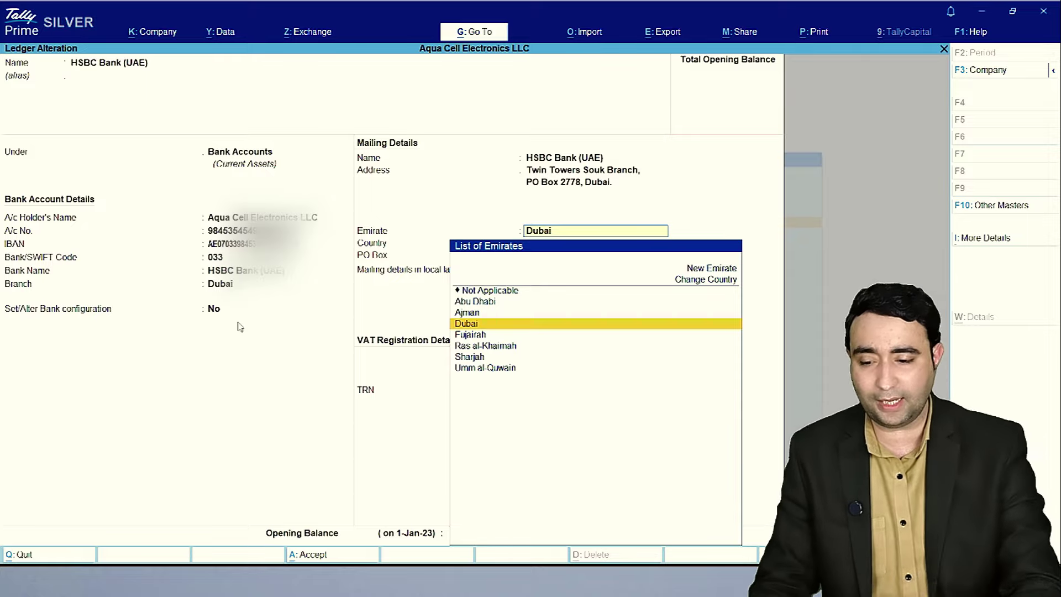
key(Return)
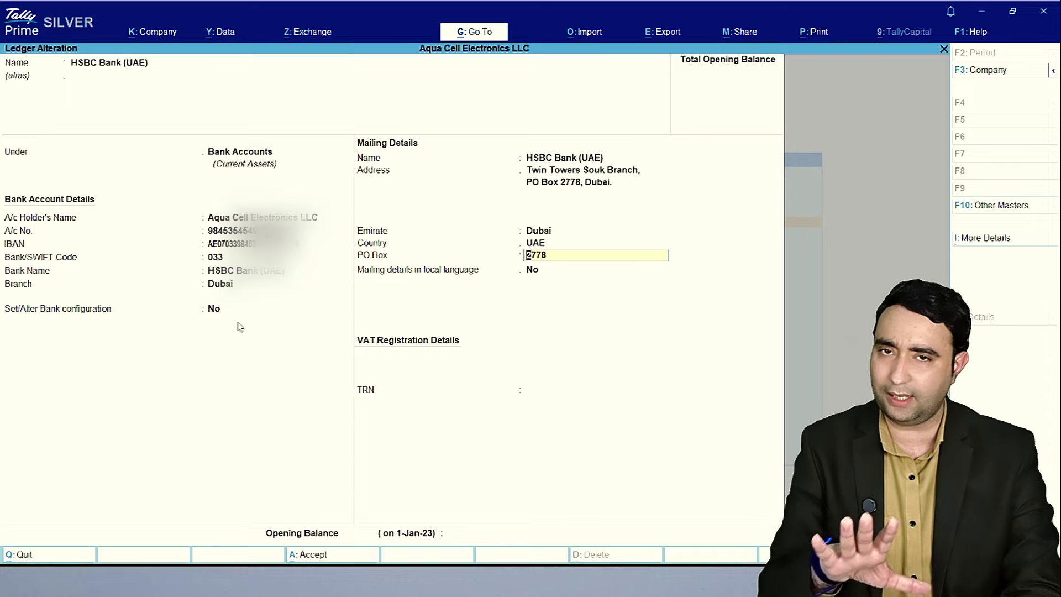
key(Return)
key(Return)
key(Return)
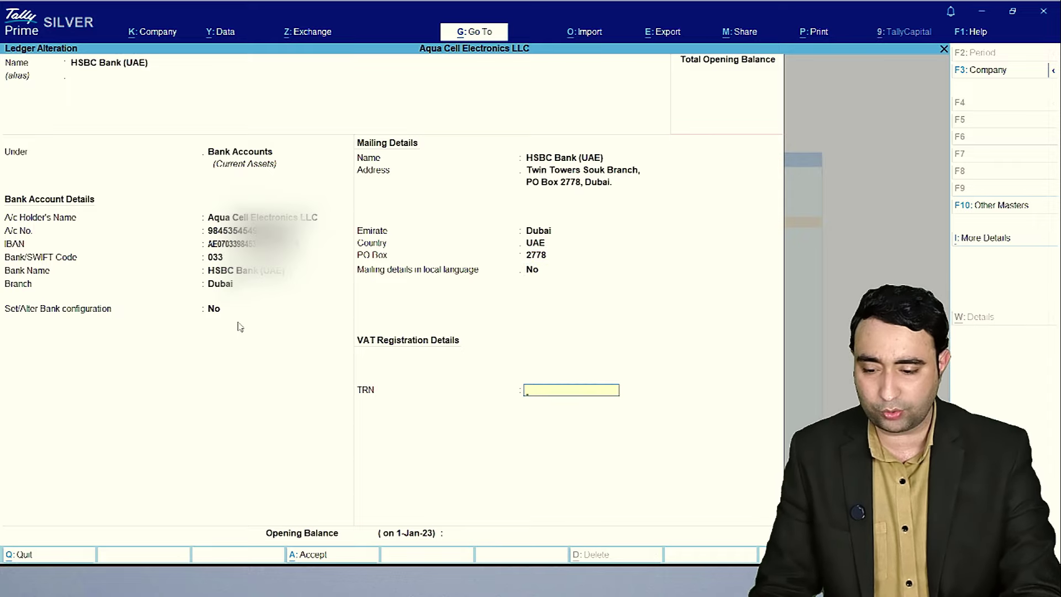
key(Return)
key(Return)
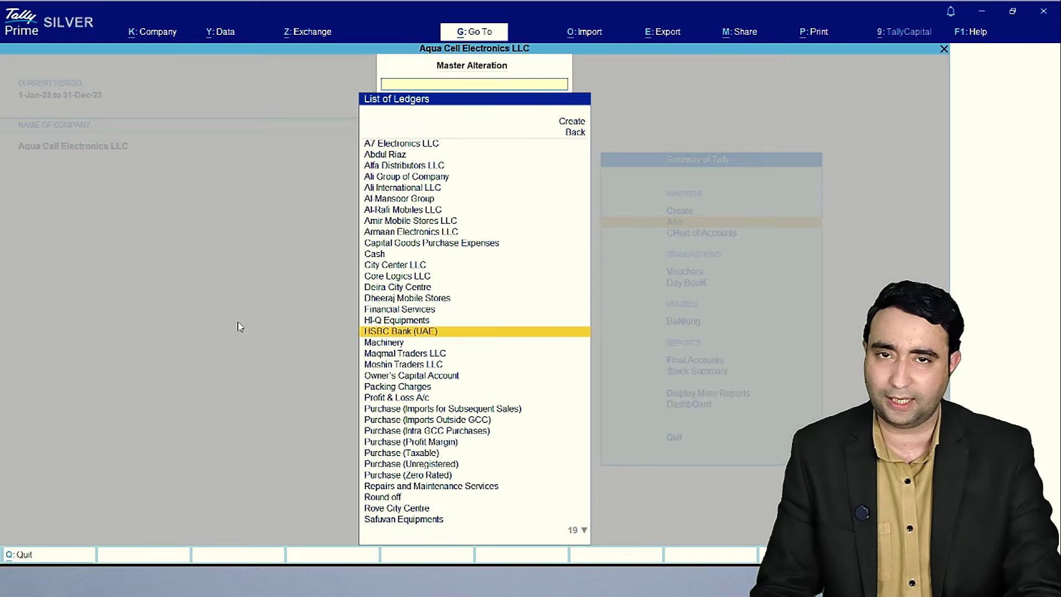
key(Escape)
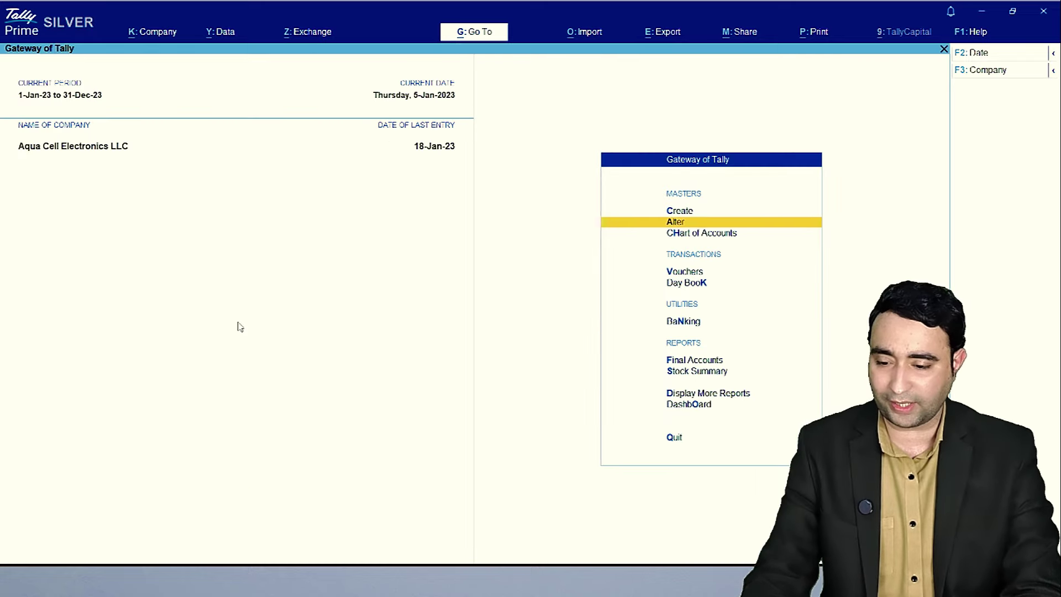
- Open the Day Book and change its period to 1-Jan-23 to 18-Jan-23
key(Up)
key(d)
key(k)
key(alt+F2)
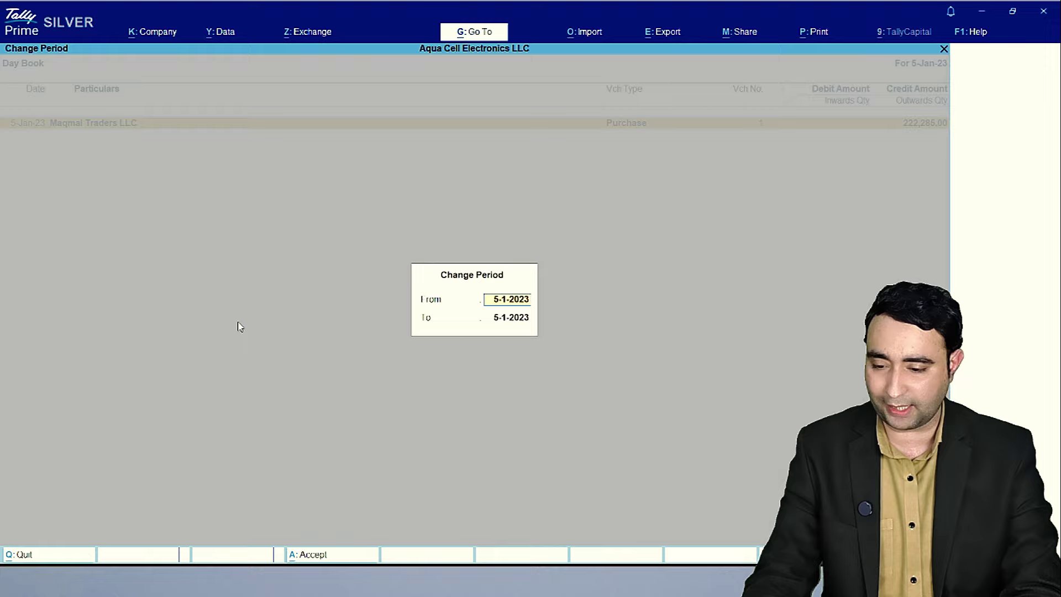
key(Escape)
key(alt+F2)
key(space)
key(Return)
key(Return)
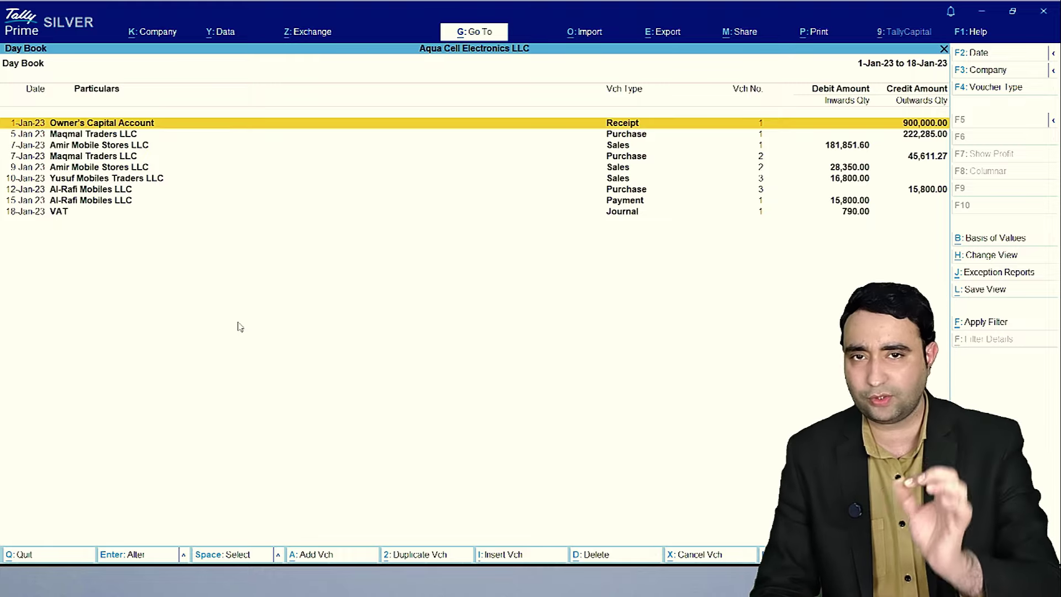
- Open the Owner's Capital Account receipt voucher and check its date, credited ledger, amount and debited bank ledger
key(Return)
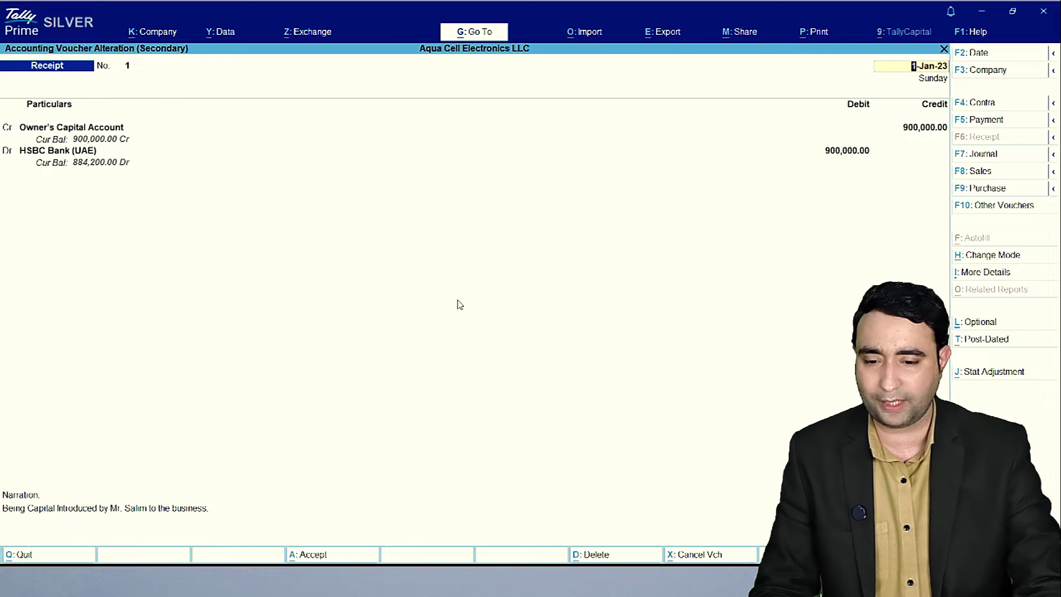
key(Return)
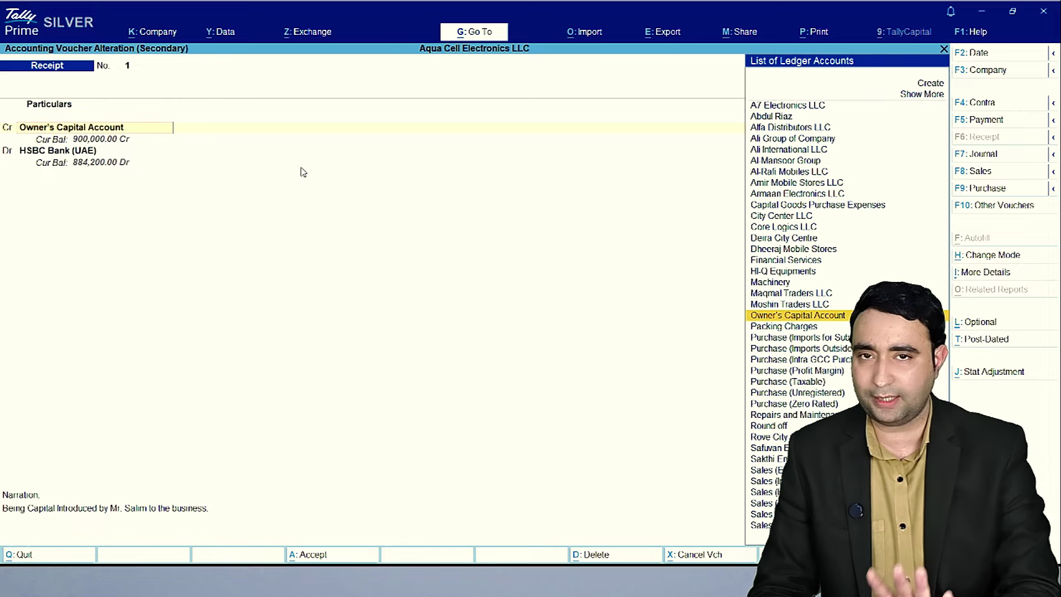
key(Return)
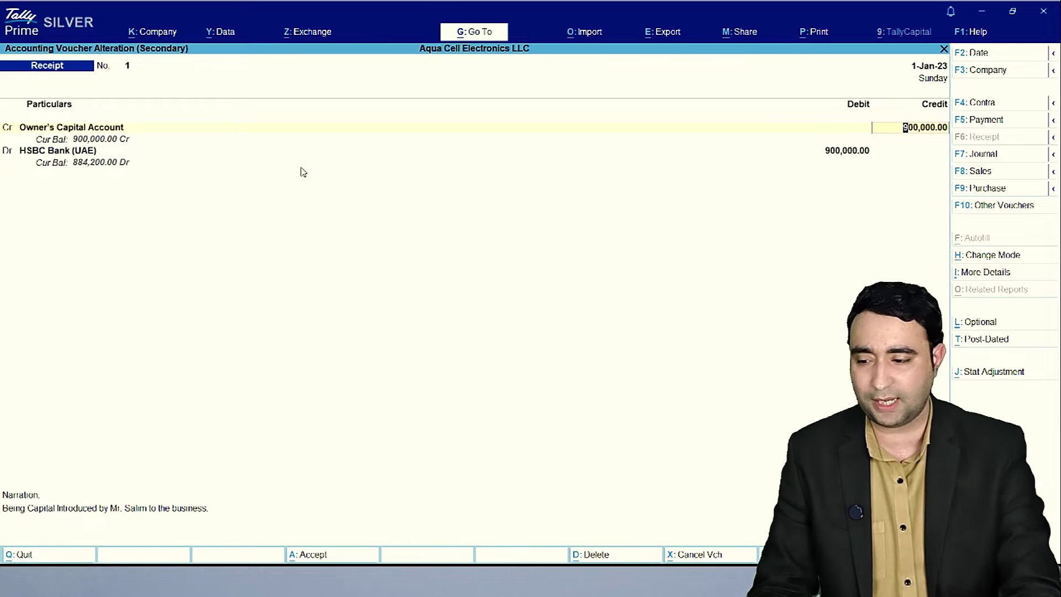
key(Return)
key(Return)
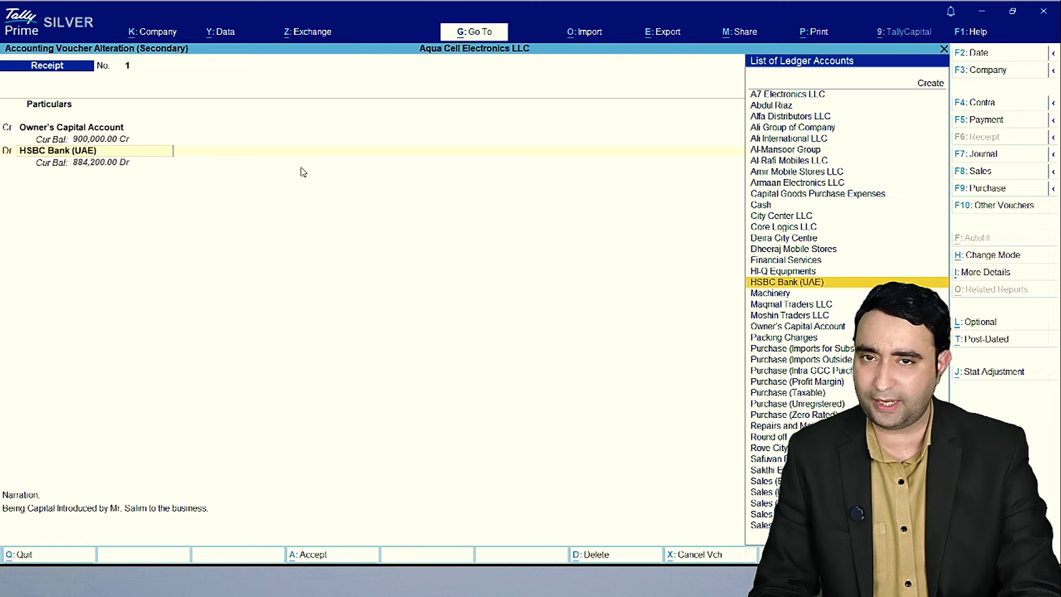
key(Return)
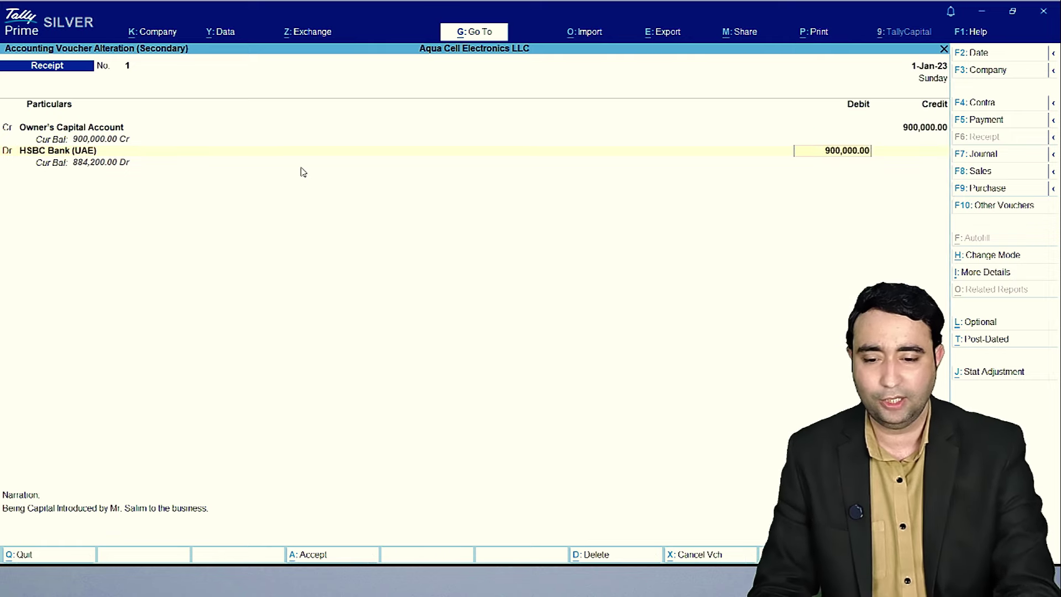
- Go through the receipt's HSBC Bank (UAE) bank allocation, covering transaction type, instrument and bank name, and continue to the narration
key(Return)
key(Return)
key(Return)
key(Return)
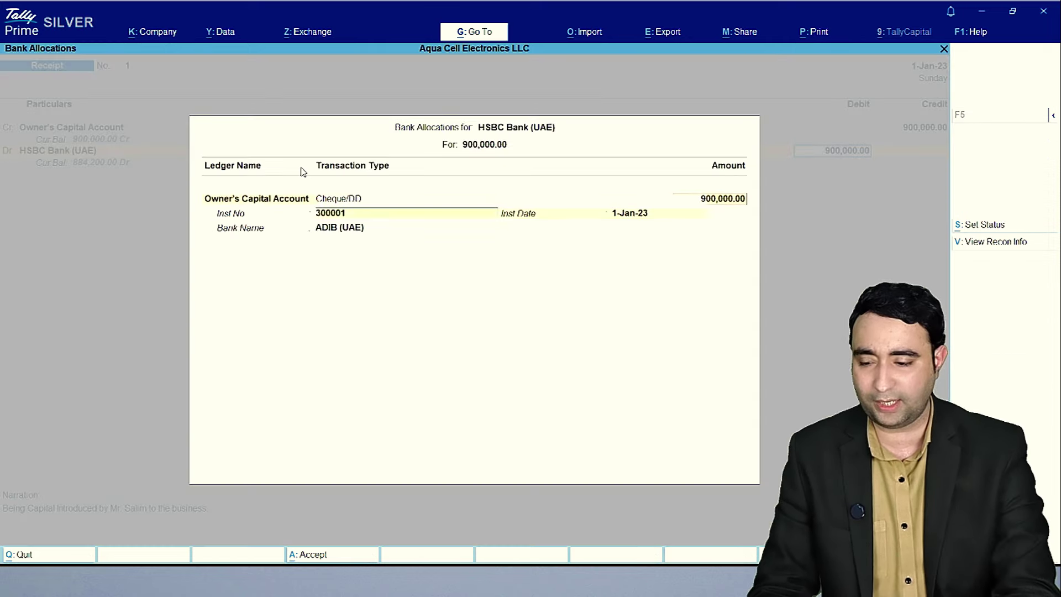
key(Return)
key(Return)
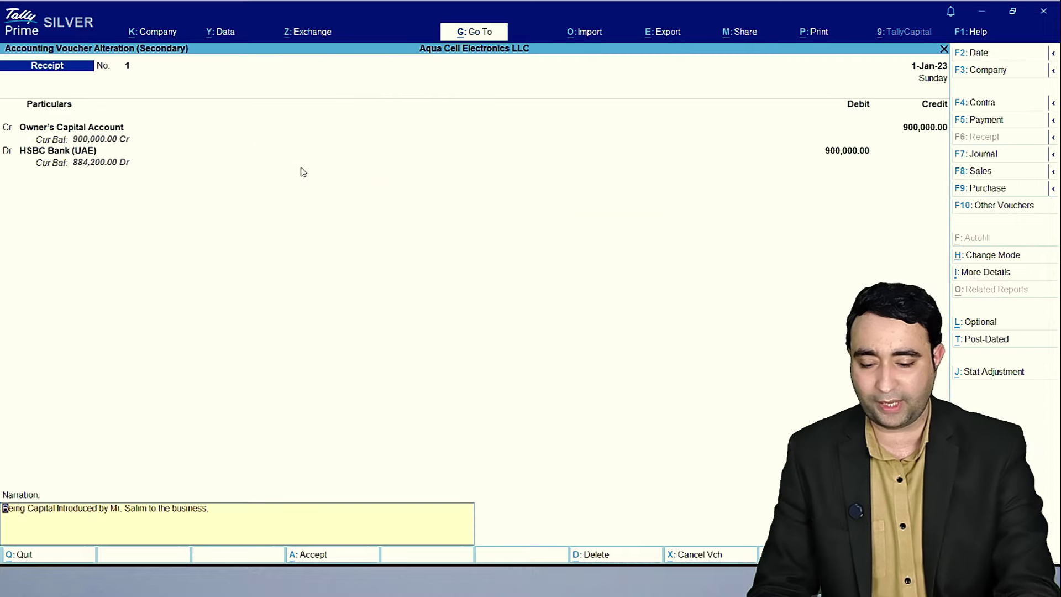
- Recheck the HSBC Bank (UAE) bank allocation from the narration and accept the receipt voucher
key(shift+Tab)
key(Return)
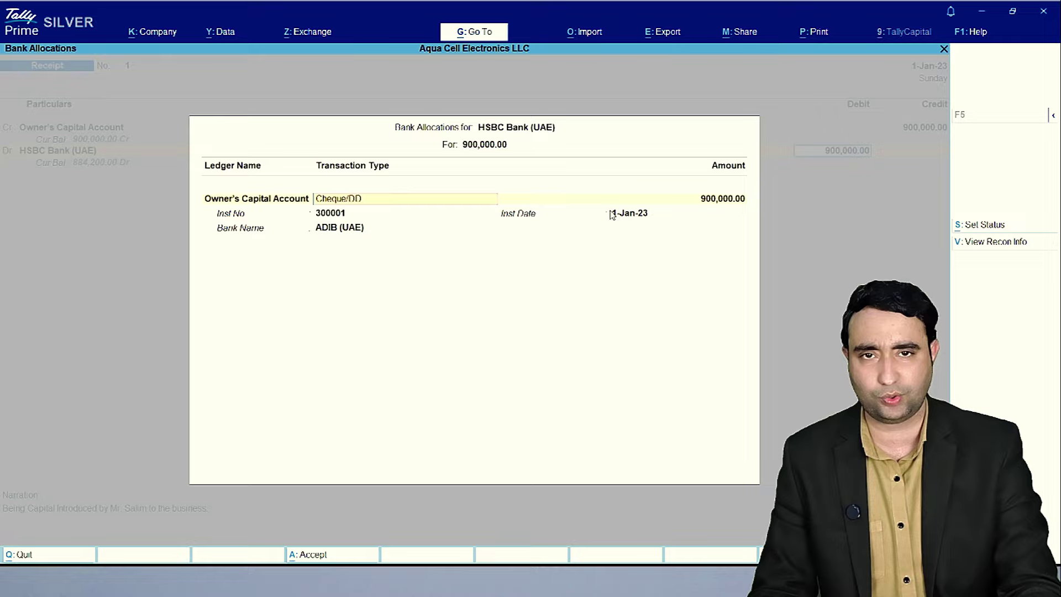
key(Return)
key(Return)
key(Return)
key(Return)
key(Return)
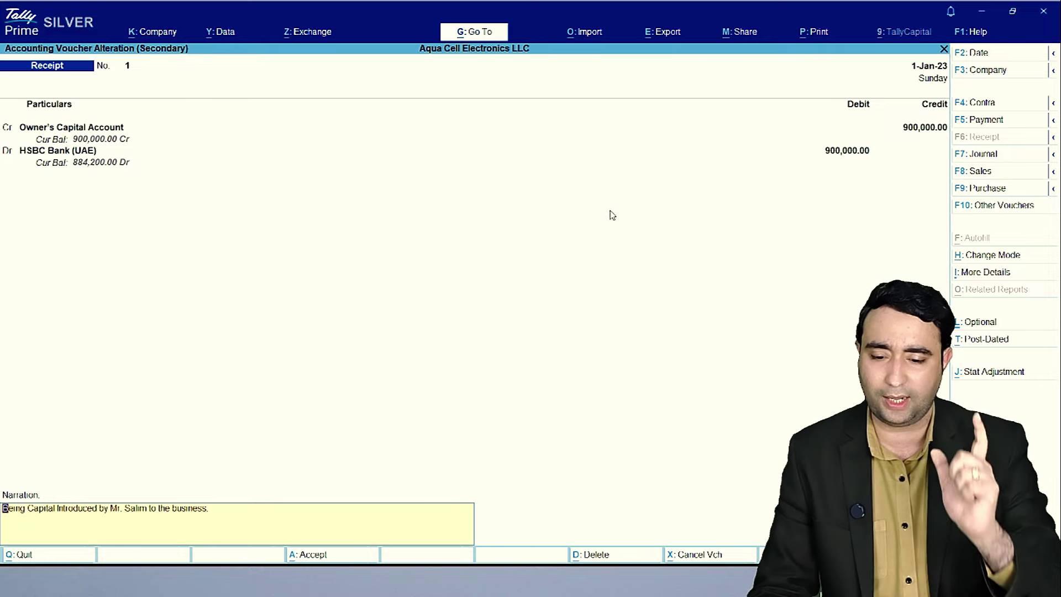
key(Return)
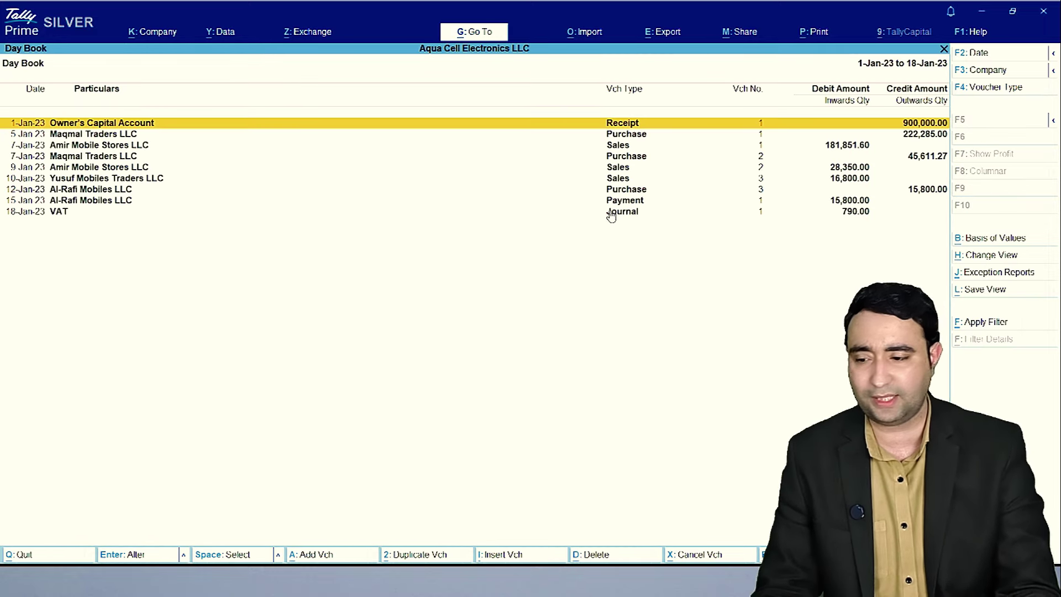
- Open the 5-Jan-23 Maqmal Traders LLC purchase voucher and check its date, supplier invoice number and invoice date
key(Down)
key(Return)
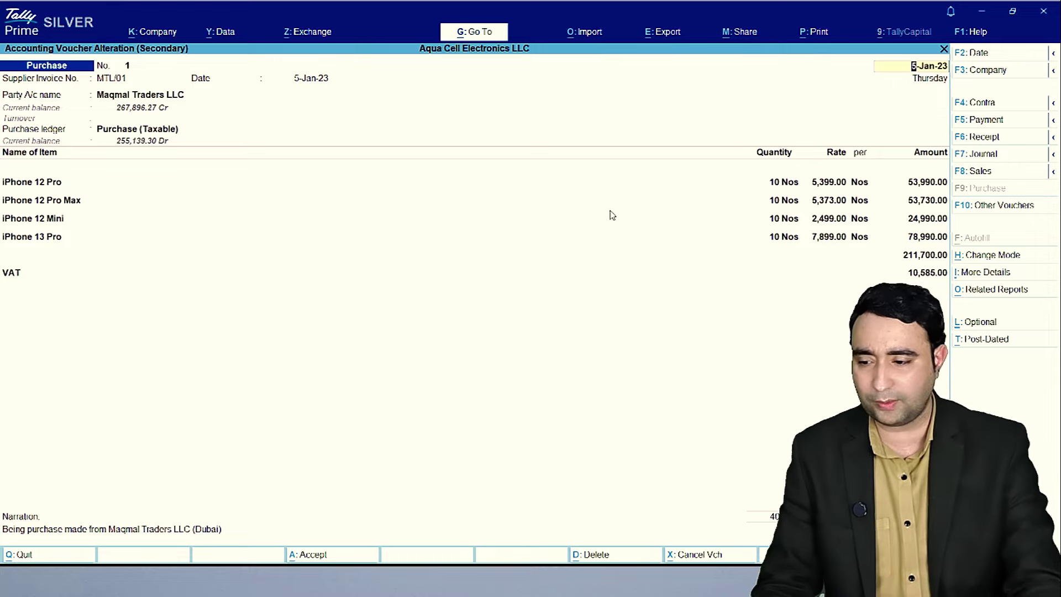
key(Return)
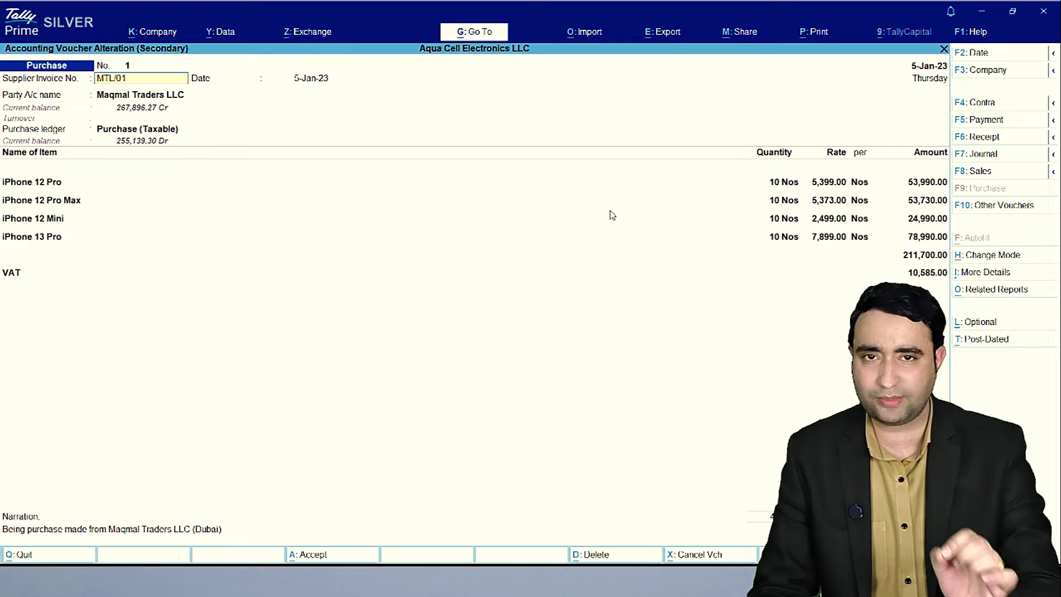
key(Return)
key(Return)
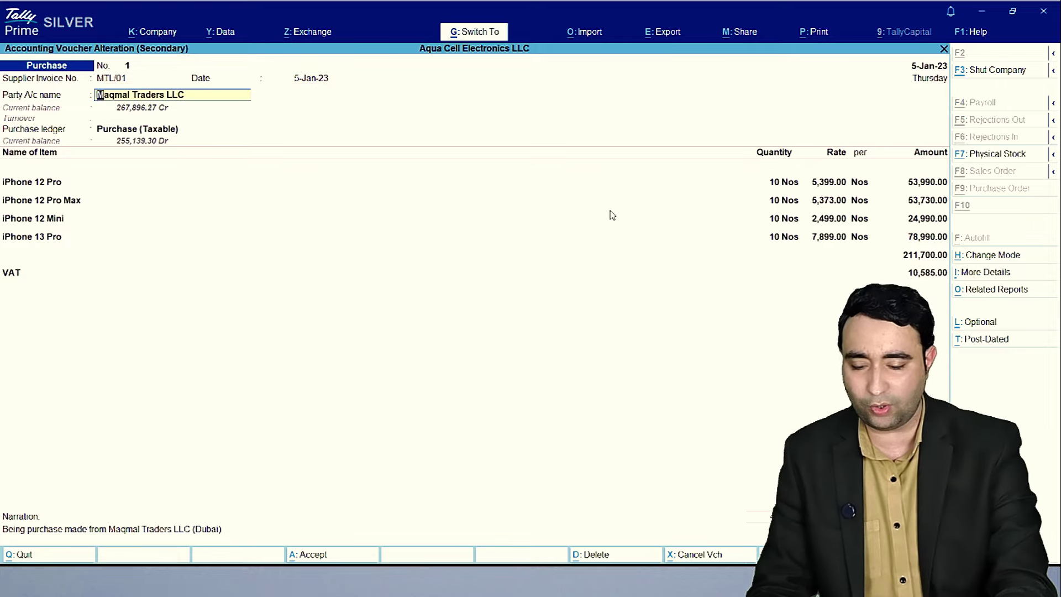
- Open the Maqmal Traders LLC ledger from the purchase voucher and check its name and group
key(ctrl+Return)
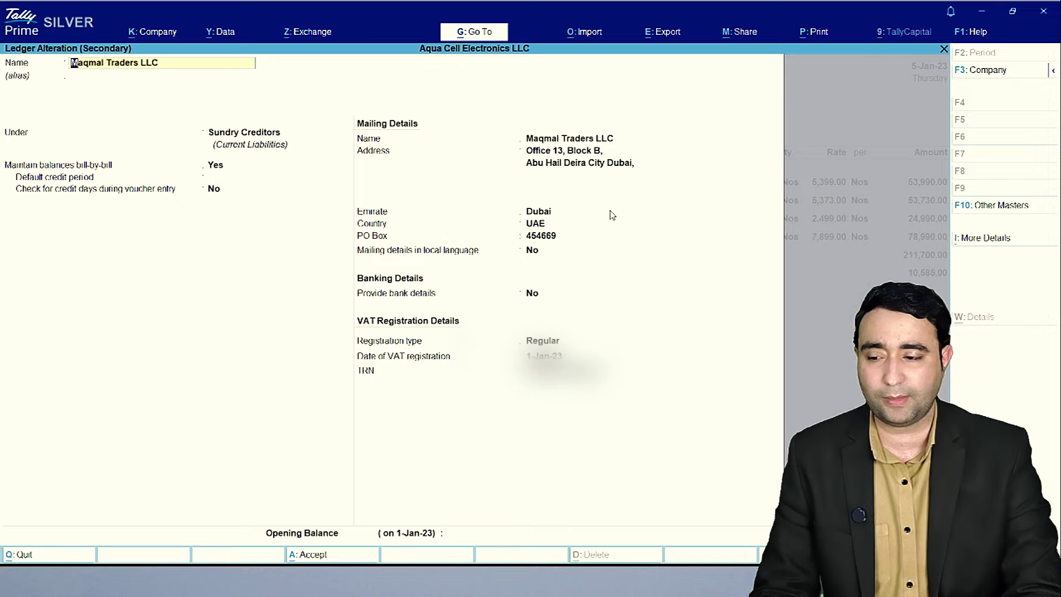
key(Return)
key(Return)
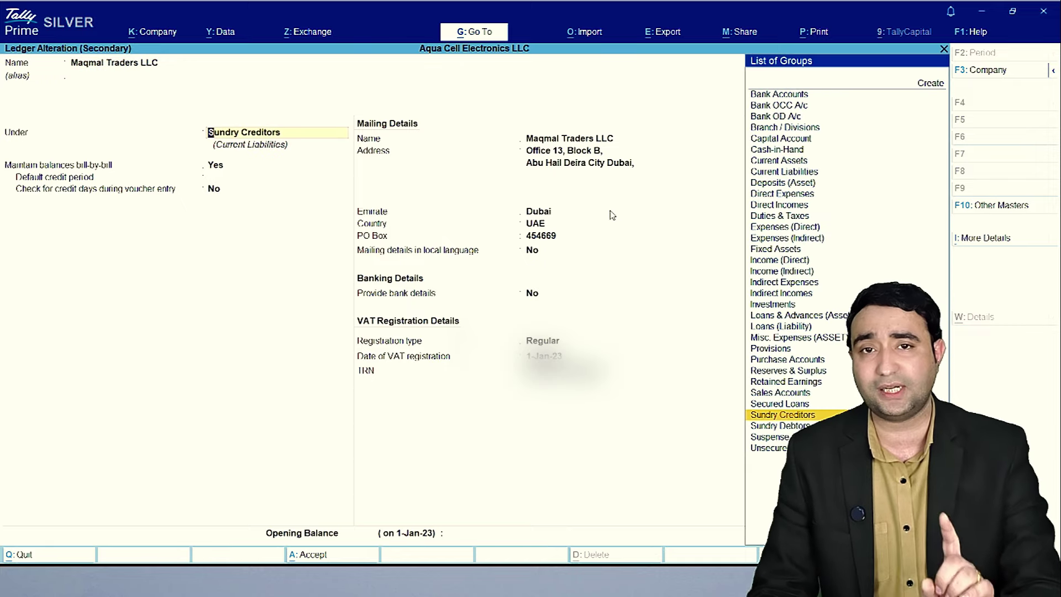
key(Return)
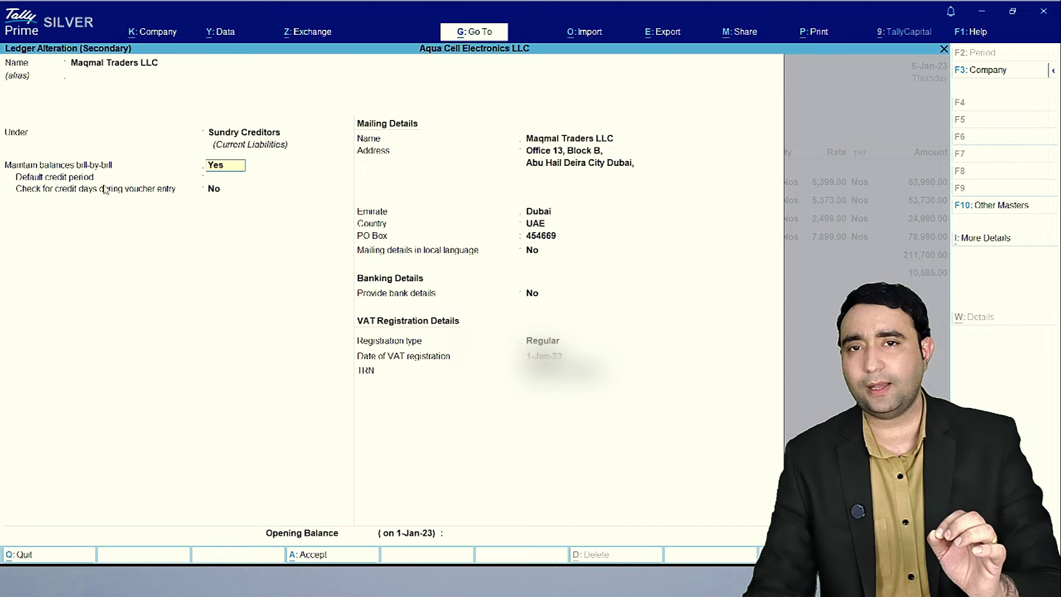
- Keep Maintain balances Bill-by-Bill at Yes in the ledger configuration and save the configuration
key(F12)
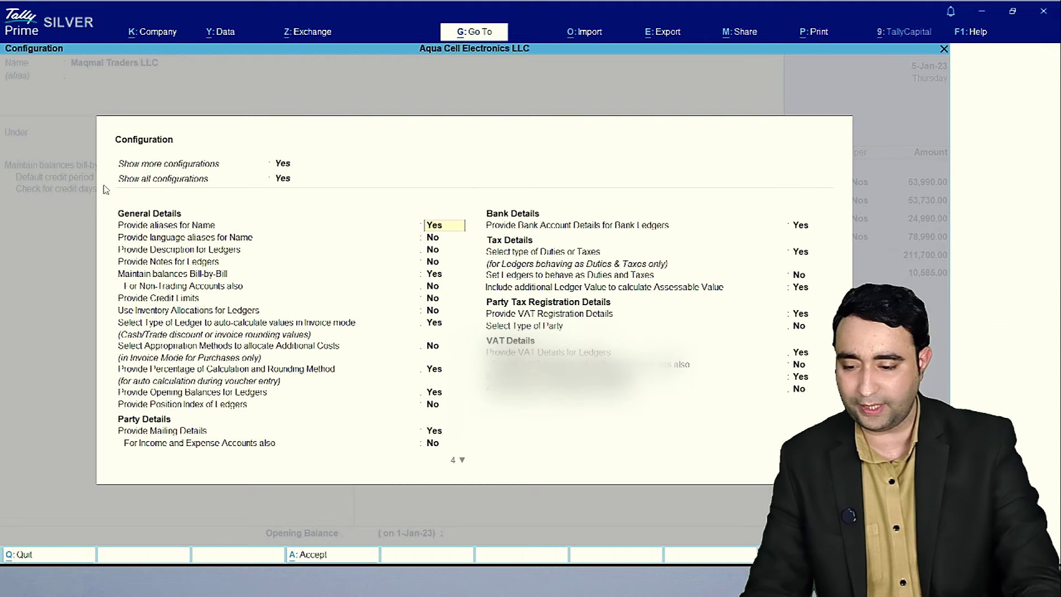
key(Down)
key(Down)
key(Down)
key(Down)
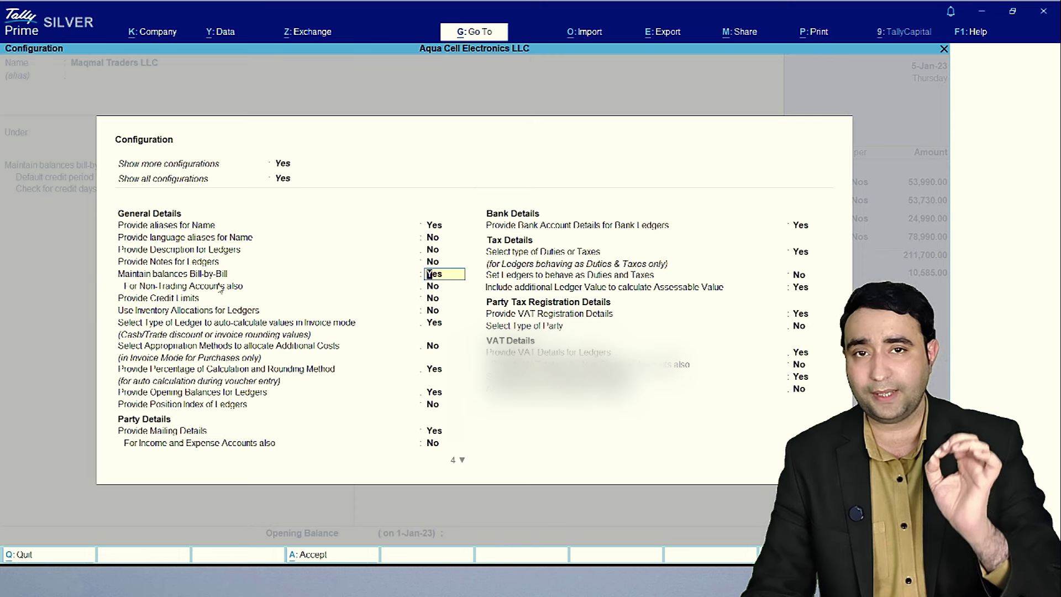
key(BackSpace)
text(y)
key(ctrl+a)
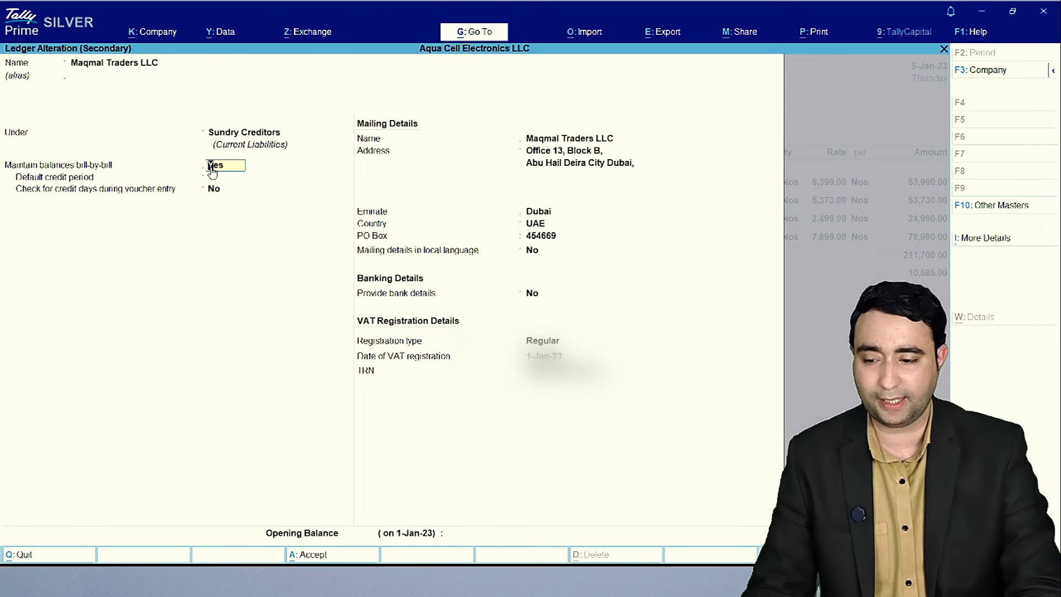
- Go through the Maqmal Traders LLC ledger's bill-by-bill, mailing and banking fields up to the VAT registration type
key(Return)
key(Return)
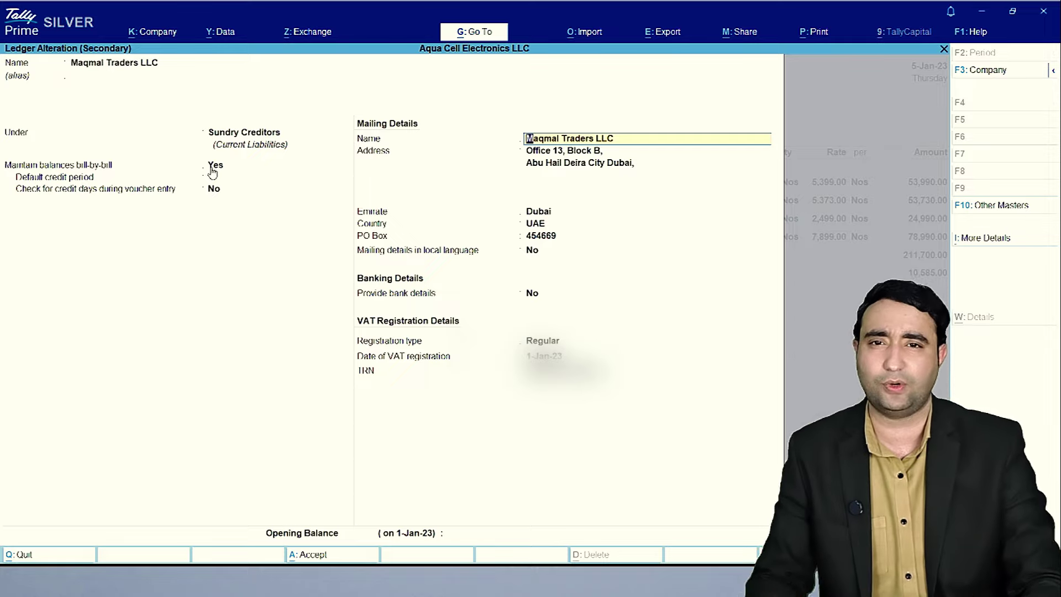
key(Return)
key(Return)
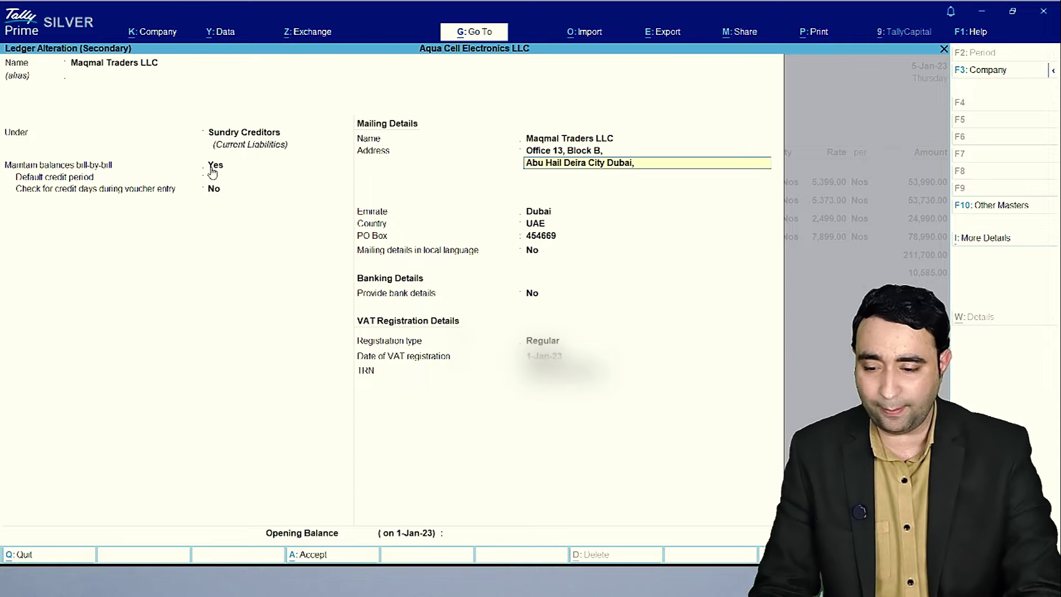
key(Return)
key(Return)
key(Return)
key(Return)
key(Return)
key(Return)
key(Return)
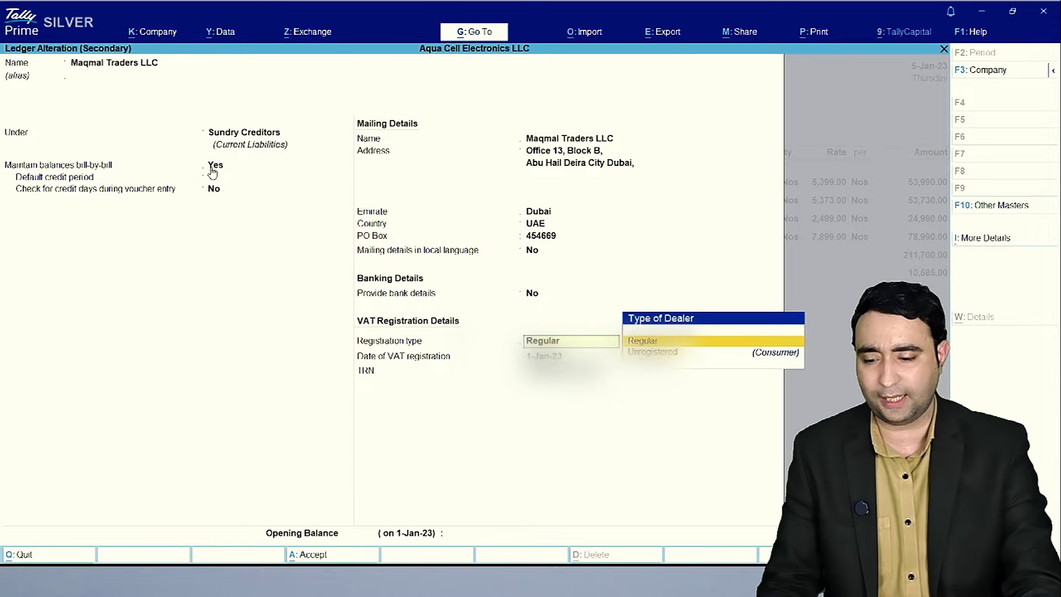
- Keep the Regular VAT registration type and blank opening balance for Maqmal Traders LLC, and accept the ledger
key(Return)
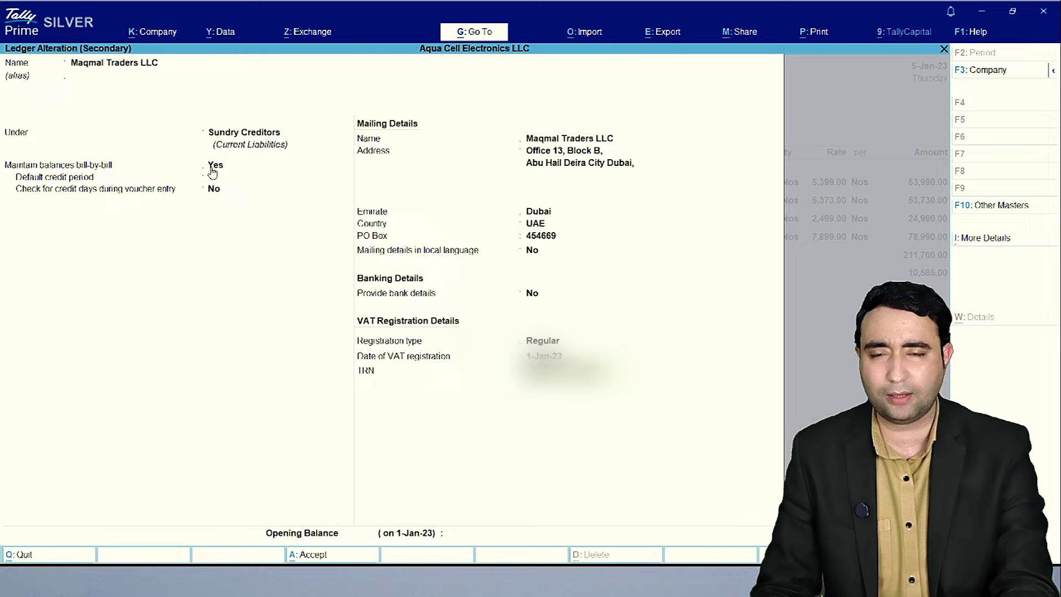
key(Return)
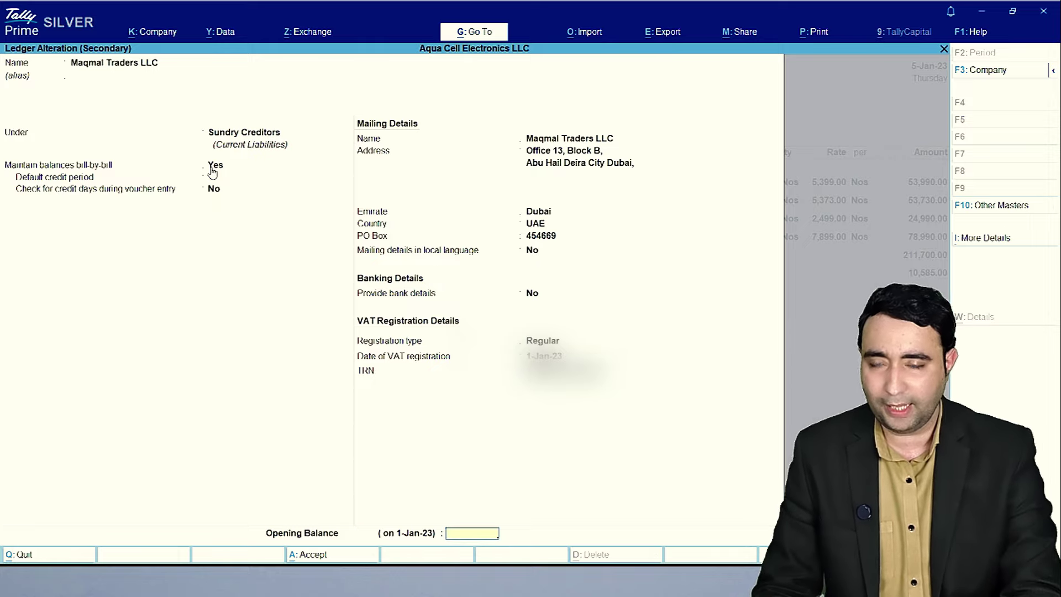
key(Return)
key(Return)
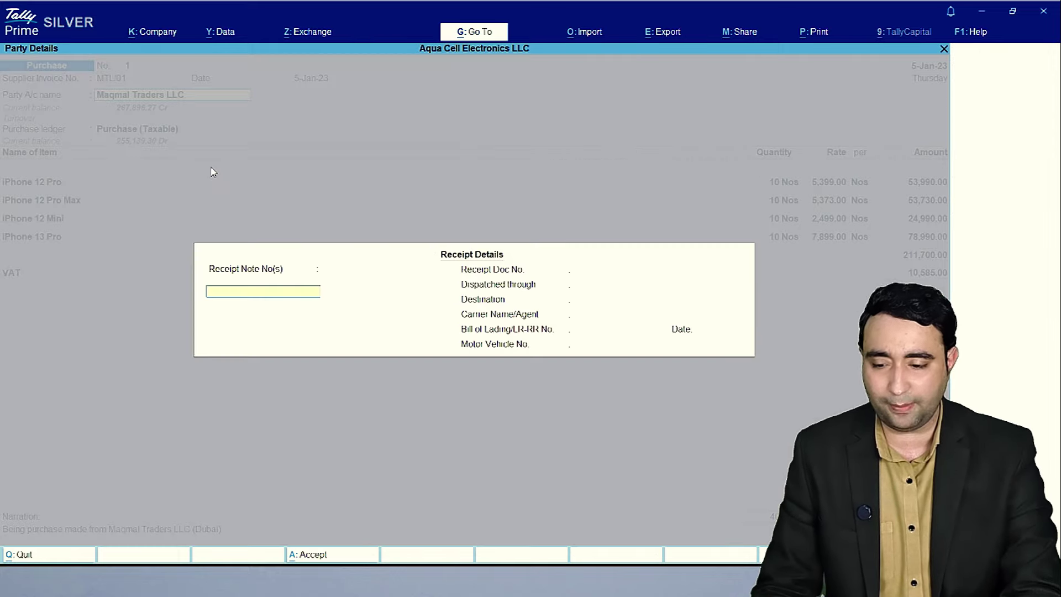
- Pass through the purchase voucher's blank receipt details to reach the supplier's party details
key(Return)
key(Return)
key(Return)
key(Return)
key(Return)
key(Return)
key(Return)
key(Return)
key(Return)
key(Return)
key(Return)
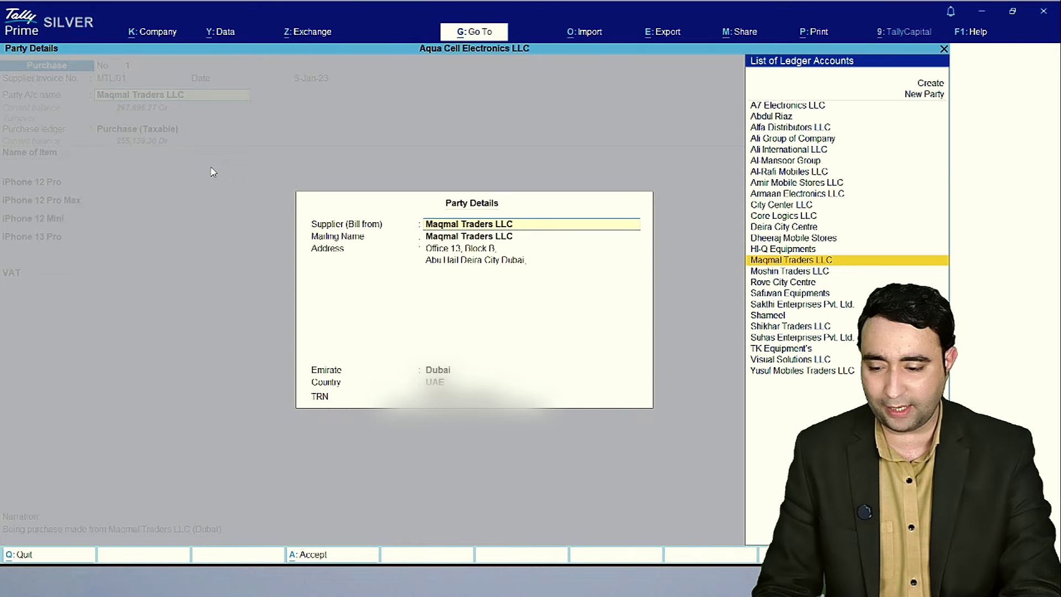
- Confirm the Maqmal Traders LLC party details and open the Purchase (Taxable) ledger for alteration
key(Return)
key(Return)
key(Return)
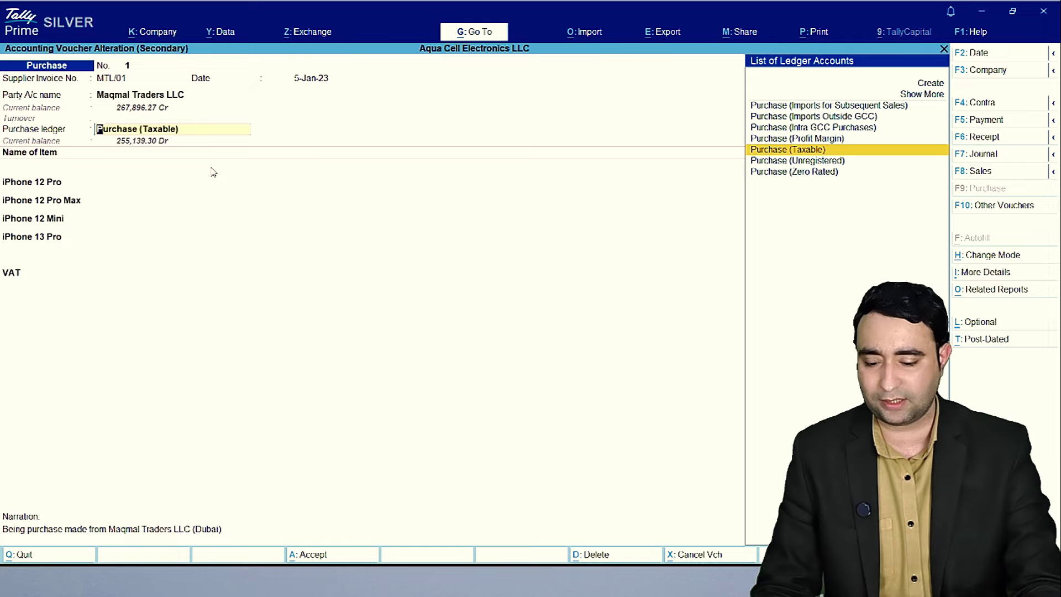
key(ctrl+Return)
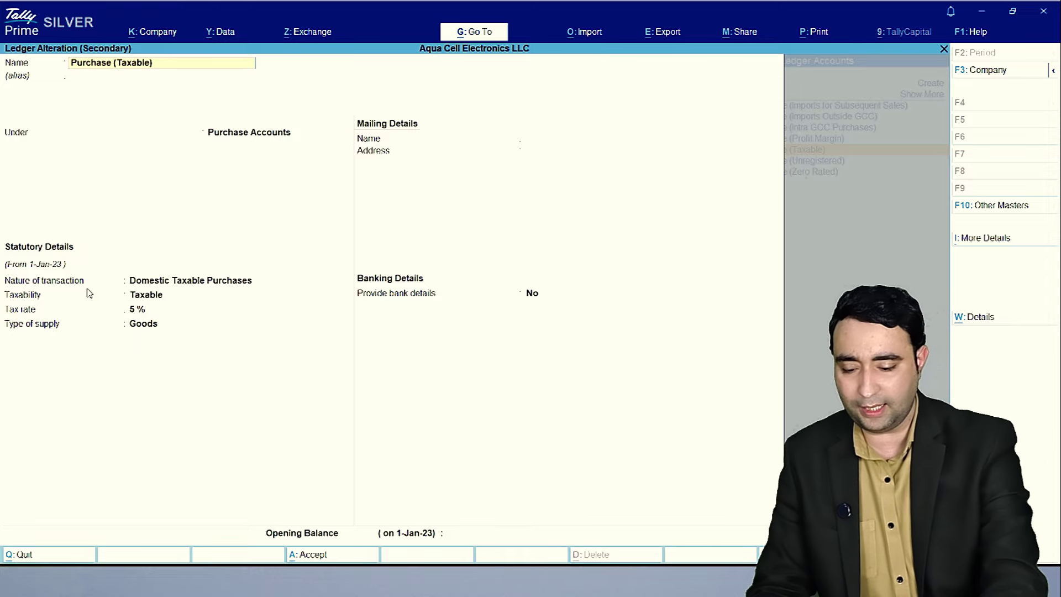
- Open the ledger configuration and go through its general, party and bank options to the tax details
key(F12)
key(Down)
key(Down)
key(Down)
key(Down)
key(Down)
key(Down)
key(Down)
key(Down)
key(Down)
key(Down)
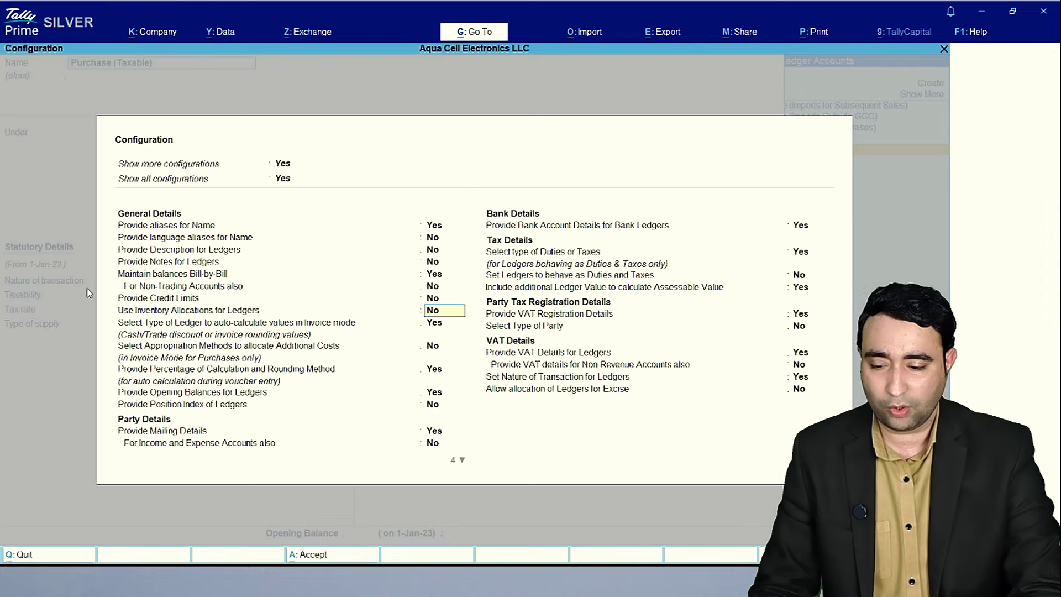
key(Down)
key(Down)
key(Down)
key(Down)
key(Down)
key(Down)
key(Down)
key(Down)
key(Down)
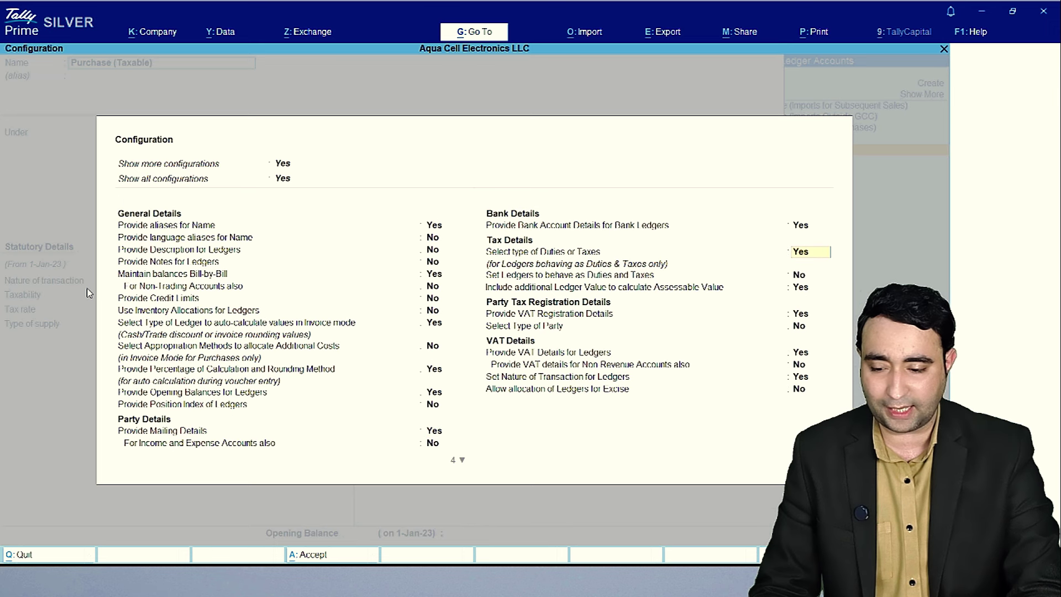
- Review the VAT options, keep Provide VAT Details and Set Nature of Transaction at Yes, and accept the ledger configuration
key(Down)
key(Down)
key(Down)
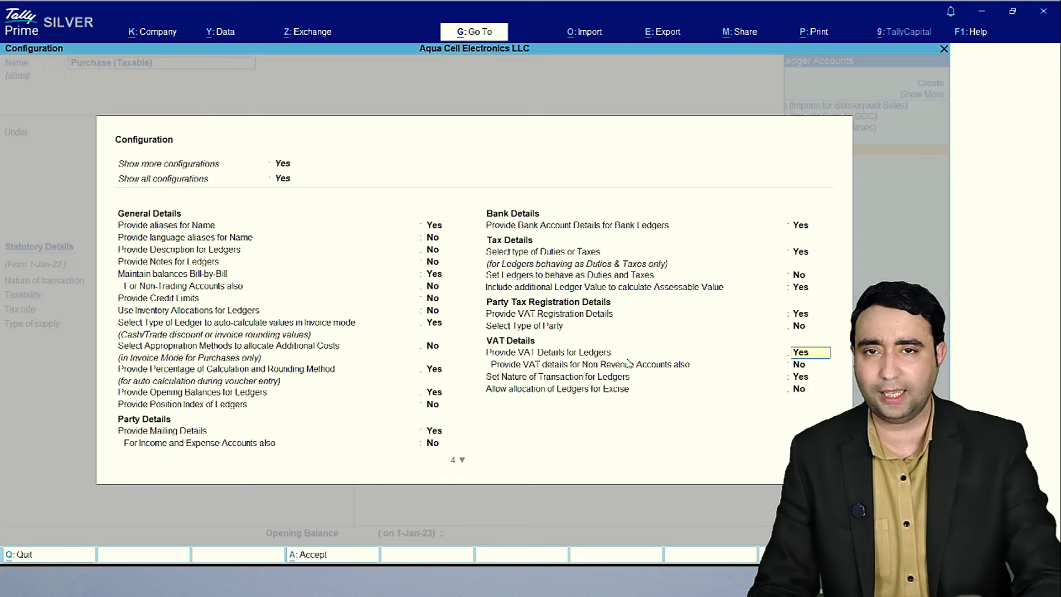
key(Return)
key(Return)
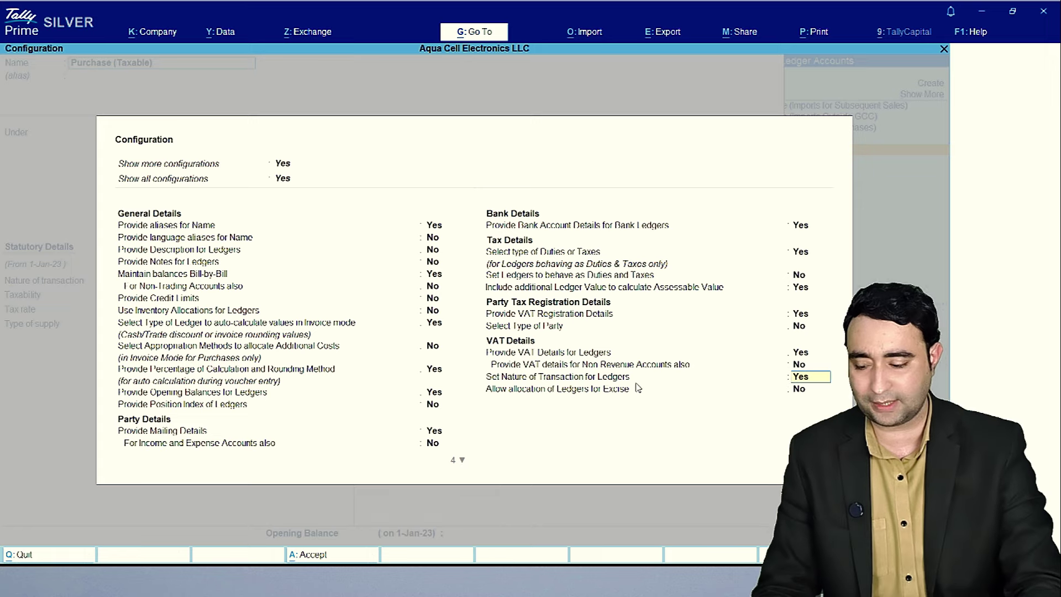
key(ctrl+a)
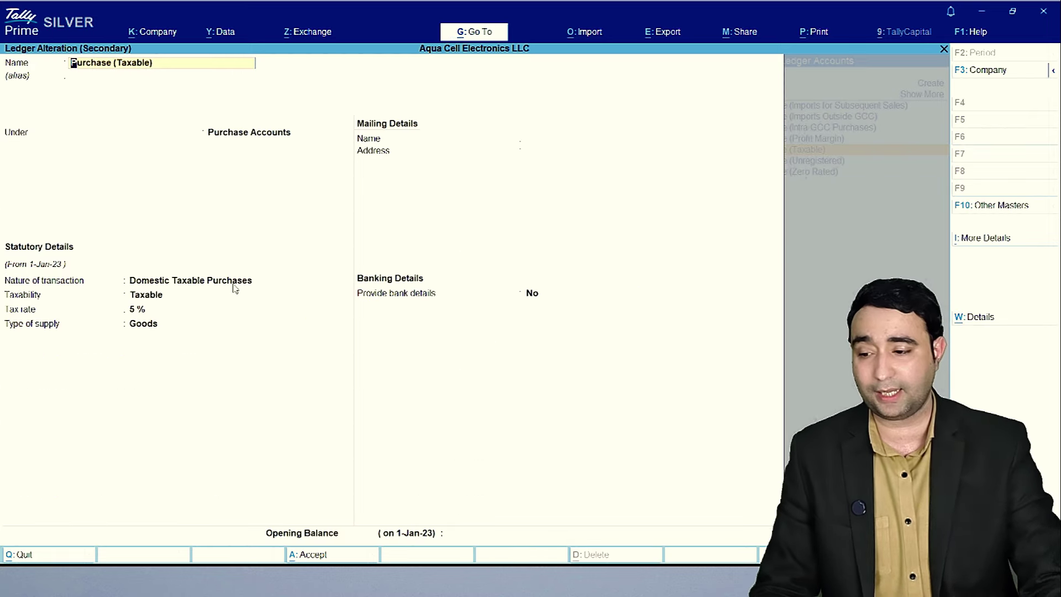
- Keep Domestic Taxable Purchases, the 5 % tax rate and the Goods supply type for Purchase (Taxable), and accept the ledger
key(Return)
key(Return)
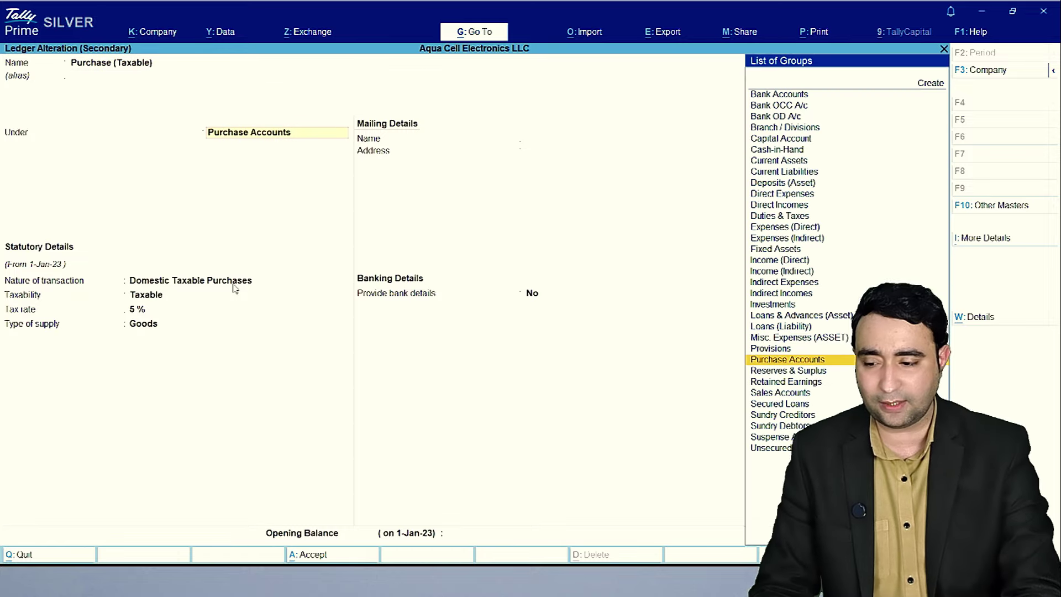
click(233, 282)
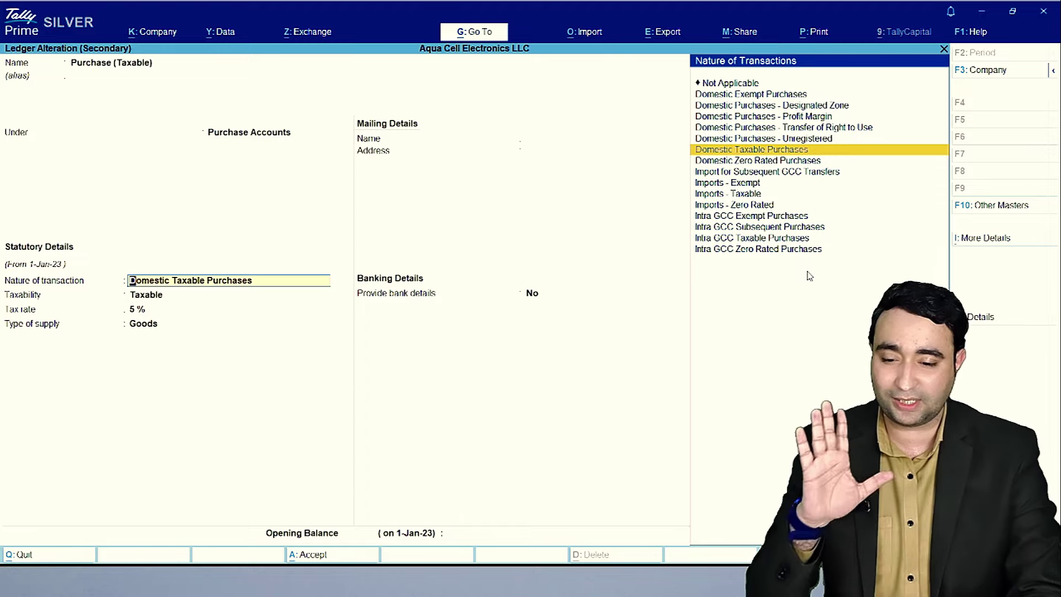
key(Return)
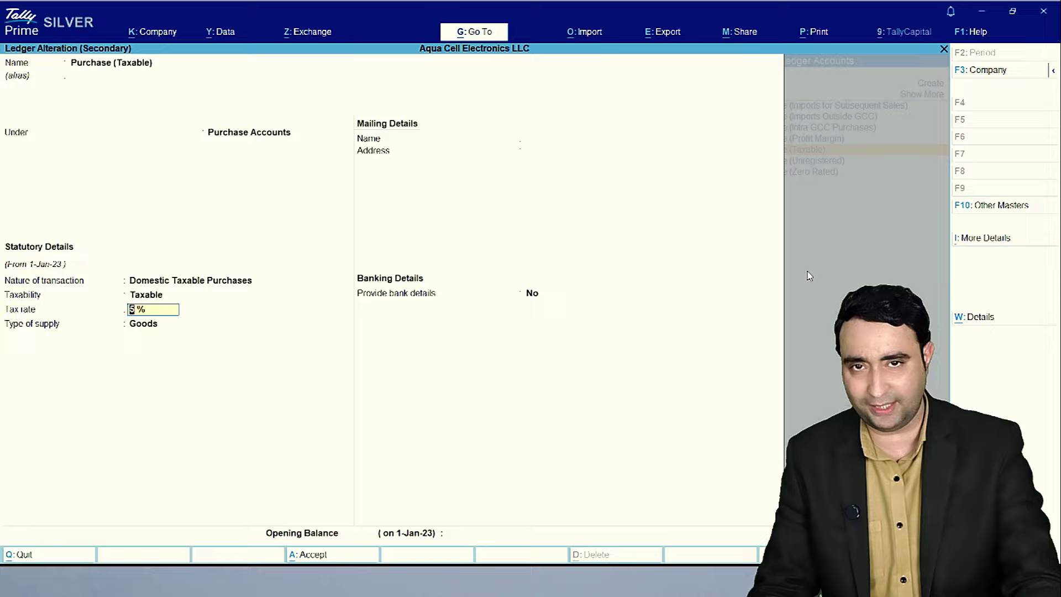
key(Return)
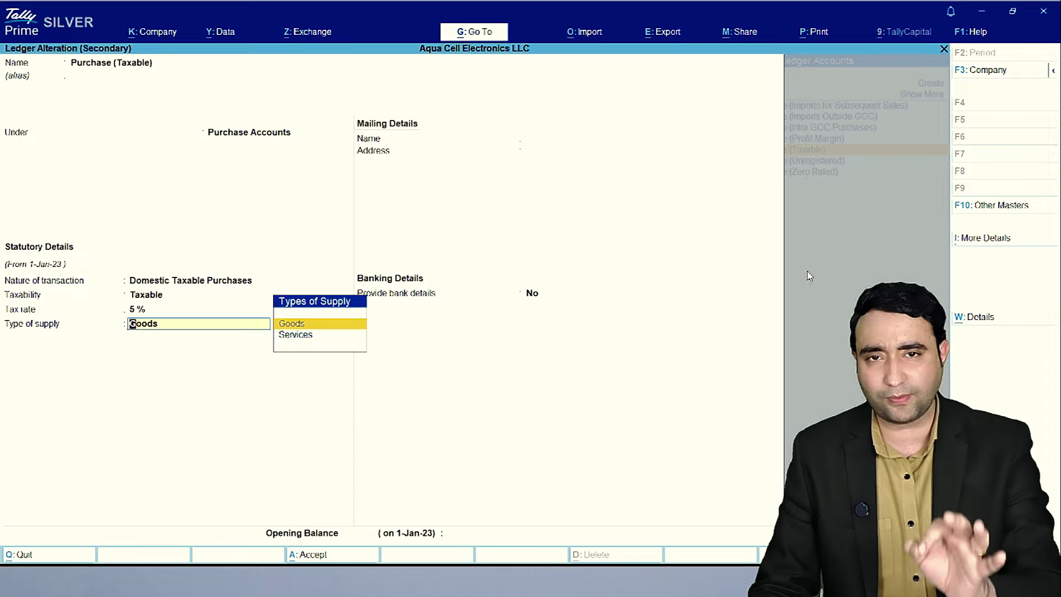
key(Return)
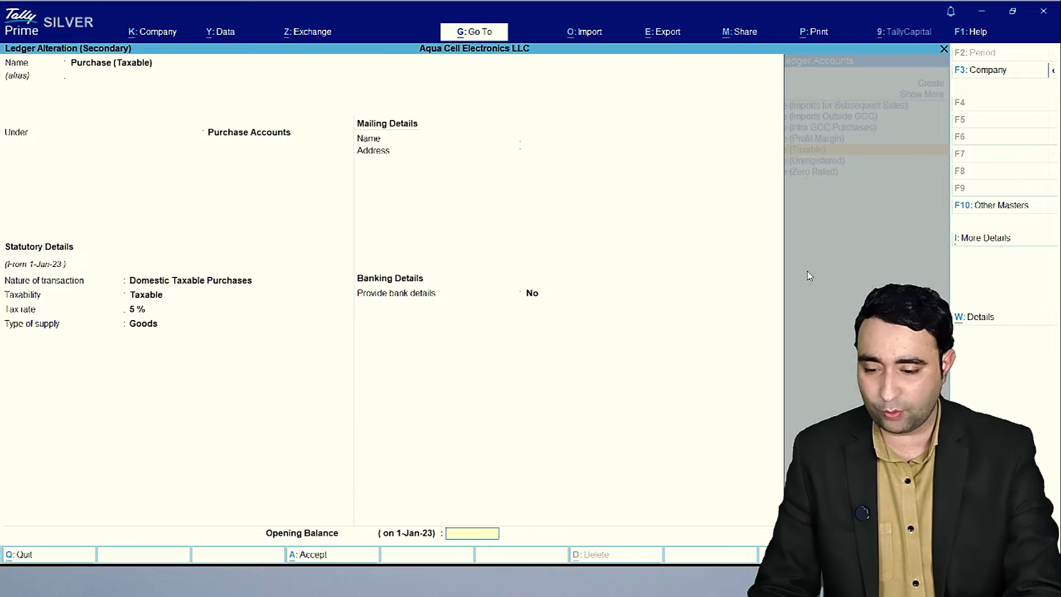
key(Return)
key(Return)
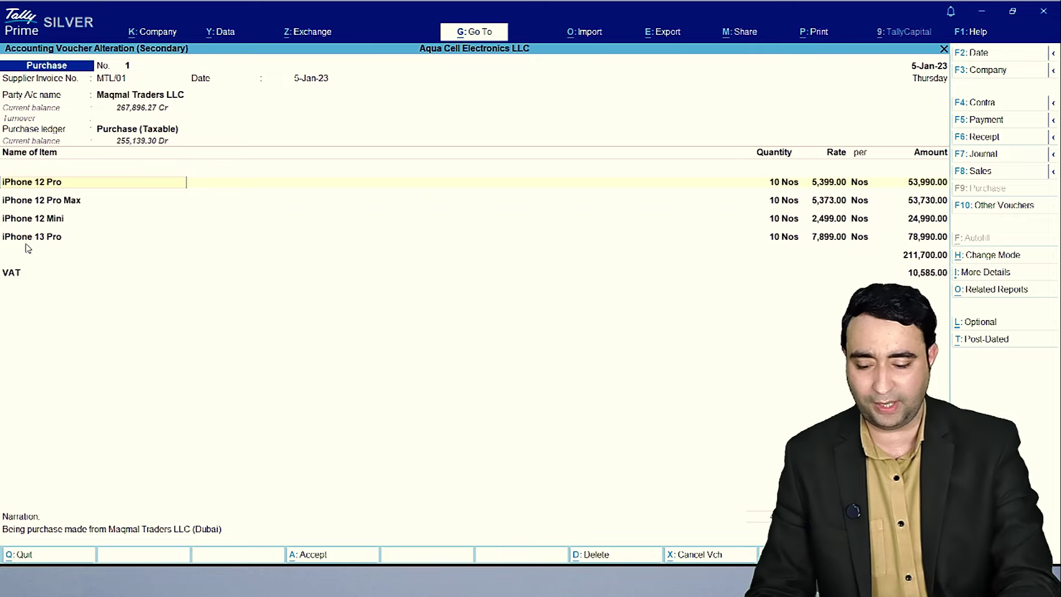
- Open the iPhone 12 Pro stock item for alteration, keep it Taxable at 5 % with supply type Goods, and accept it
key(ctrl)
key(ctrl+Return)
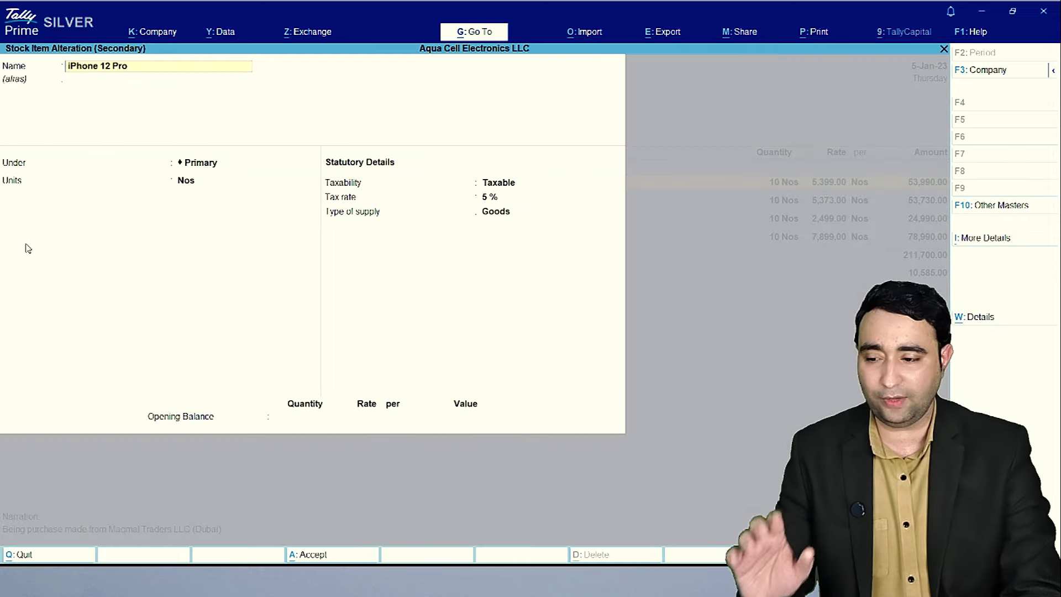
key(Return)
key(Return)
key(Return)
key(Return)
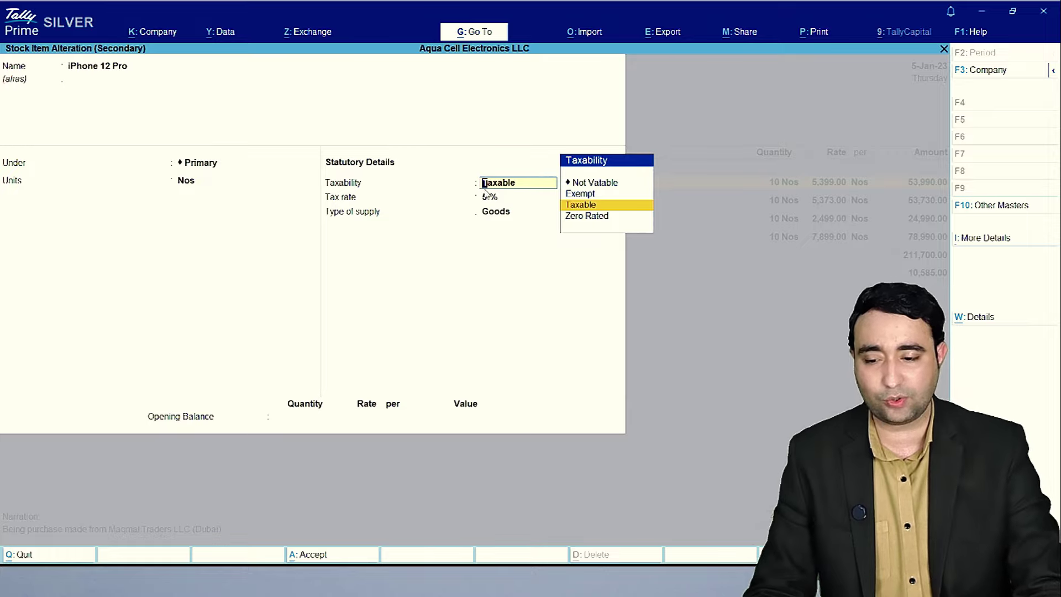
key(Return)
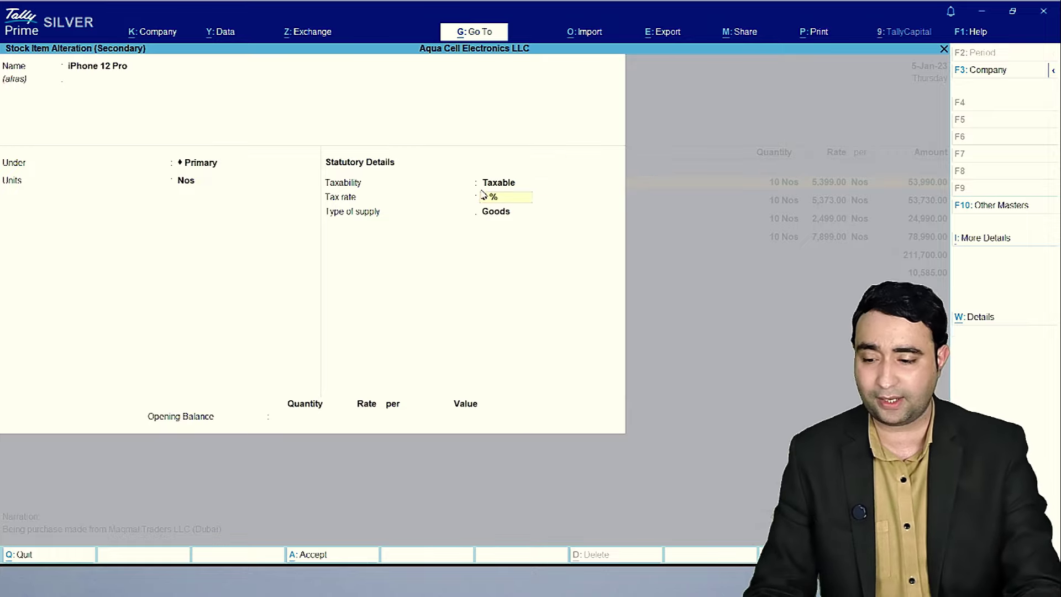
key(Return)
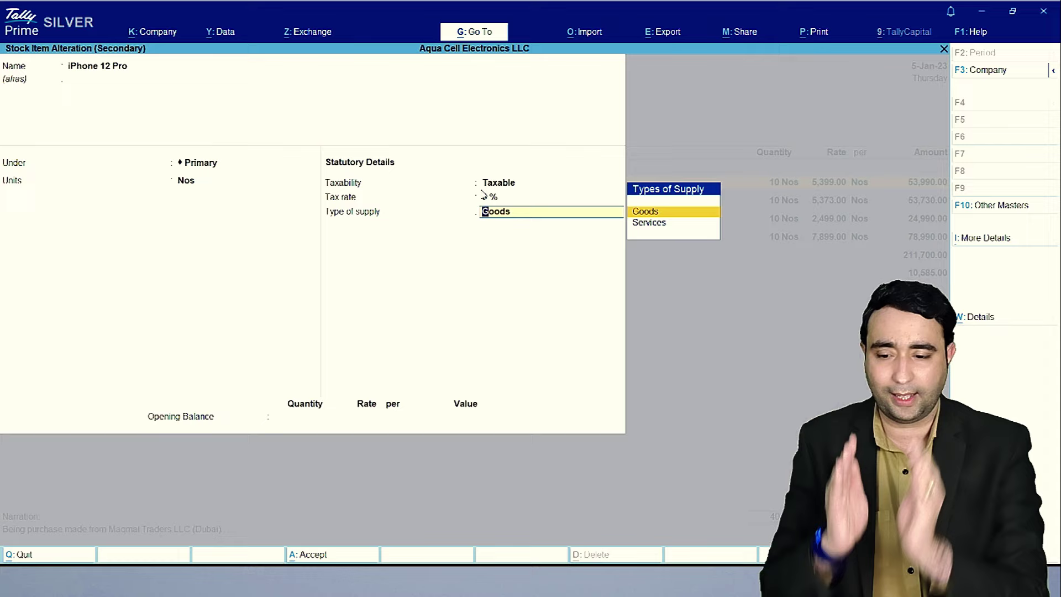
key(Return)
key(Return)
key(Return)
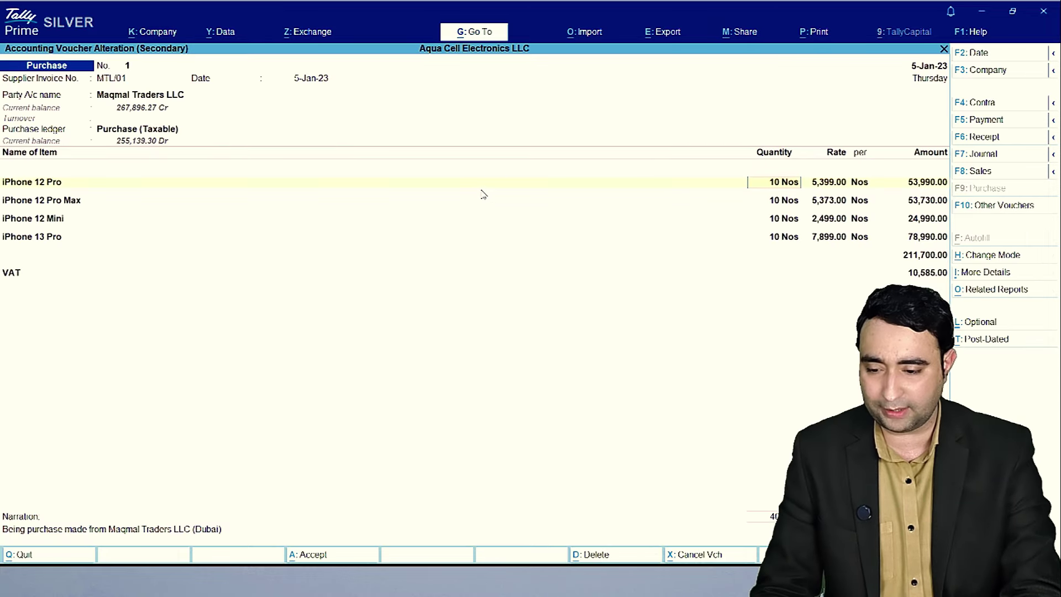
- Pass through the quantities, rates and units of all four iPhone items to the purchase voucher's VAT line
key(Return)
key(Return)
key(Return)
key(Return)
key(Return)
key(Return)
key(Return)
key(Return)
key(Return)
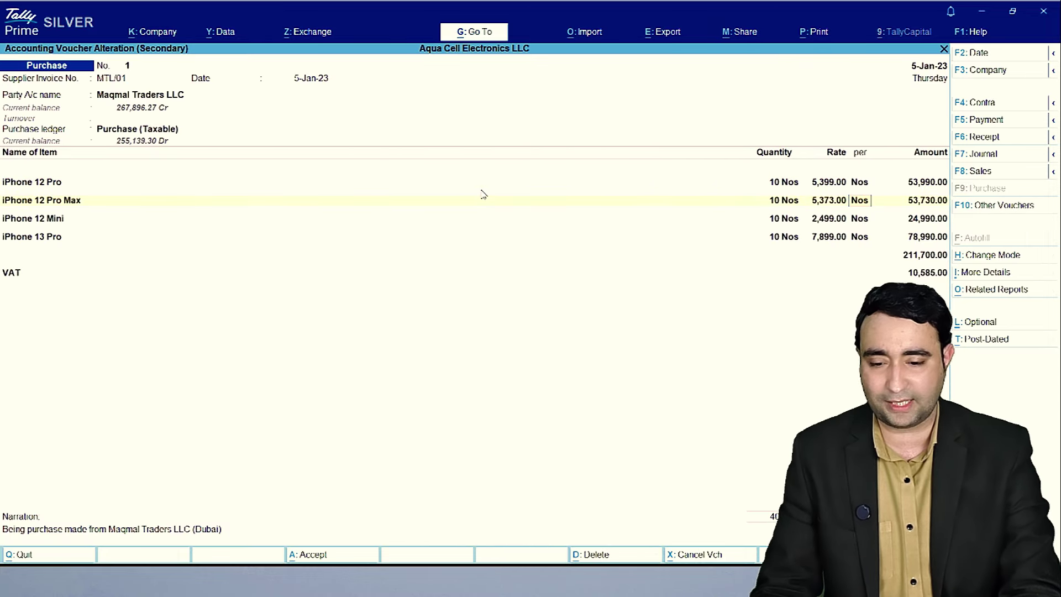
key(Return)
key(Return)
key(Return)
key(Return)
key(Return)
key(Return)
key(Return)
key(Return)
key(Return)
key(Return)
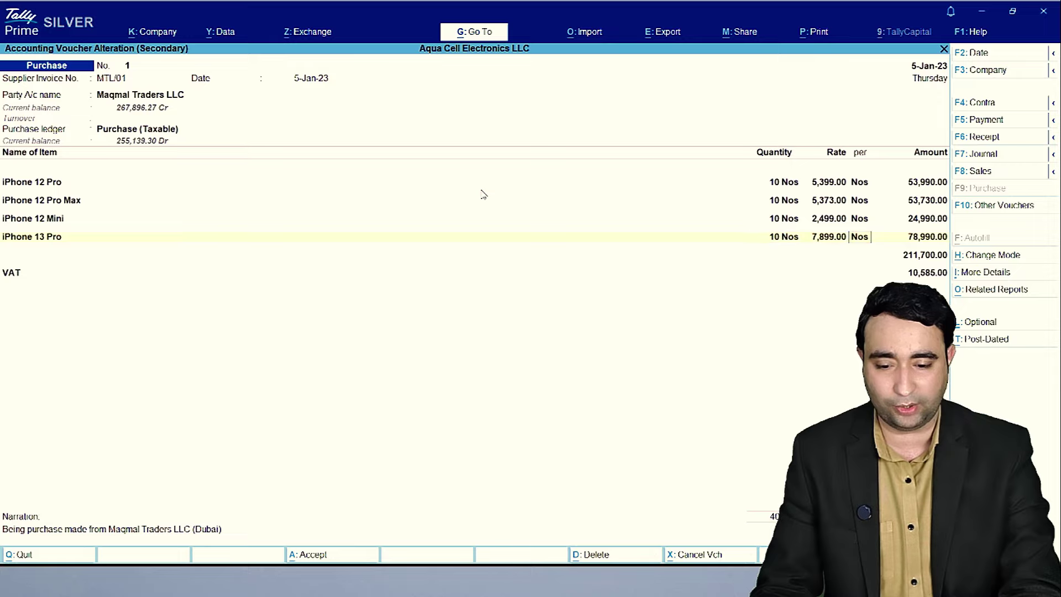
key(Return)
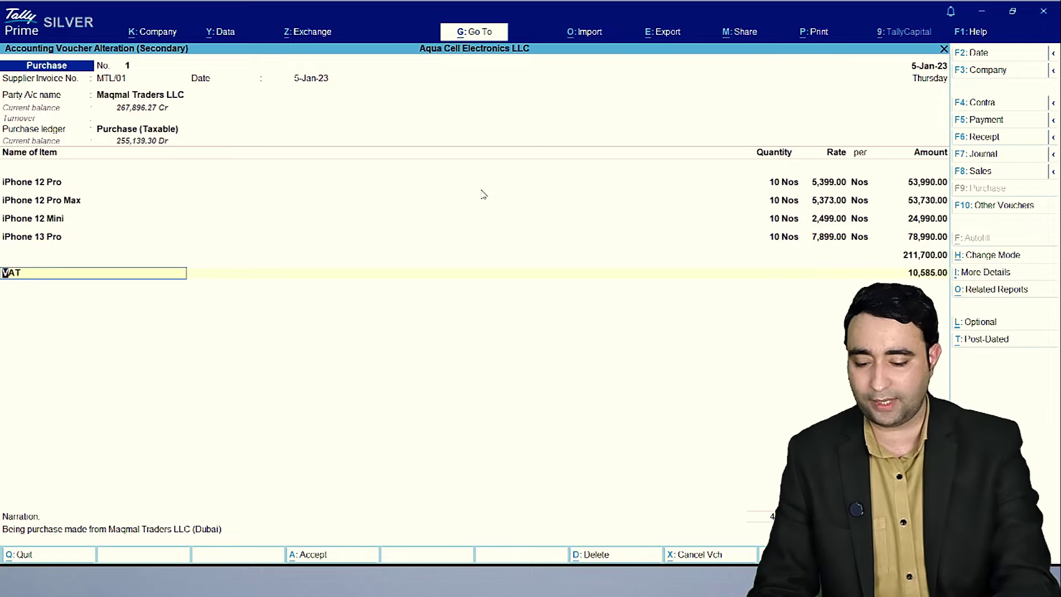
- Open the VAT ledger for alteration, keep duty type VAT and rounding method Not Applicable, and accept it
key(ctrl+Return)
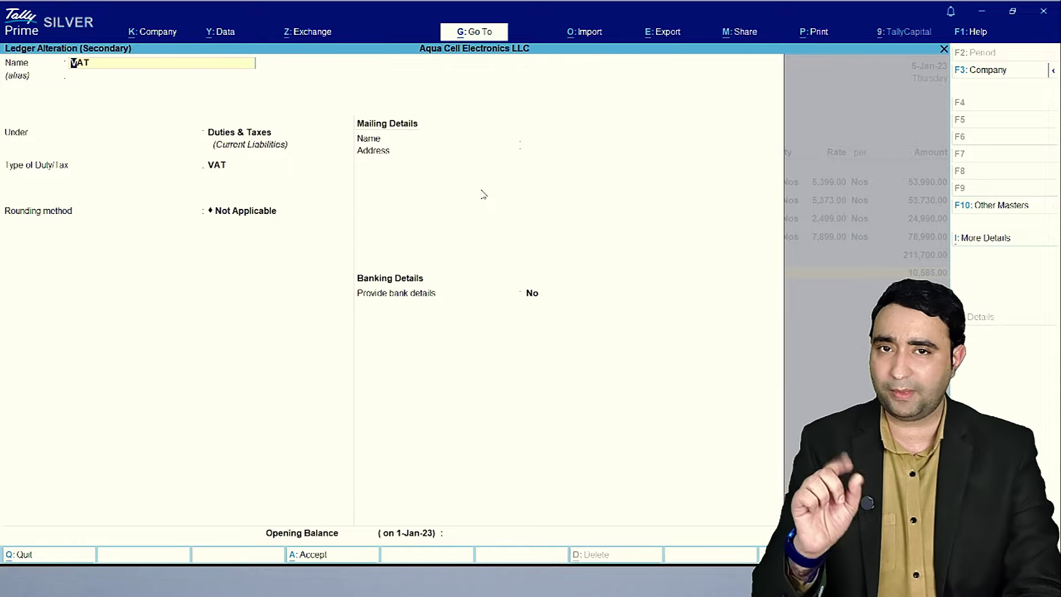
key(Return)
key(Return)
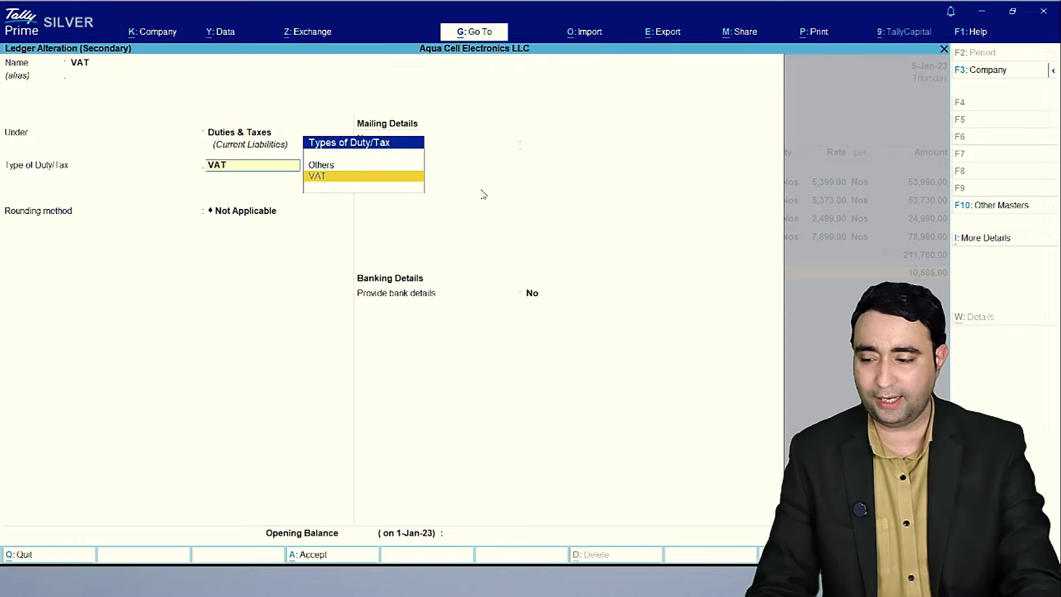
key(Return)
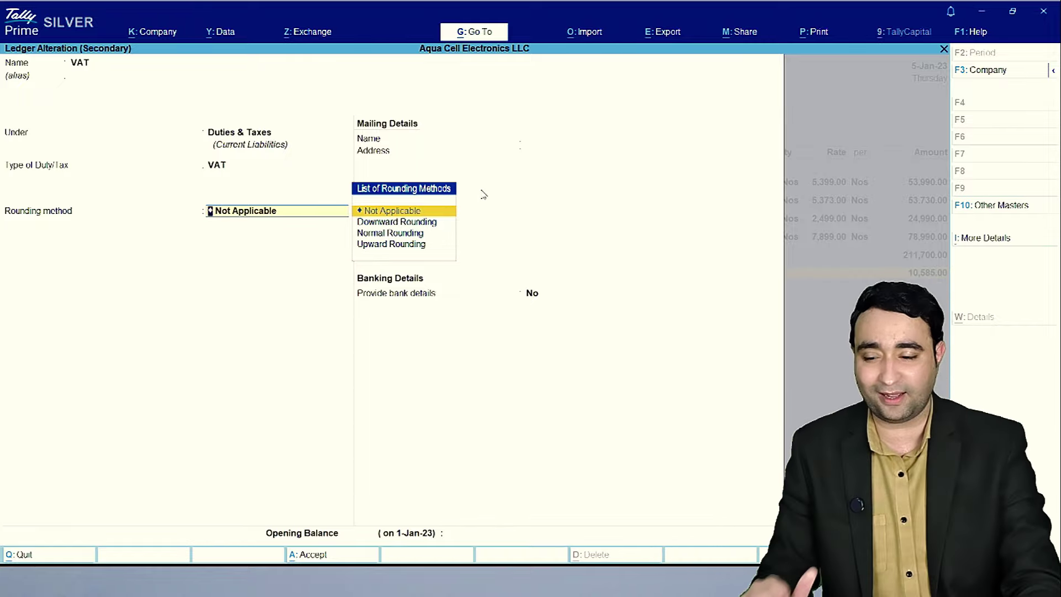
key(Return)
key(Return)
key(Return)
key(Return)
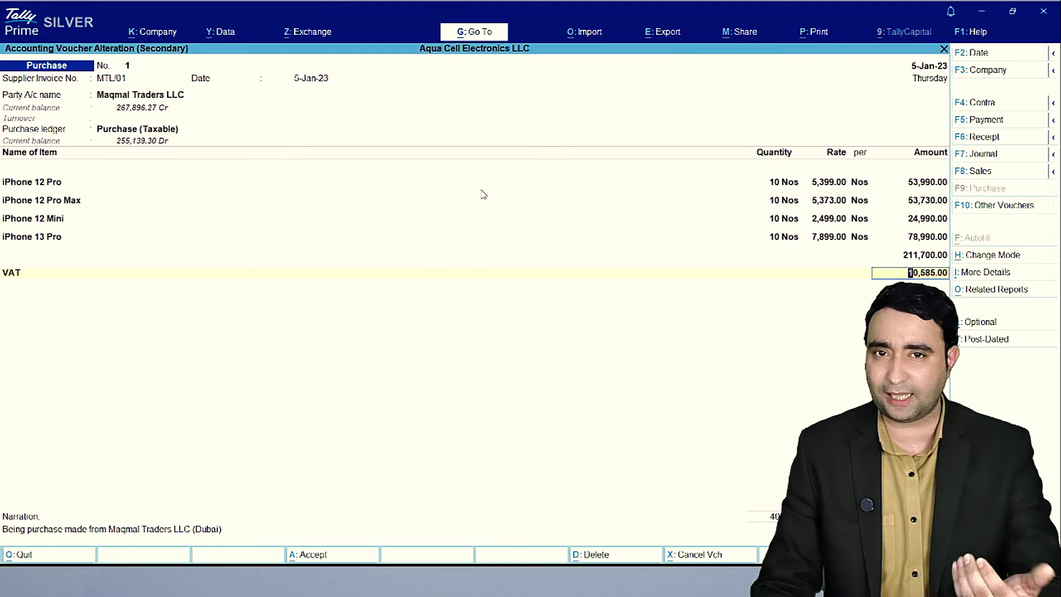
- Examine the purchase voucher's VAT tax analysis in detailed form for each iPhone item, and close it
key(ctrl+o)
key(alt+F5)
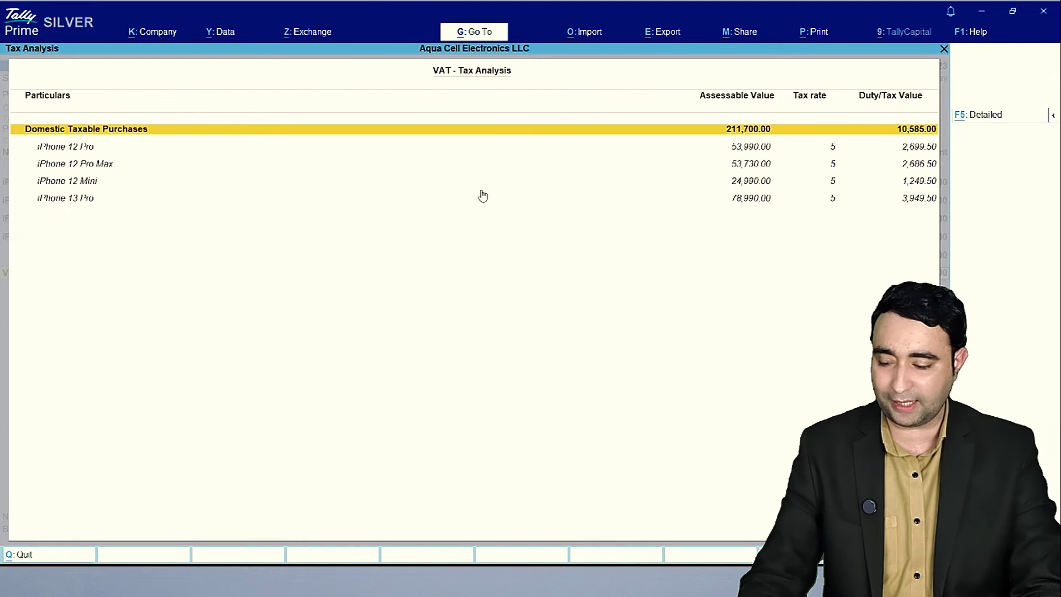
key(Down)
key(Down)
key(Down)
key(Down)
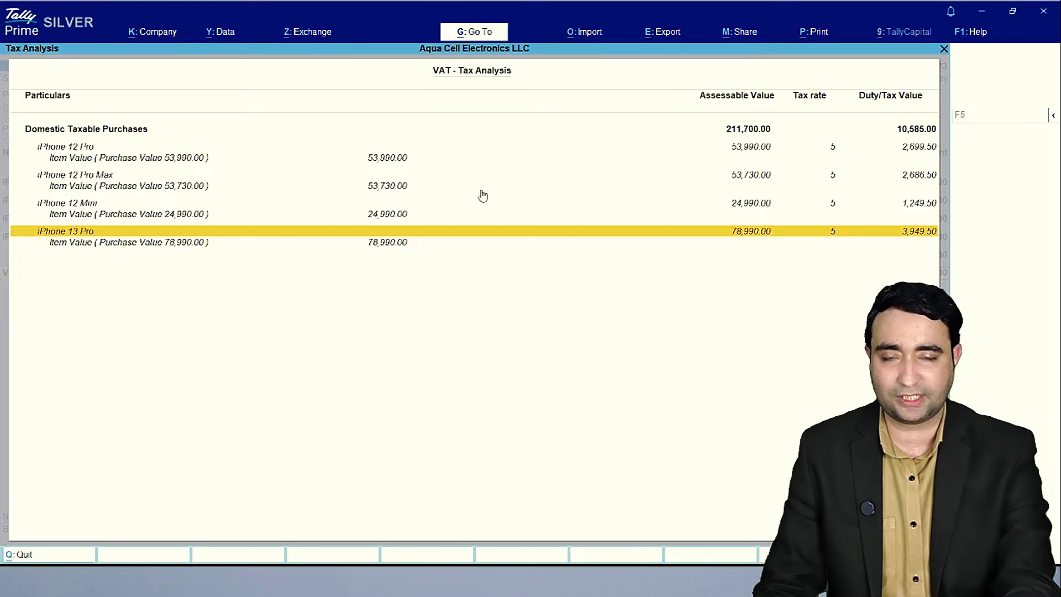
key(Escape)
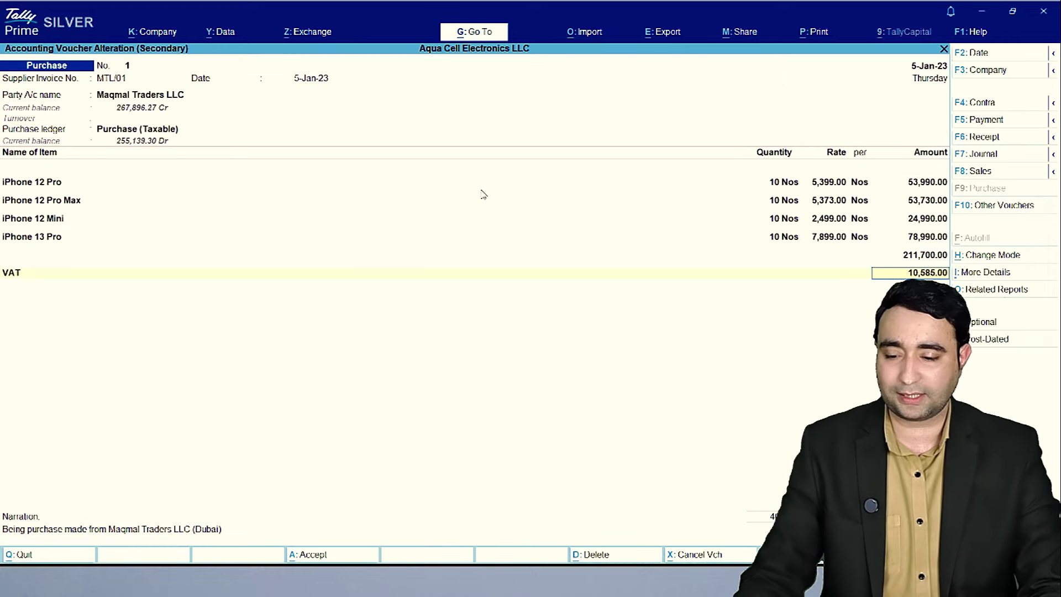
- Keep the VAT amount and narration, and accept the Maqmal Traders LLC purchase voucher
key(Return)
key(Return)
key(Return)
key(Return)
key(Return)
key(Return)
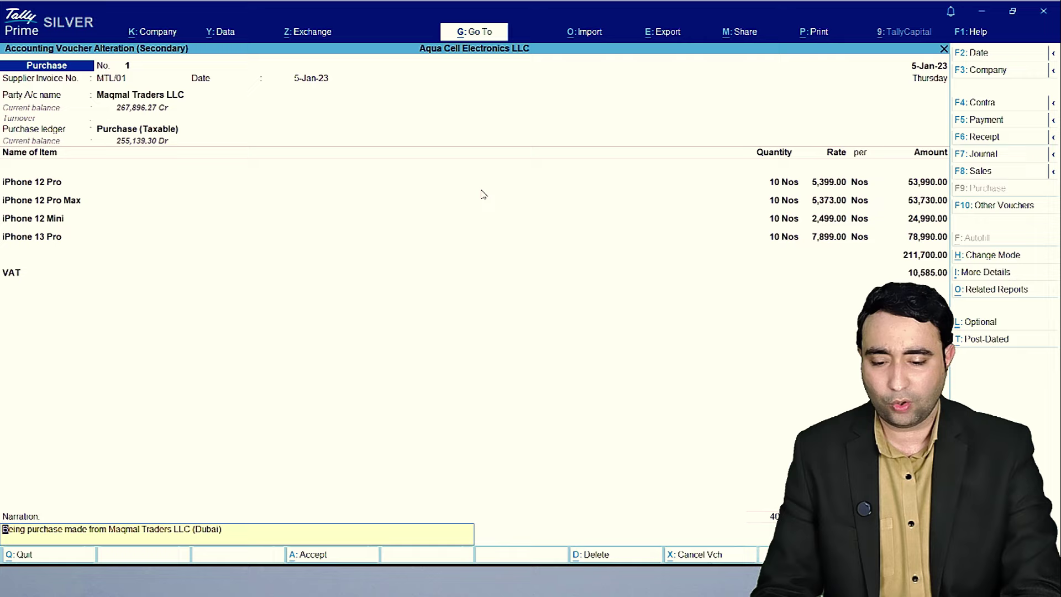
key(Return)
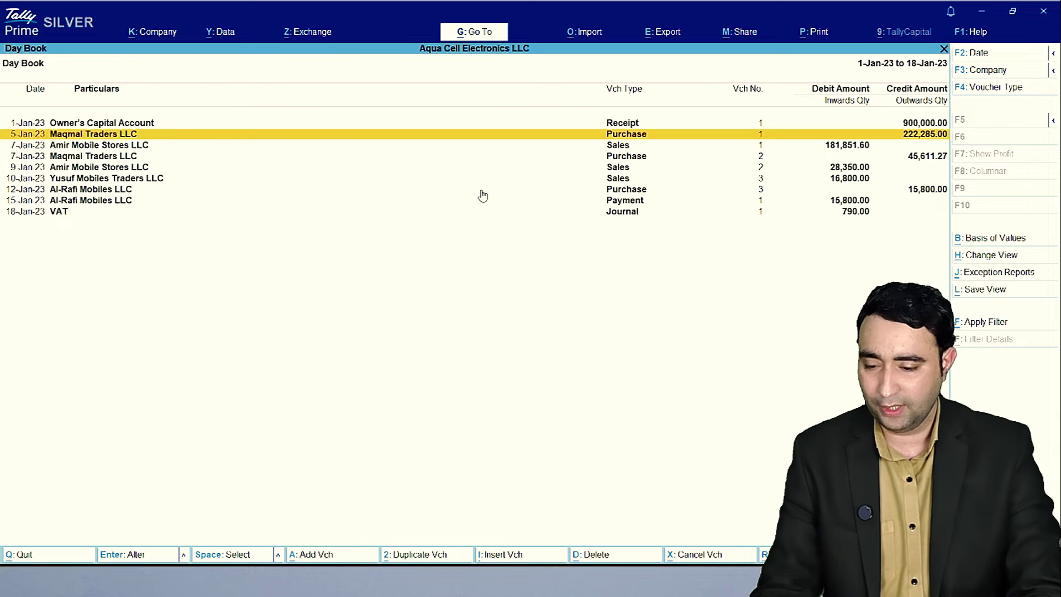
- Close the Day Book and return to the Gateway of Tally
key(Escape)
key(Escape)
key(Escape)
key(Escape)
key(Down)
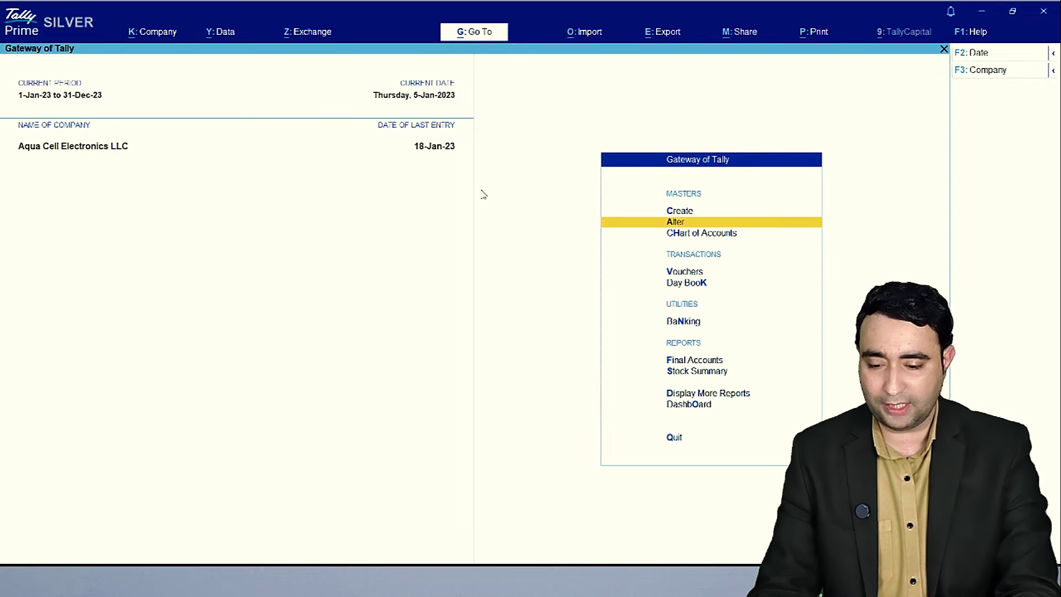
key(Down)
key(Down)
key(Down)
key(Down)
key(Down)
key(Down)
key(Down)
key(Down)
key(Return)
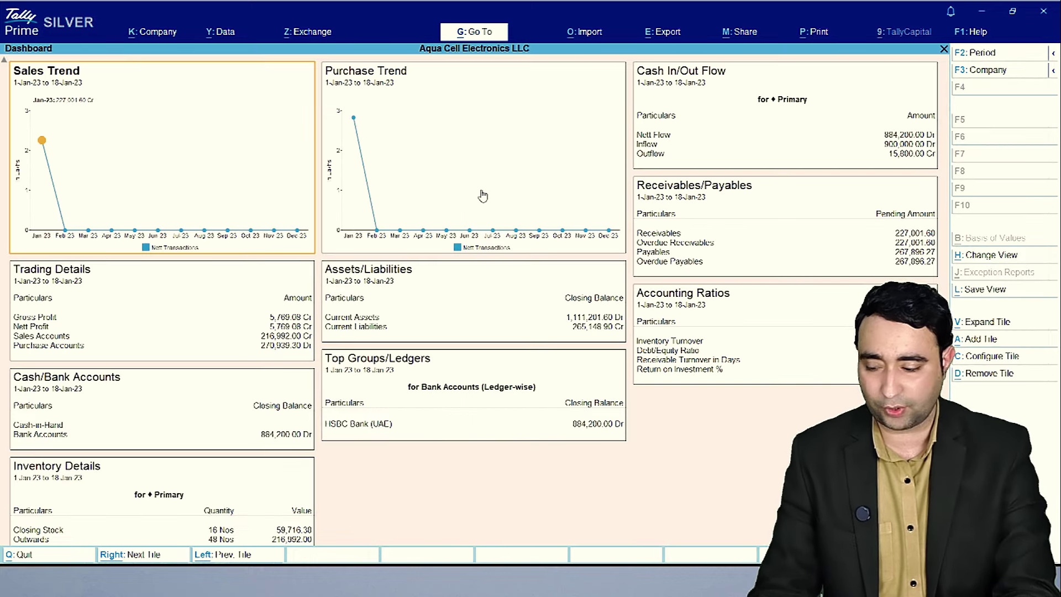
key(Escape)
- Open the VAT 201 return from the statutory VAT reports
key(Up)
key(Return)
key(Down)
key(Down)
key(Down)
key(Down)
key(Down)
key(Down)
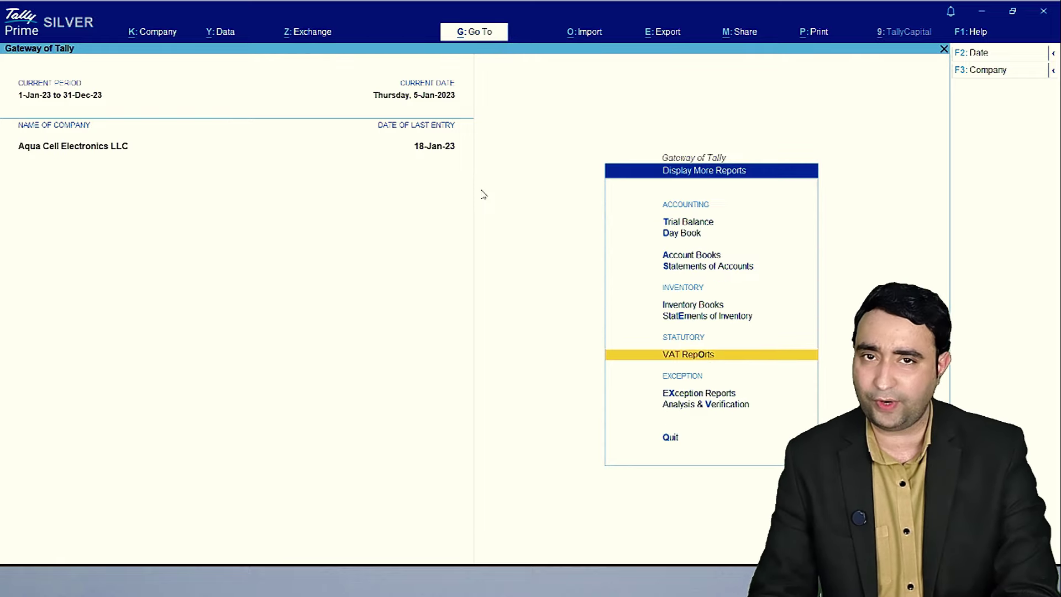
key(Return)
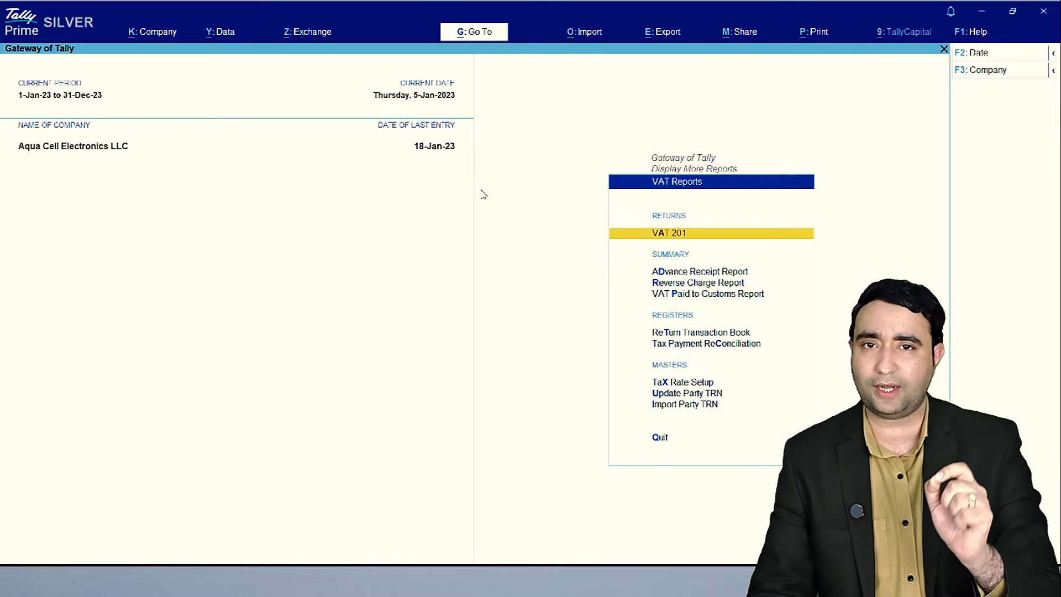
key(Return)
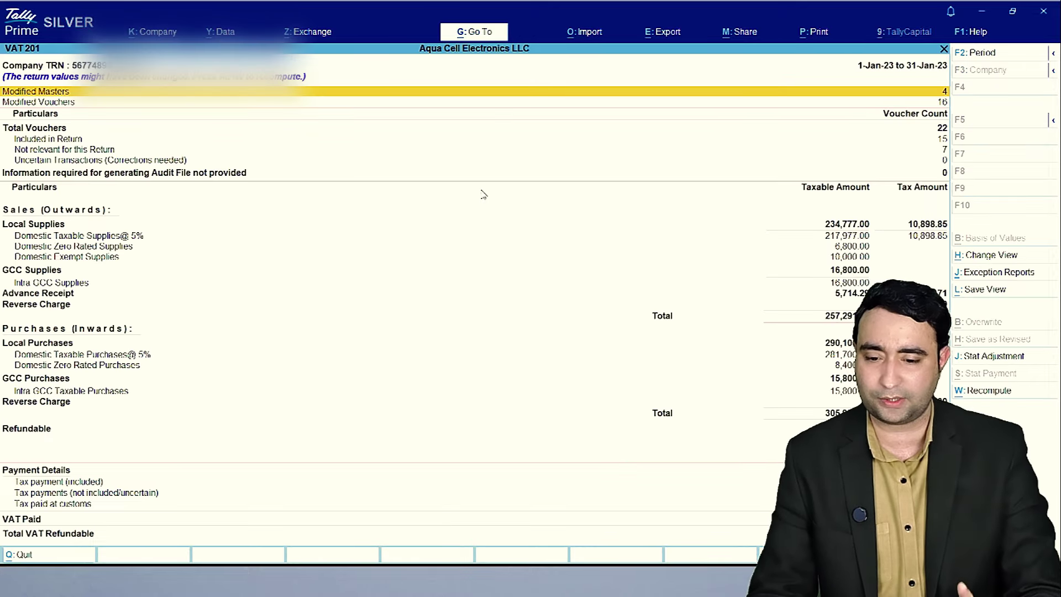
- Set the VAT 201 return period from 1-Jan-23 to 5-Jun-23
key(F2)
key(Return)
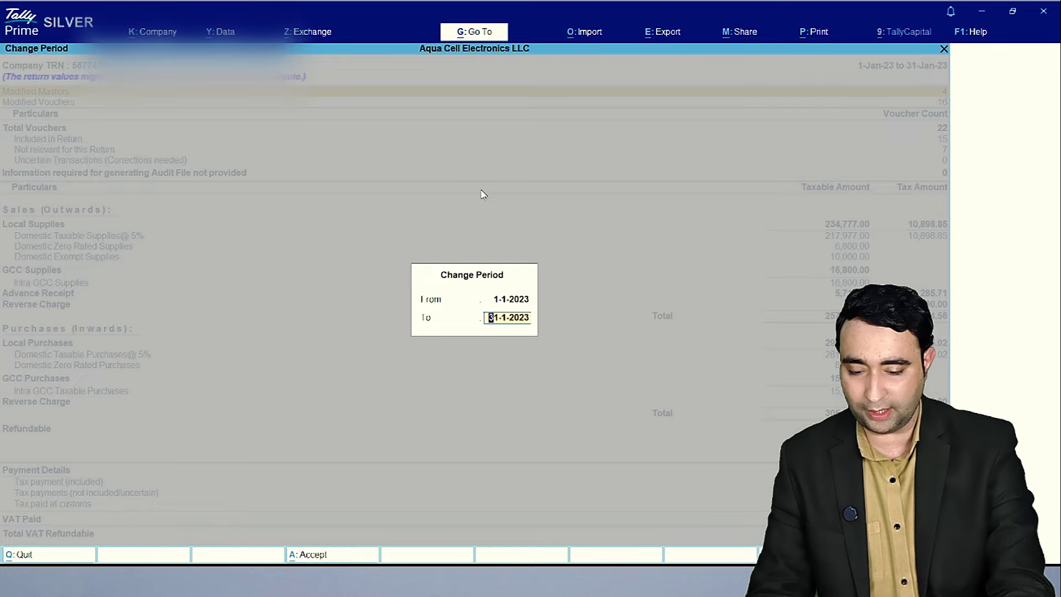
text(5-6)
key(Return)
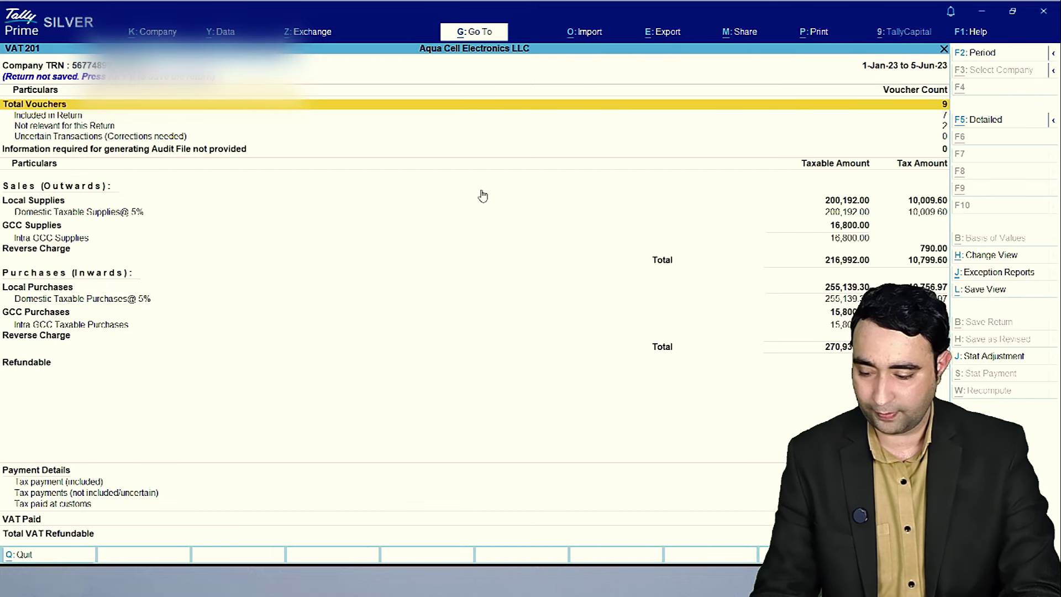
- Set the VAT 201 return period from 1-Jan-23 to 5-Jan-23
key(F2)
key(Return)
text(5-1)
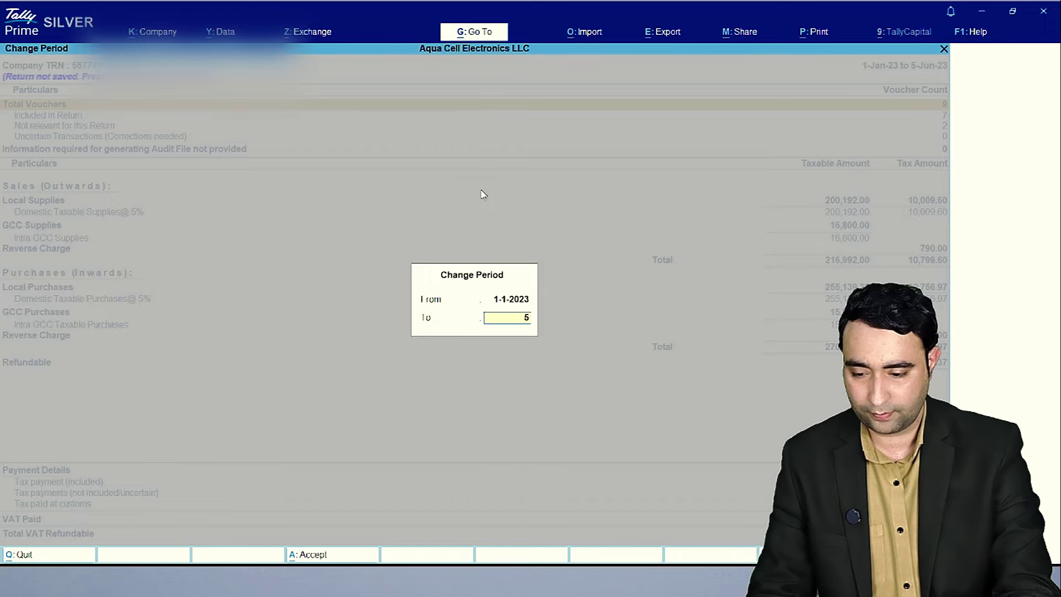
key(Return)
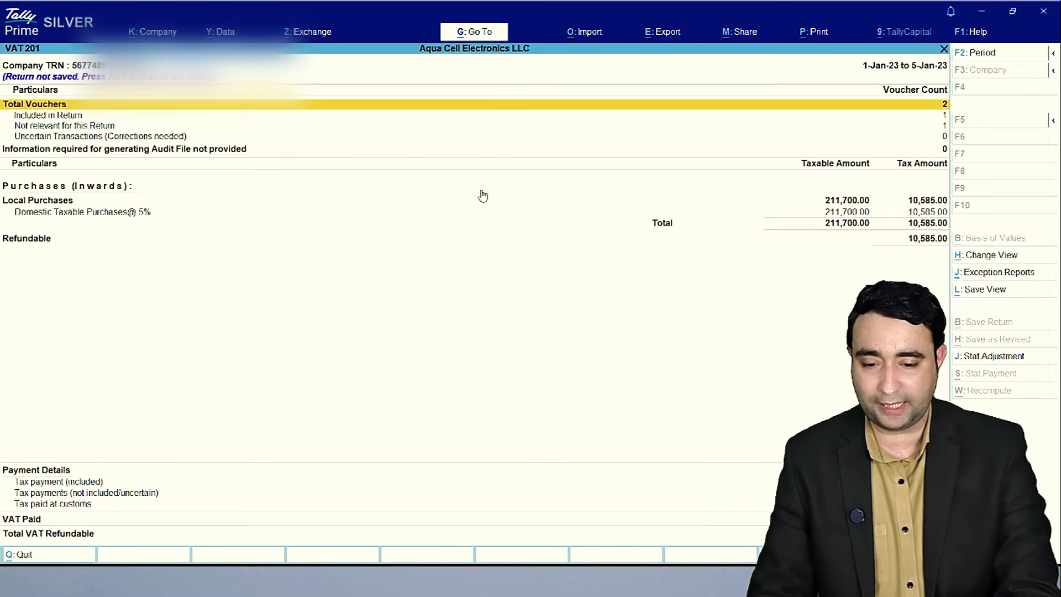
- Examine the voucher counts, audit file line and local purchase lines of the VAT 201 return
key(Down)
key(Down)
key(Up)
key(Up)
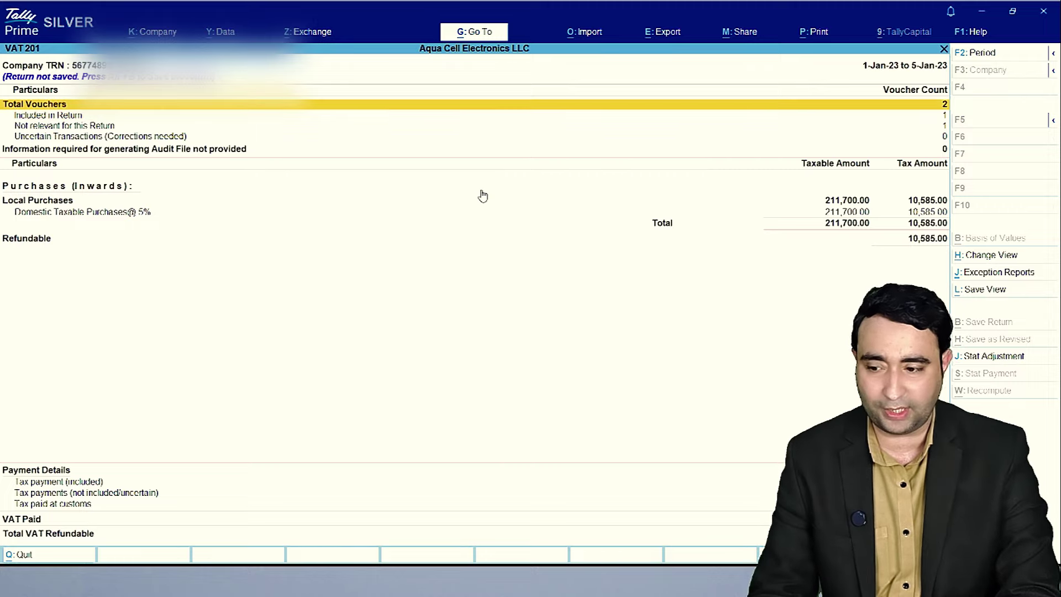
key(Down)
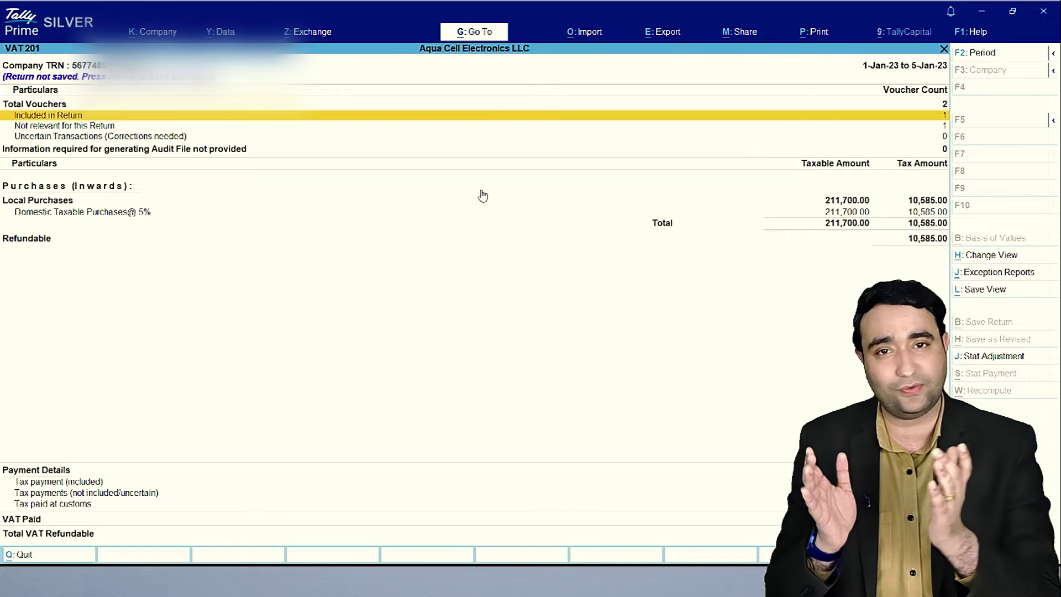
key(Down)
key(Down)
key(Down)
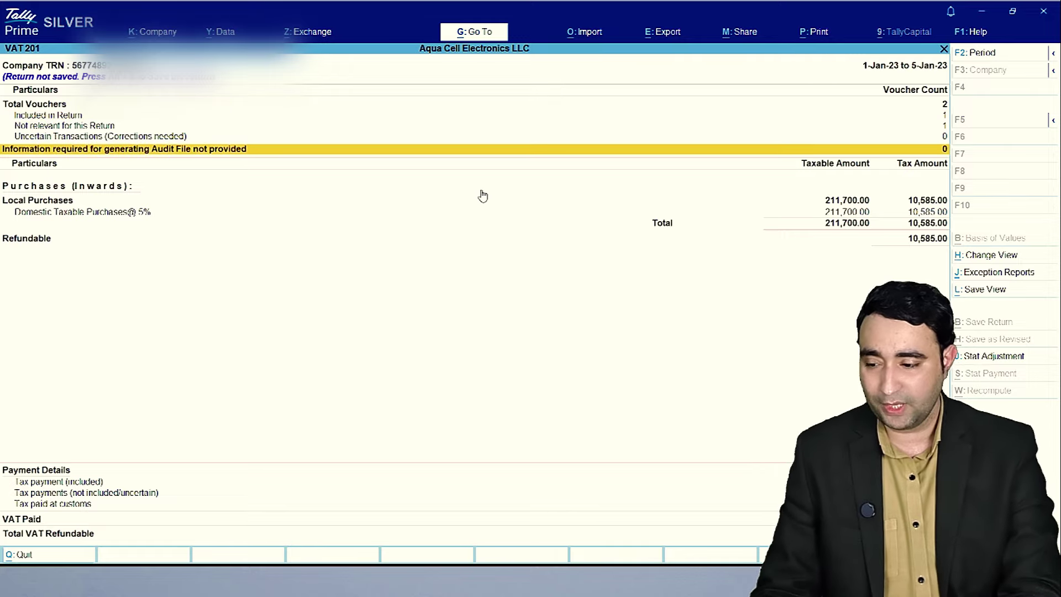
key(Down)
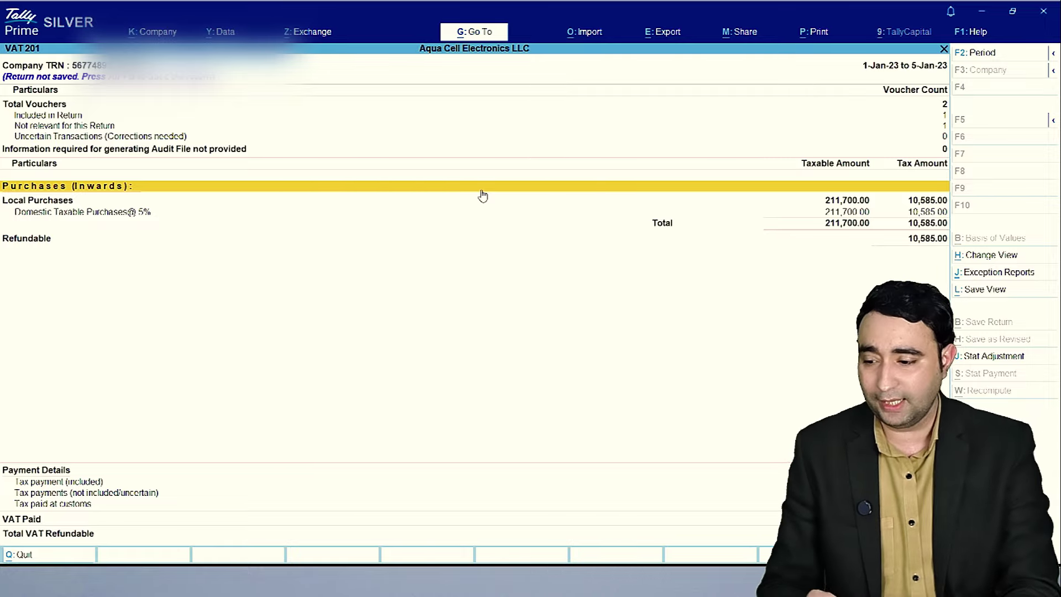
key(Down)
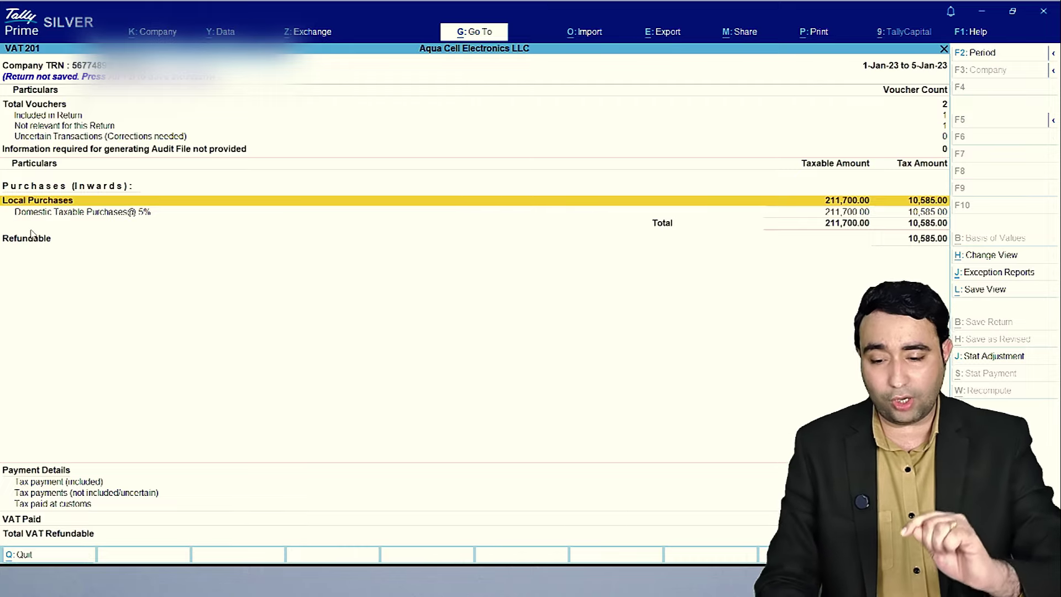
key(Down)
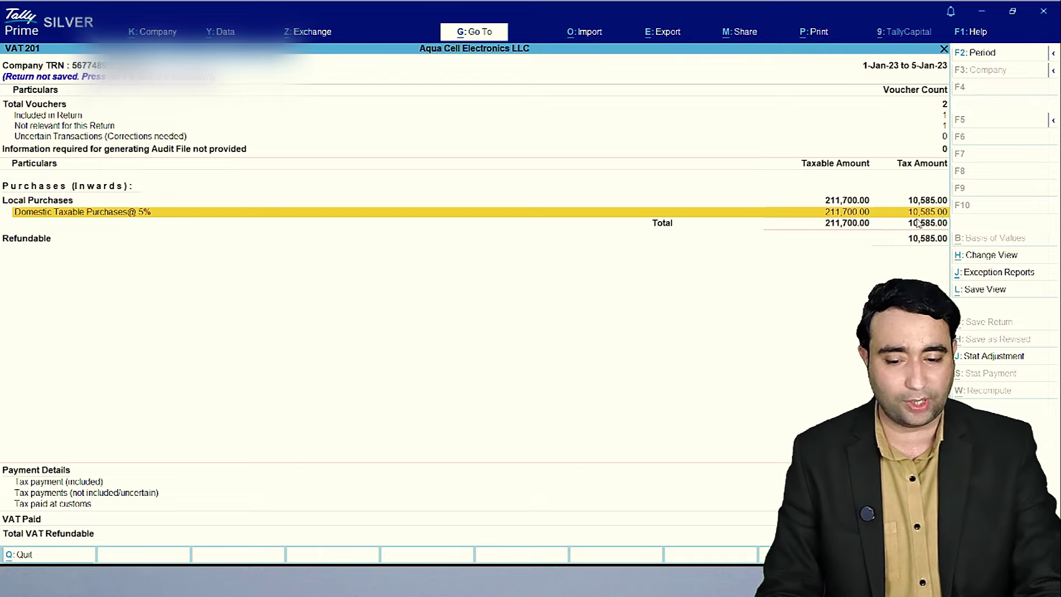
- Check the item-wise register behind Domestic Taxable Purchases @ 5%, and close the VAT 201 return
key(Return)
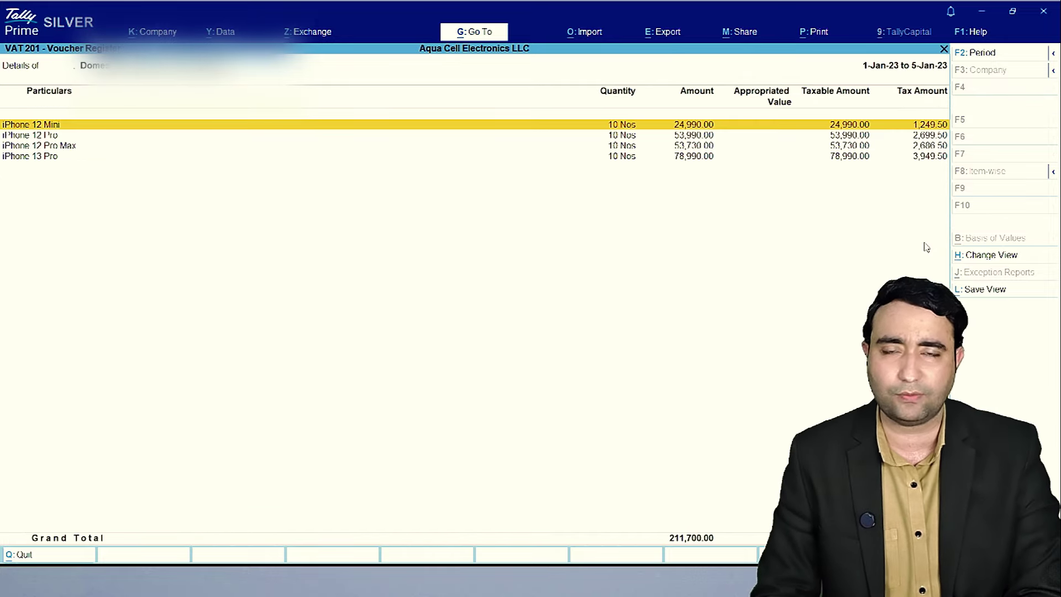
key(Escape)
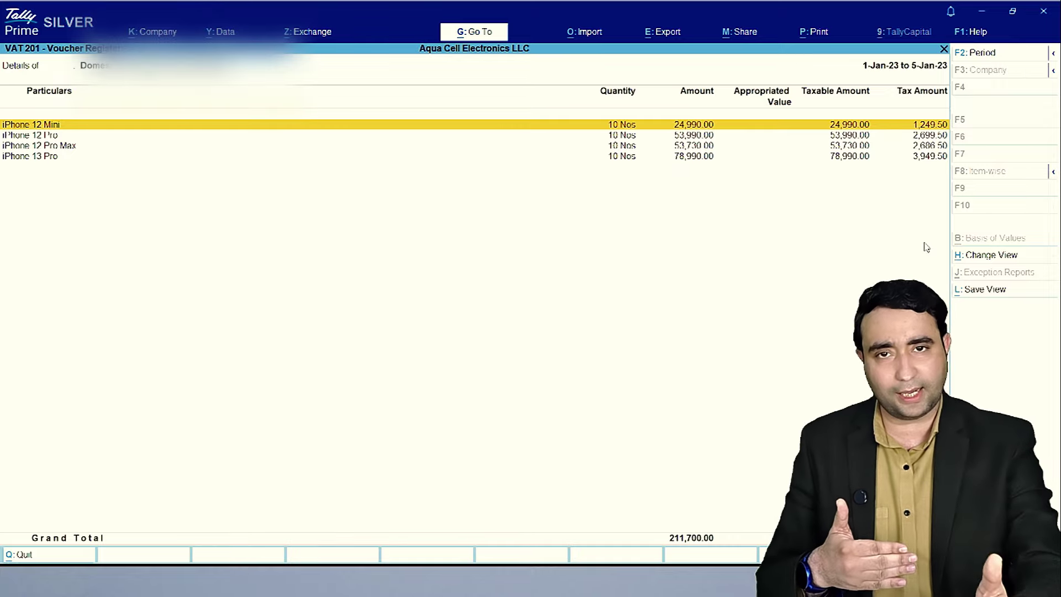
key(Escape)
key(Escape)
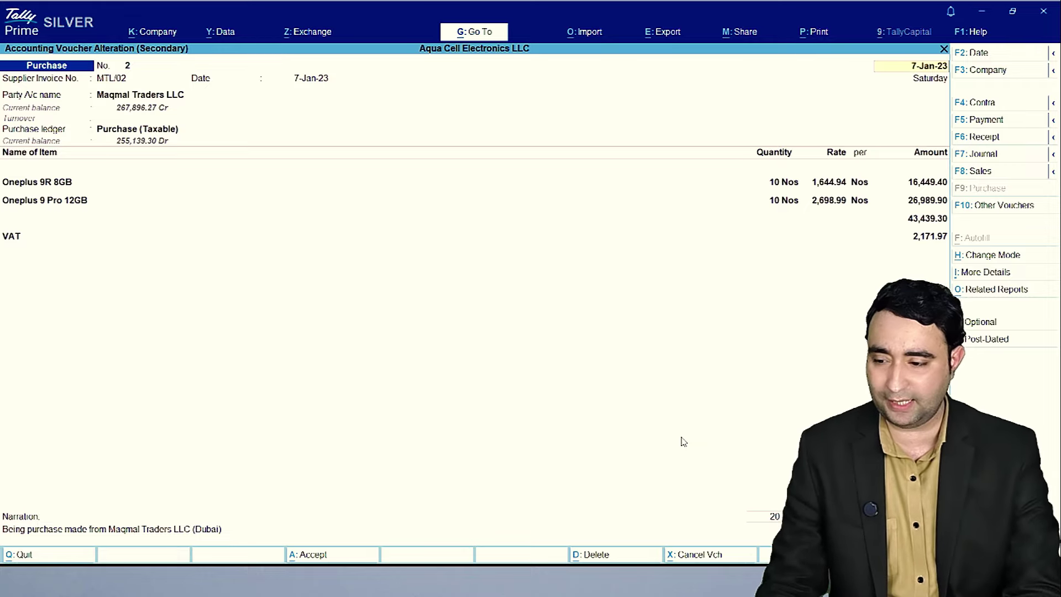
- Keep the voucher date, supplier invoice number and invoice date of the 7-Jan-23 Maqmal Traders LLC purchase voucher
key(Return)
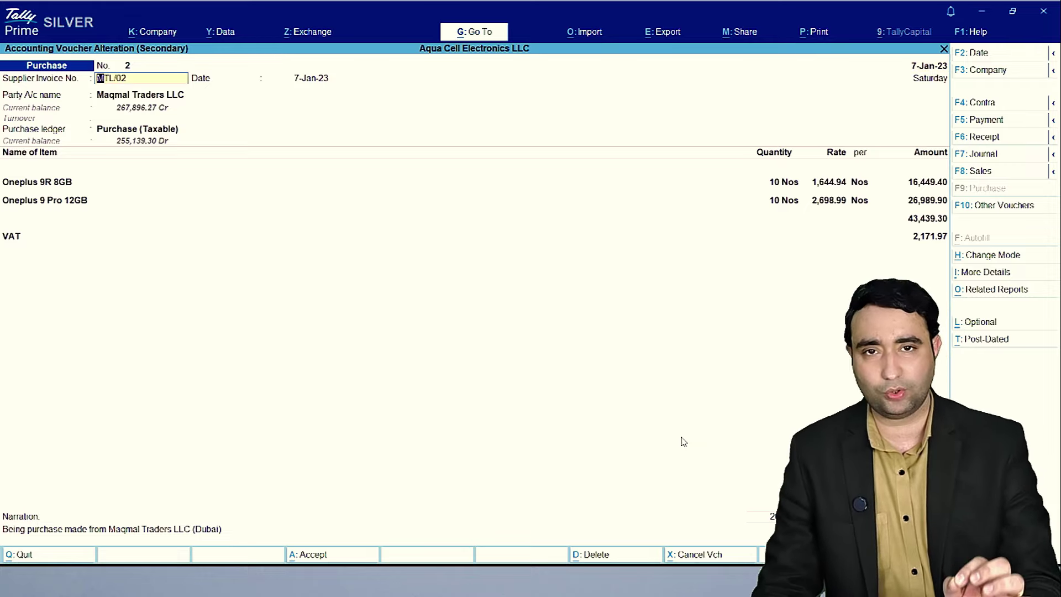
key(Return)
key(Return)
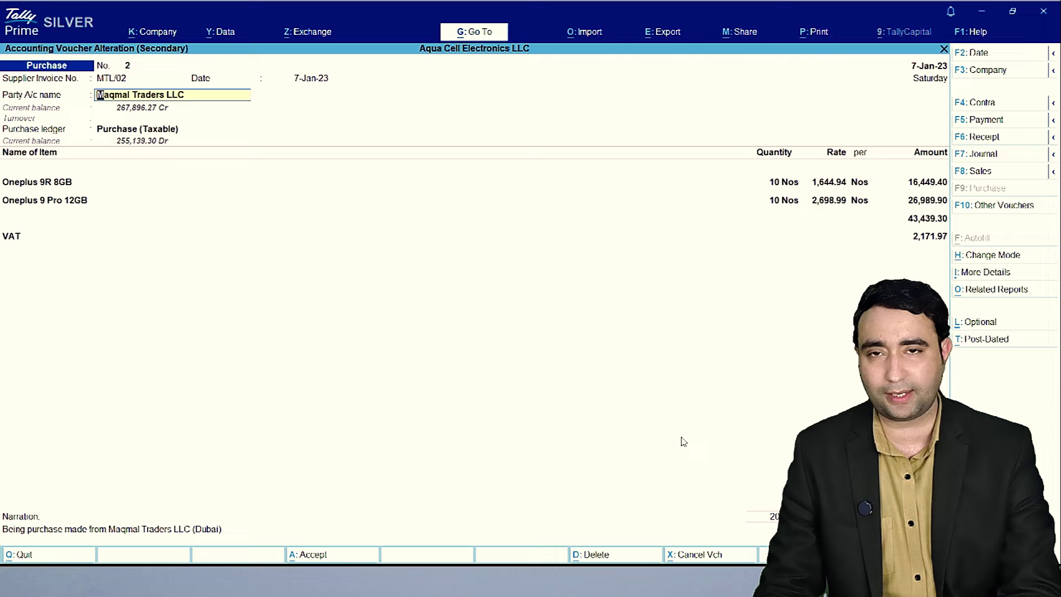
- Keep Maqmal Traders LLC as the party, with its receipt details left blank and its party details as recorded
key(Return)
key(Return)
key(Return)
key(Return)
key(Return)
key(Return)
key(Return)
key(Return)
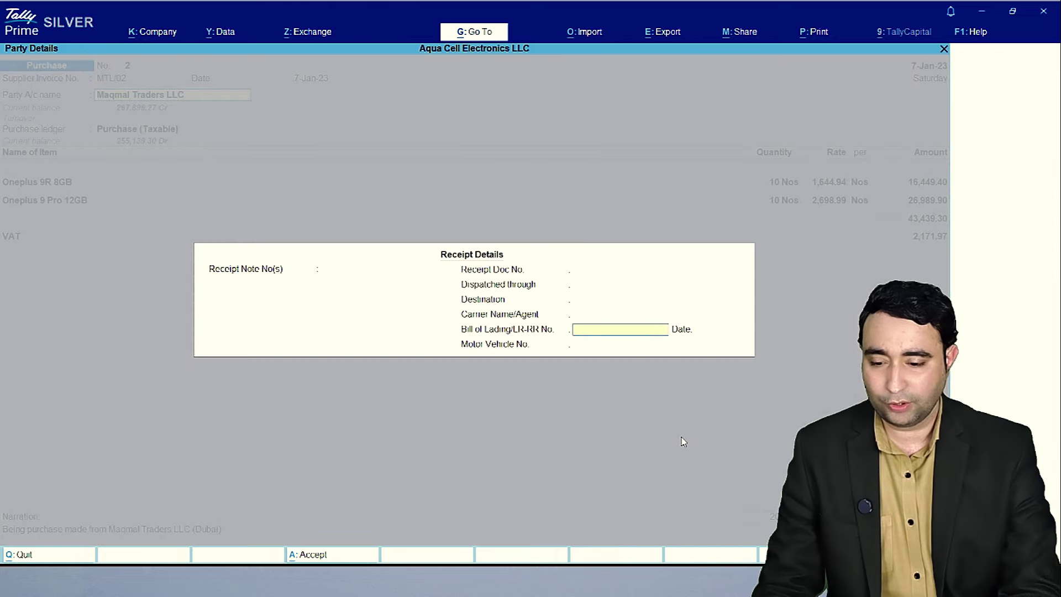
key(Return)
key(Return)
key(Return)
key(Return)
key(Return)
key(Return)
key(Return)
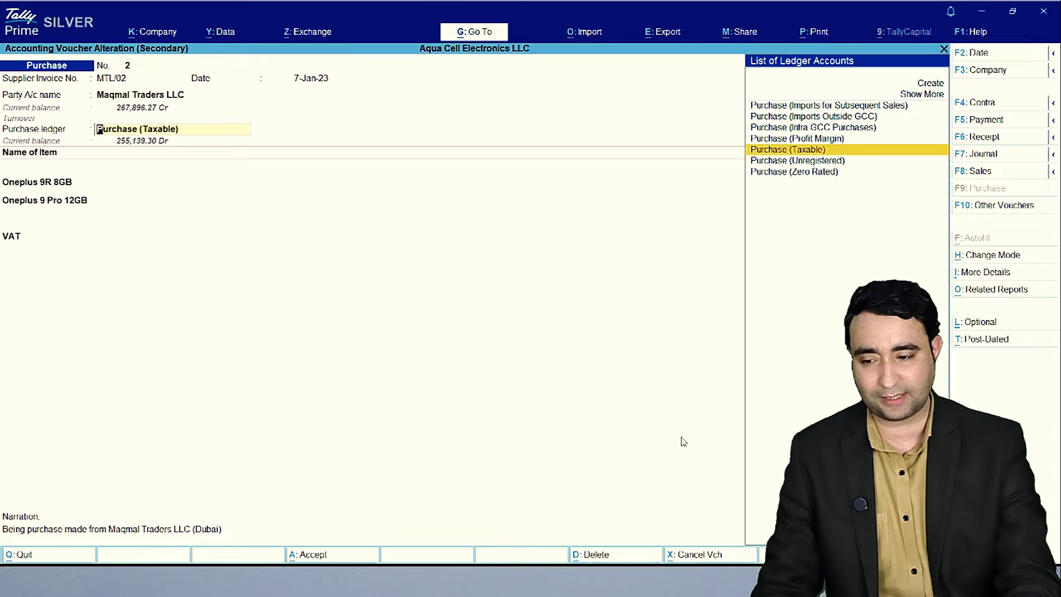
- Keep the Purchase (Taxable) ledger and the Oneplus 9R 8GB and Oneplus 9 Pro 12GB item lines
key(Return)
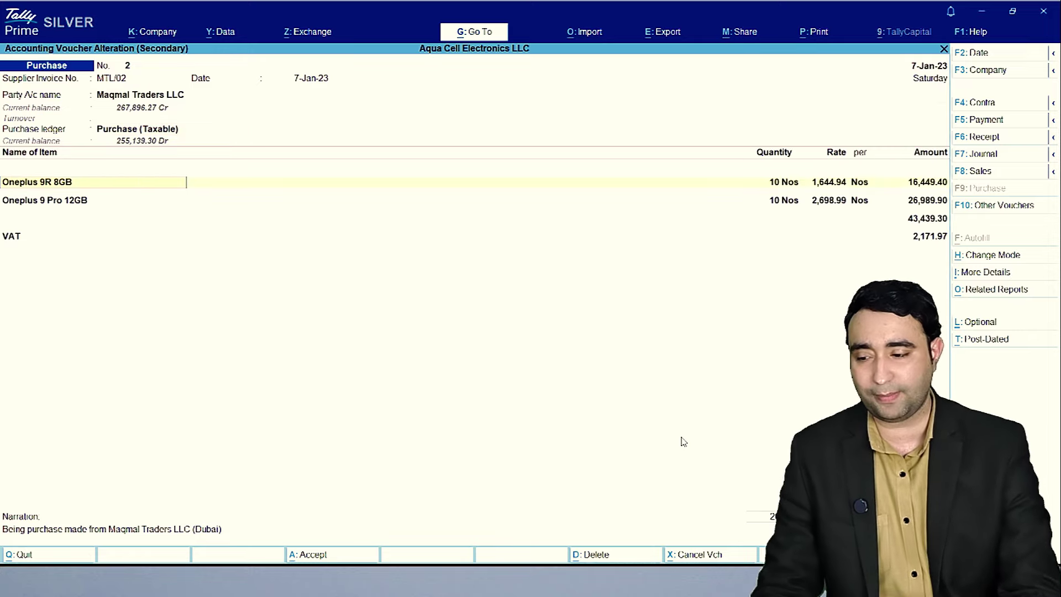
key(Return)
key(Return)
key(Return)
key(Return)
key(Return)
key(Return)
key(Return)
key(Return)
key(Return)
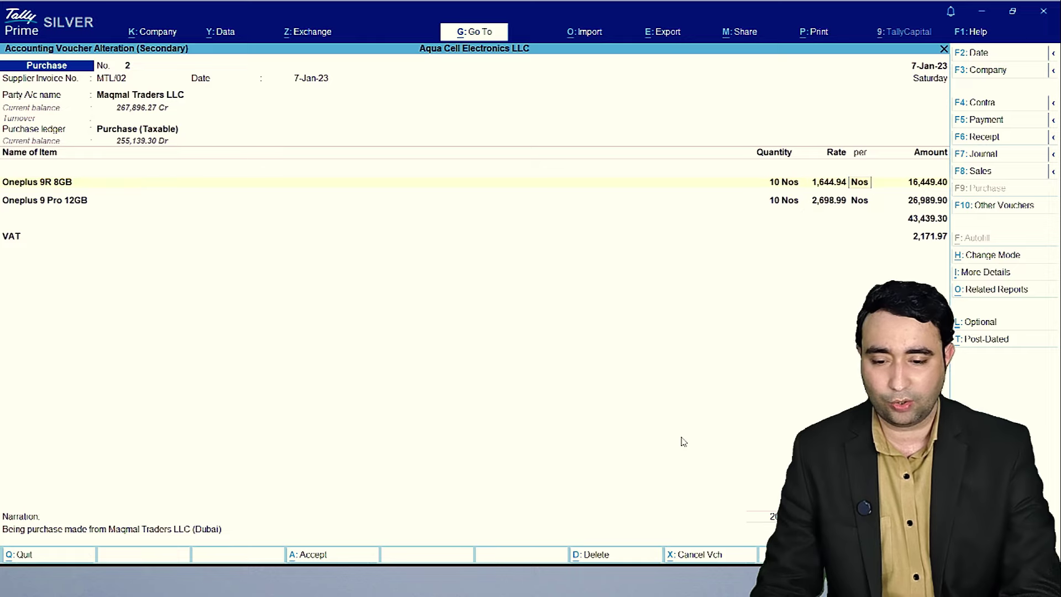
key(Return)
key(Return)
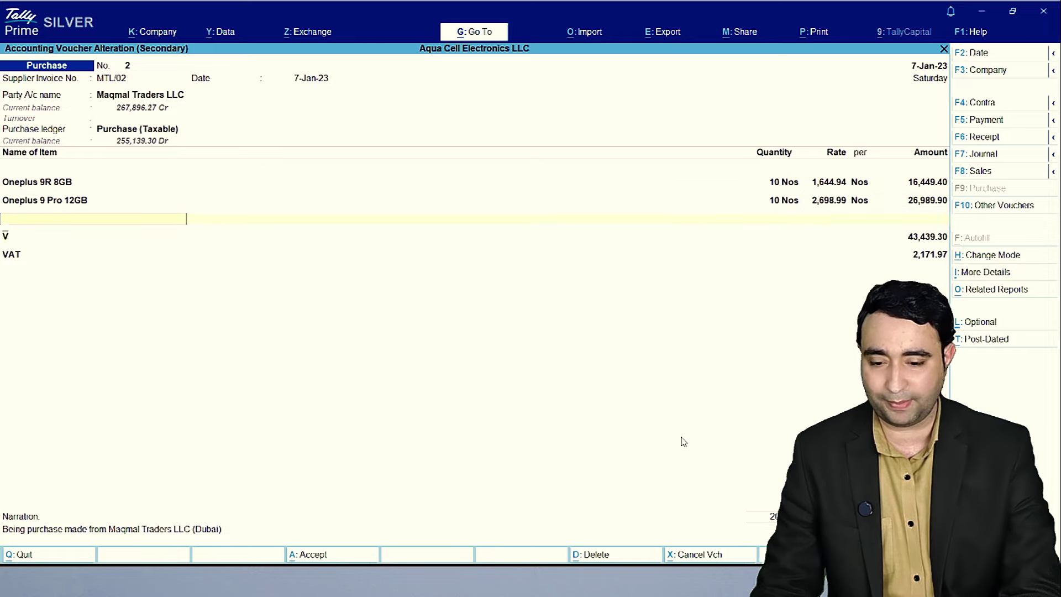
- View the detailed VAT tax analysis of the purchase voucher and close it
key(alt+a)
key(alt+F5)
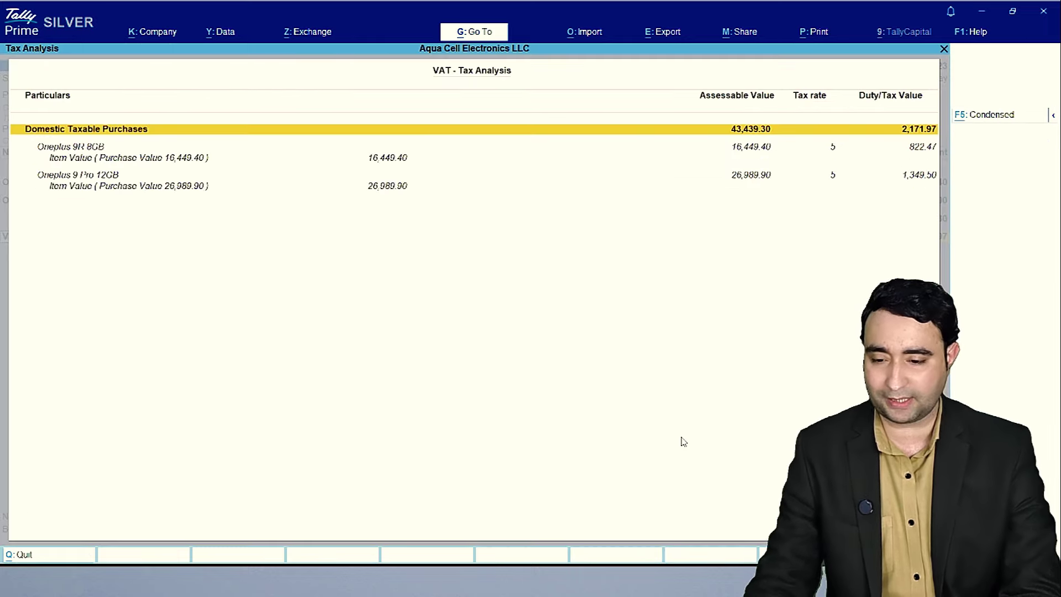
key(Escape)
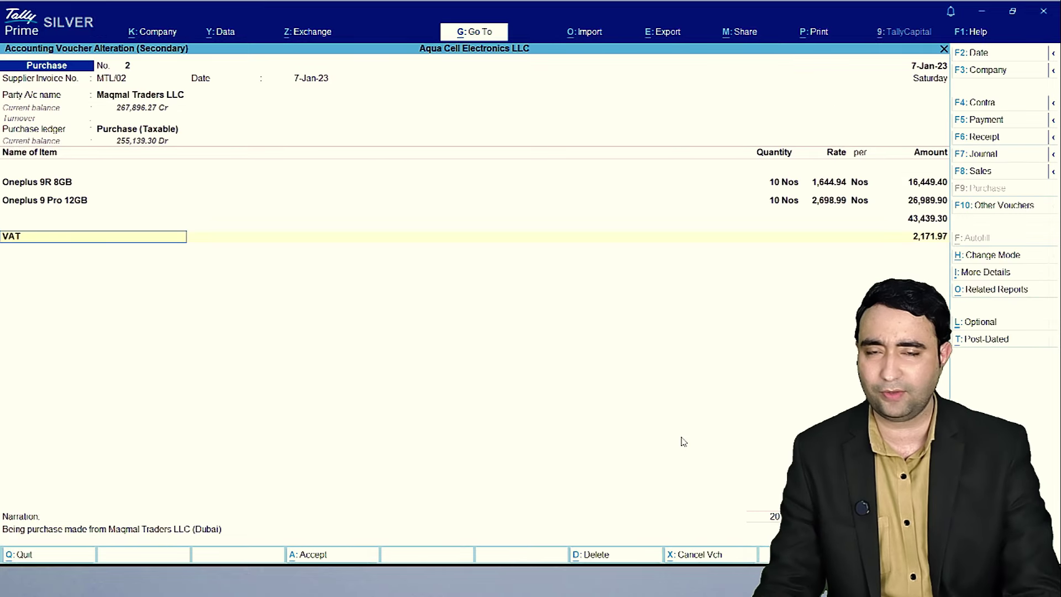
- Keep the VAT ledger amount and narration, and accept the 7-Jan-23 Maqmal Traders LLC purchase voucher
key(Return)
key(Return)
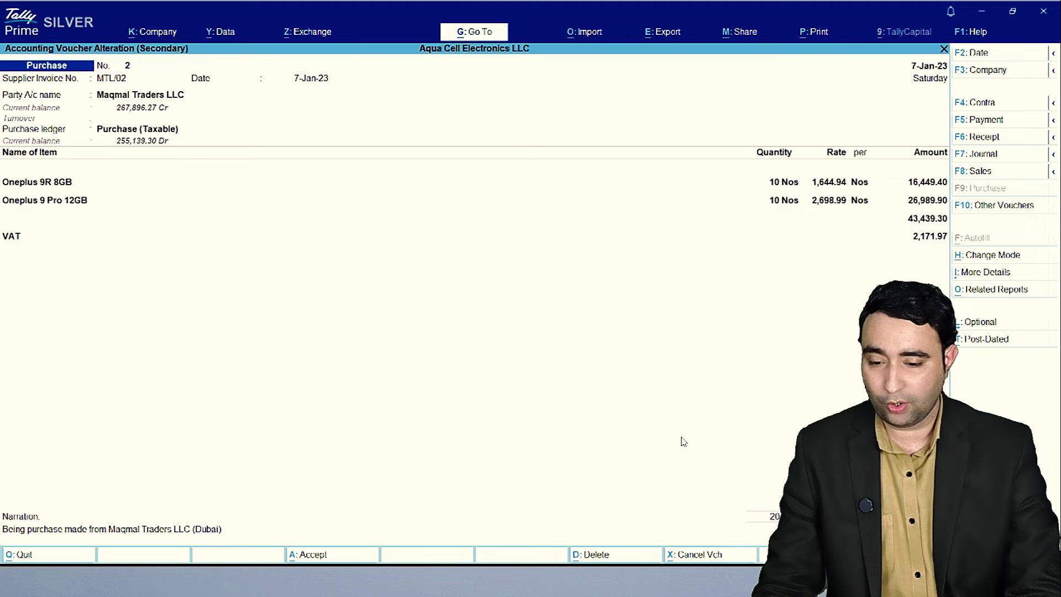
key(Return)
key(Return)
key(Return)
key(Return)
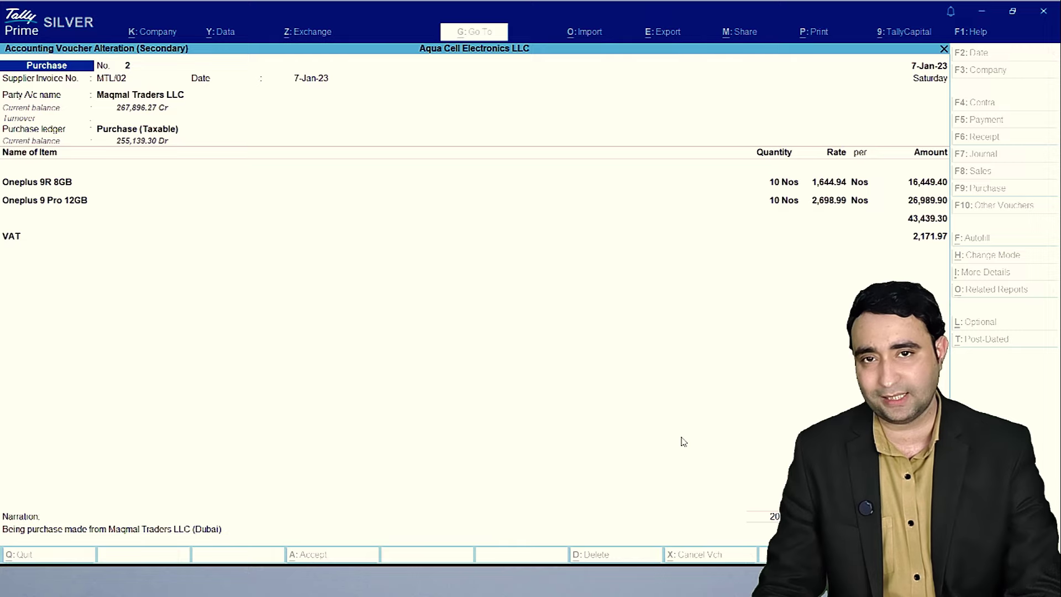
key(Return)
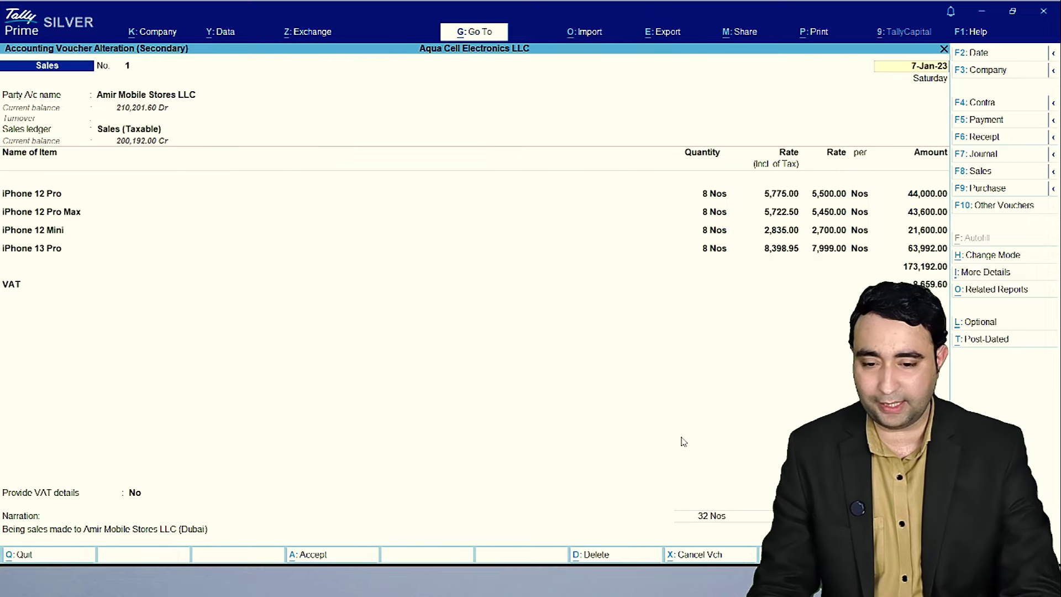
- Open the Amir Mobile Stores LLC party ledger from the 7-Jan-23 sales voucher, keeping its name and Sundry Debtors group
key(Return)
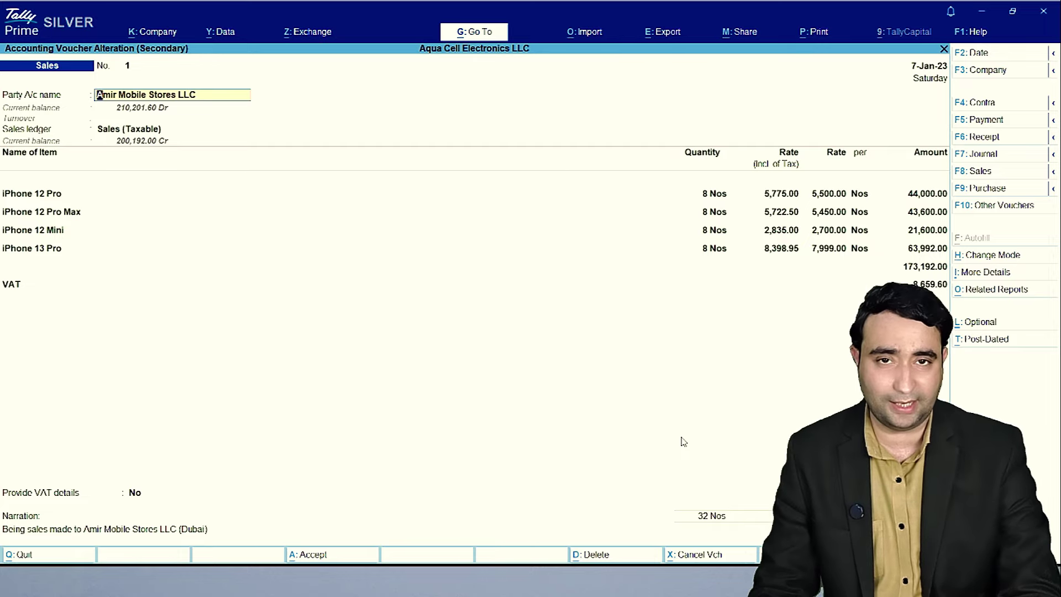
key(ctrl+Return)
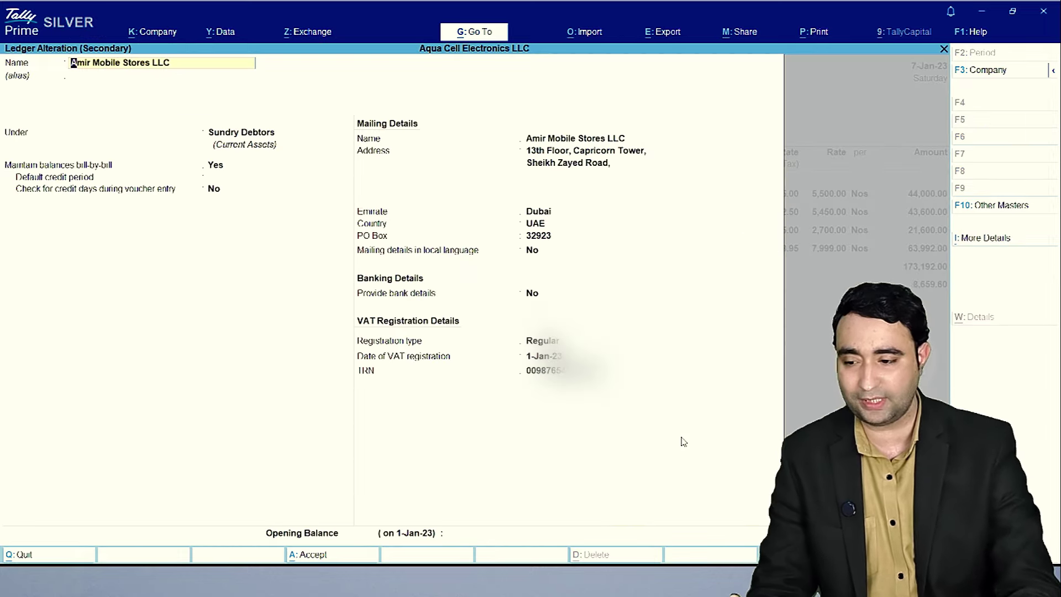
key(Return)
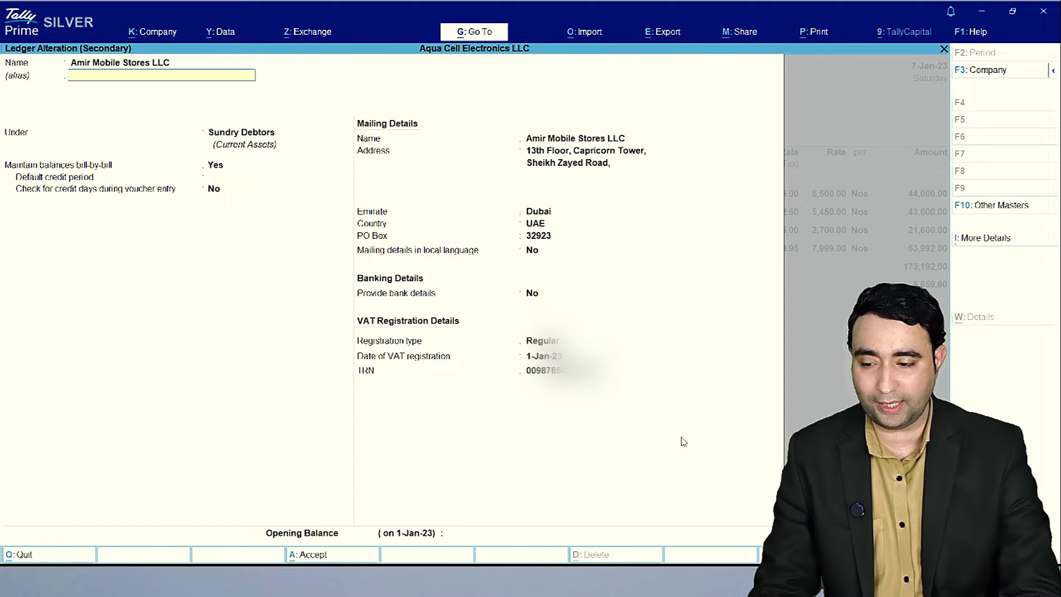
key(Return)
key(Return)
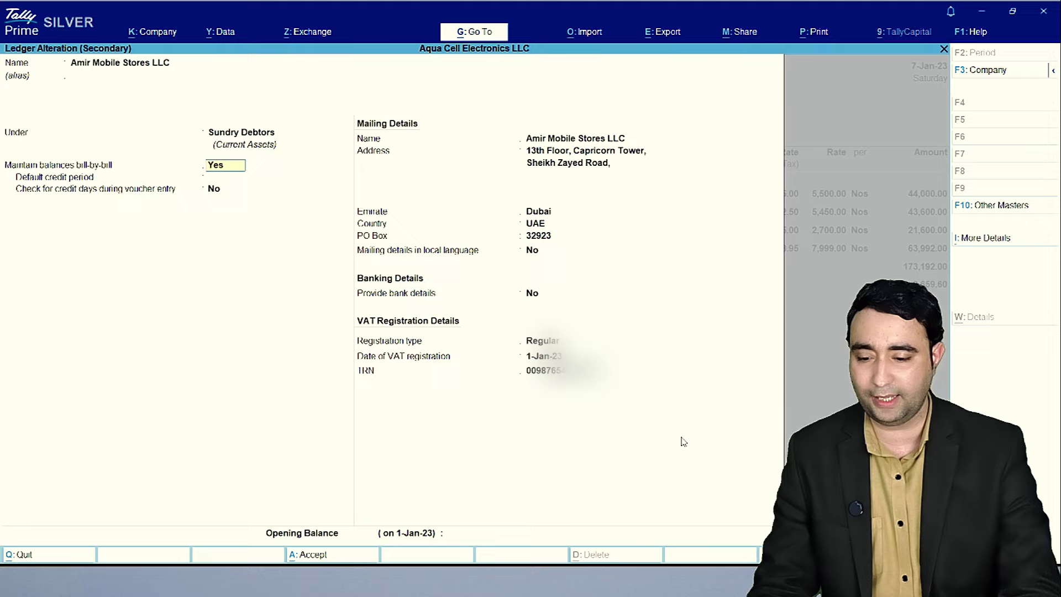
- Keep the bill-by-bill settings and mailing details of the Amir Mobile Stores LLC ledger
key(Return)
key(Return)
key(Return)
key(Return)
key(Return)
key(Return)
key(Return)
key(Return)
key(Return)
key(Return)
key(Return)
key(Return)
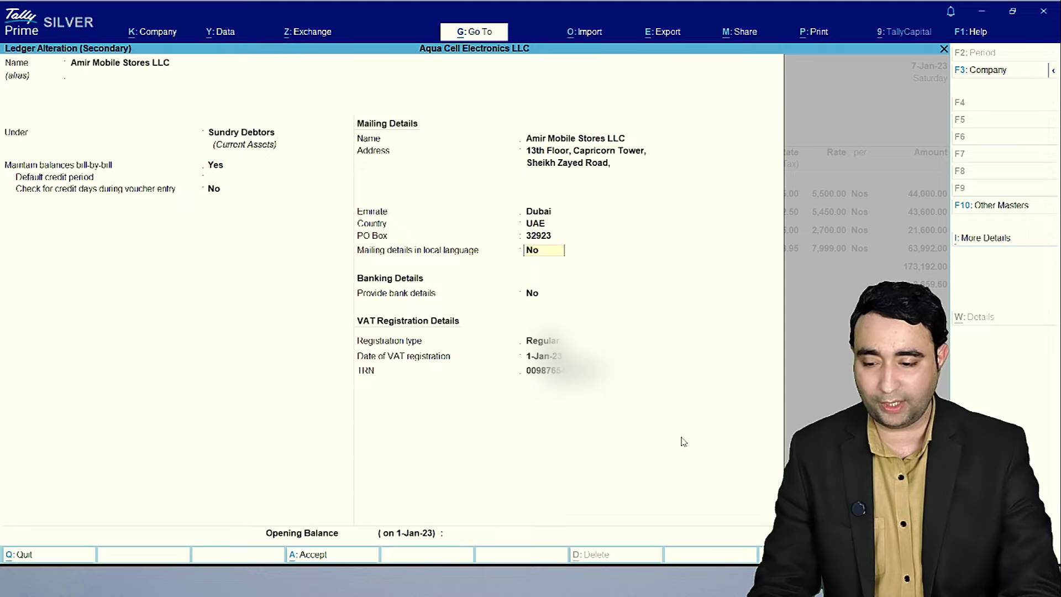
- Keep the banking and VAT registration details, and accept the Amir Mobile Stores LLC ledger
key(Return)
key(Return)
key(Return)
key(Return)
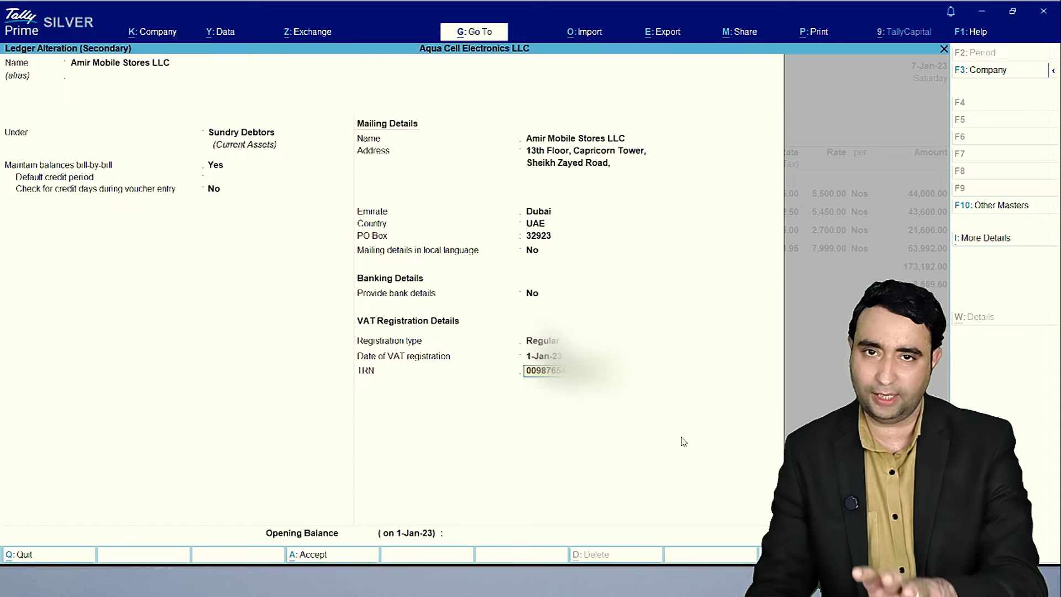
key(Return)
key(Return)
key(Return)
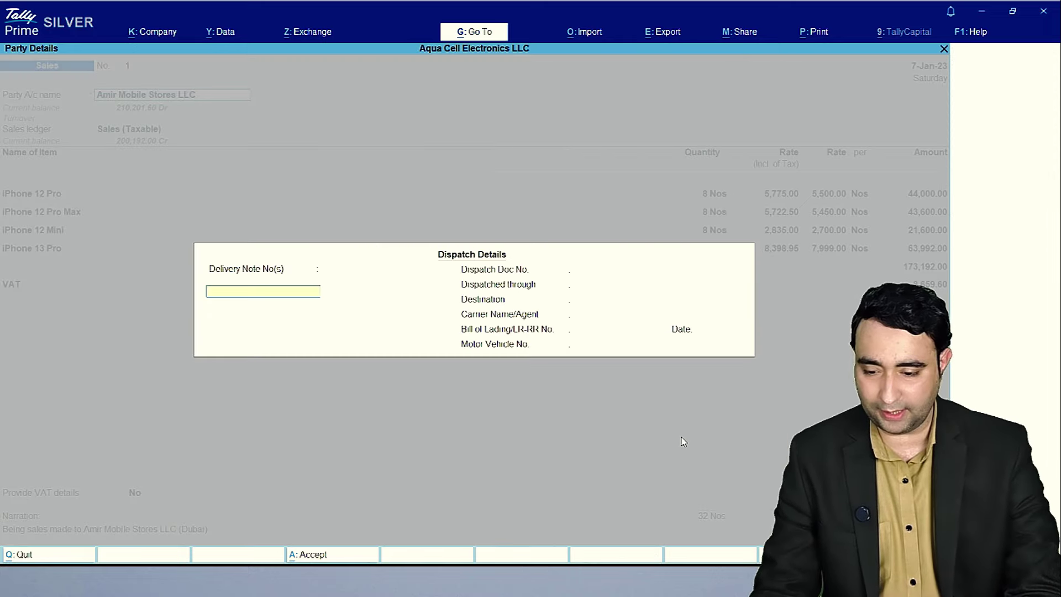
- Leave the dispatch details blank and keep the Amir Mobile Stores LLC party details in the sales voucher
key(Return)
key(Return)
key(Return)
key(Return)
key(Return)
key(Return)
key(Return)
key(Return)
key(Return)
key(Return)
key(Return)
key(Return)
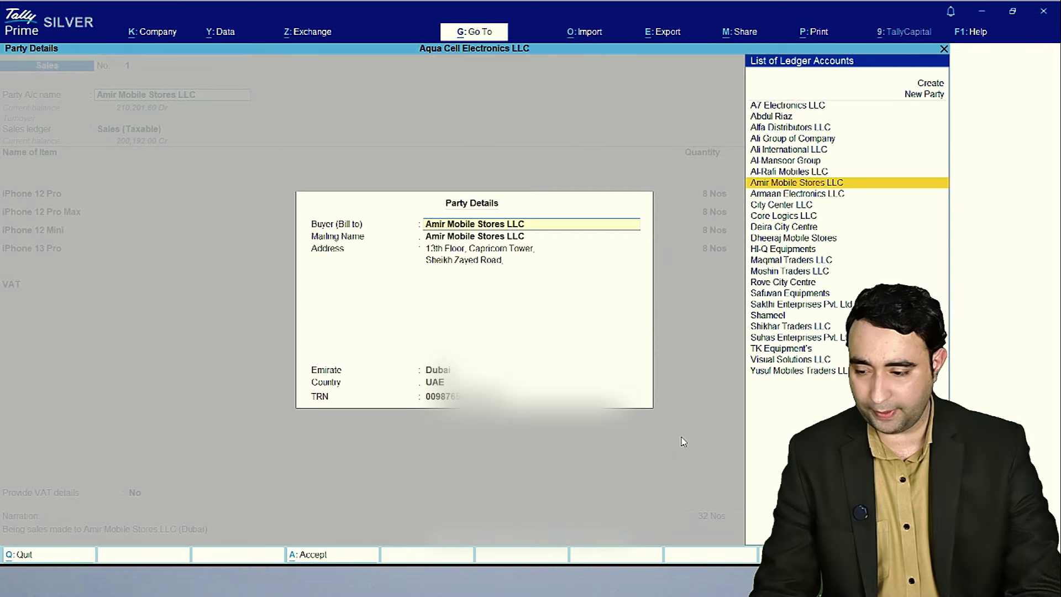
key(Return)
key(Return)
key(Return)
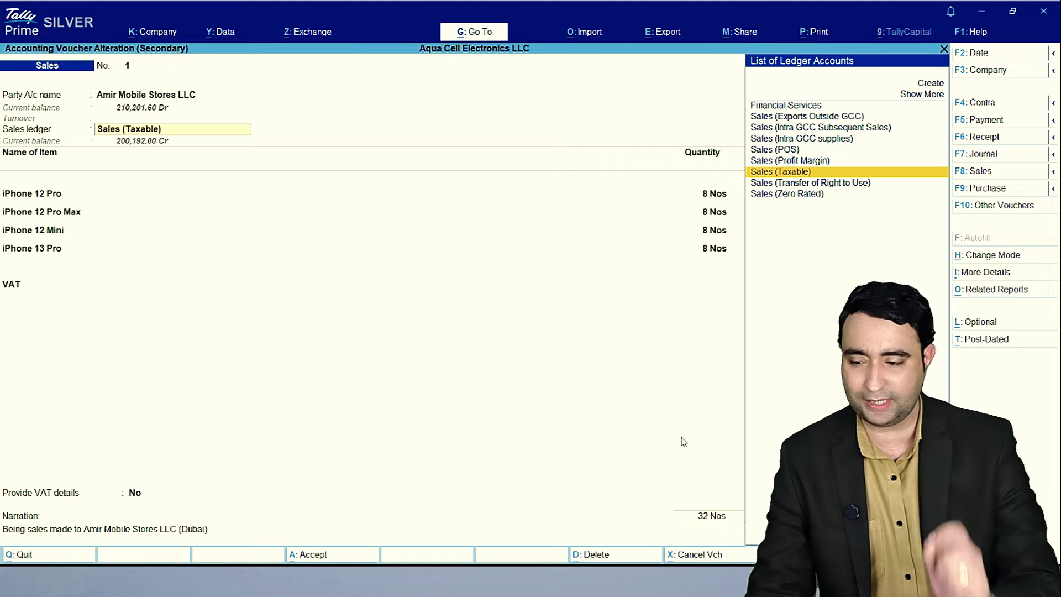
- Keep Sales (Taxable) as the voucher's sales ledger and open that ledger, keeping its name and Sales Accounts group
key(Return)
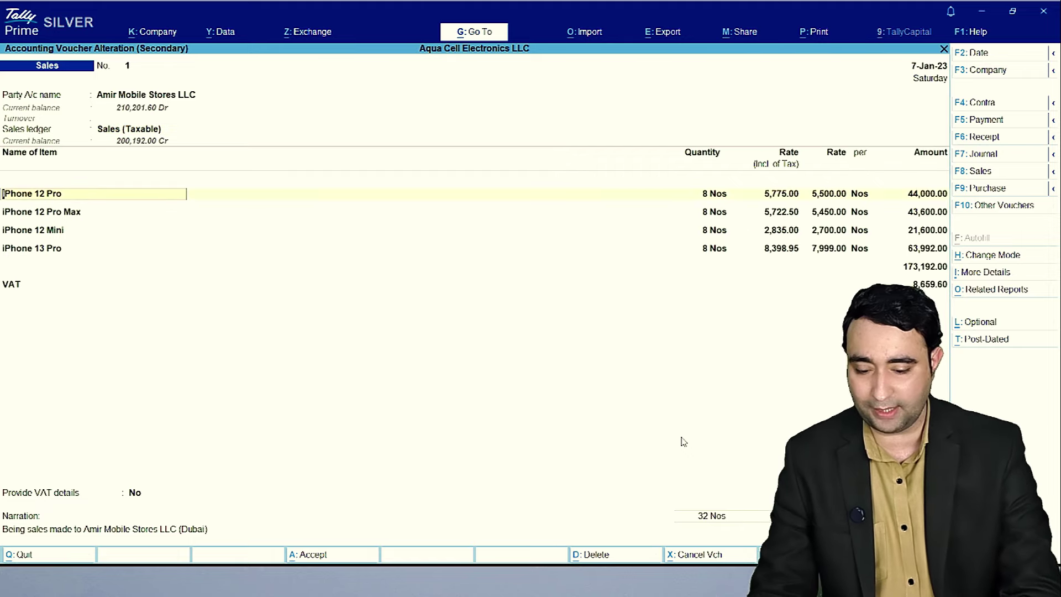
key(BackSpace)
key(ctrl+Return)
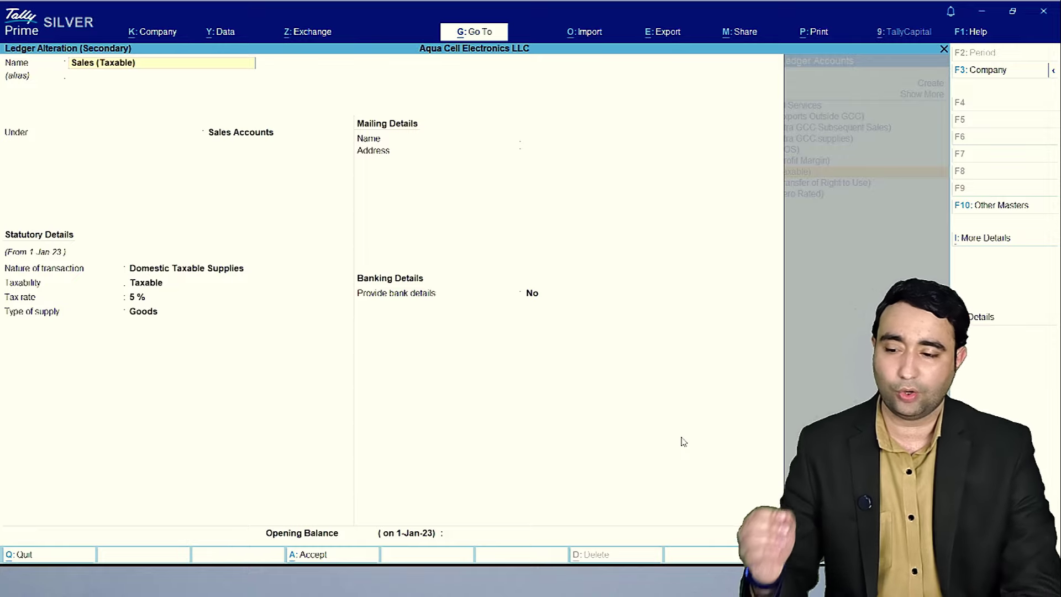
key(Return)
key(Return)
key(Return)
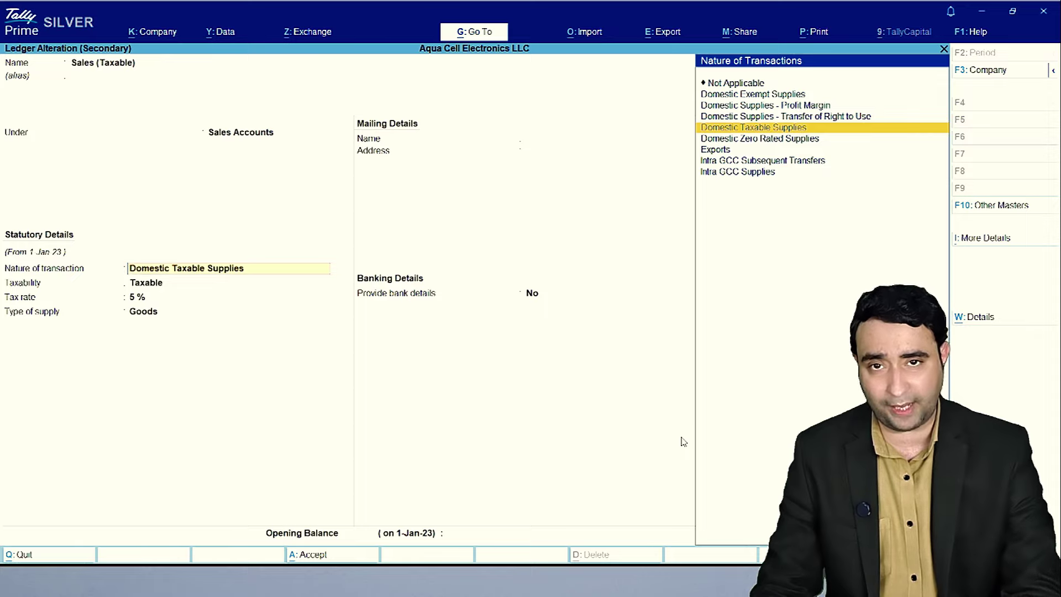
- Keep the nature of transaction as Domestic Taxable Supplies, tax rate 5 % and supply type Goods, and accept the Sales (Taxable) ledger
key(Return)
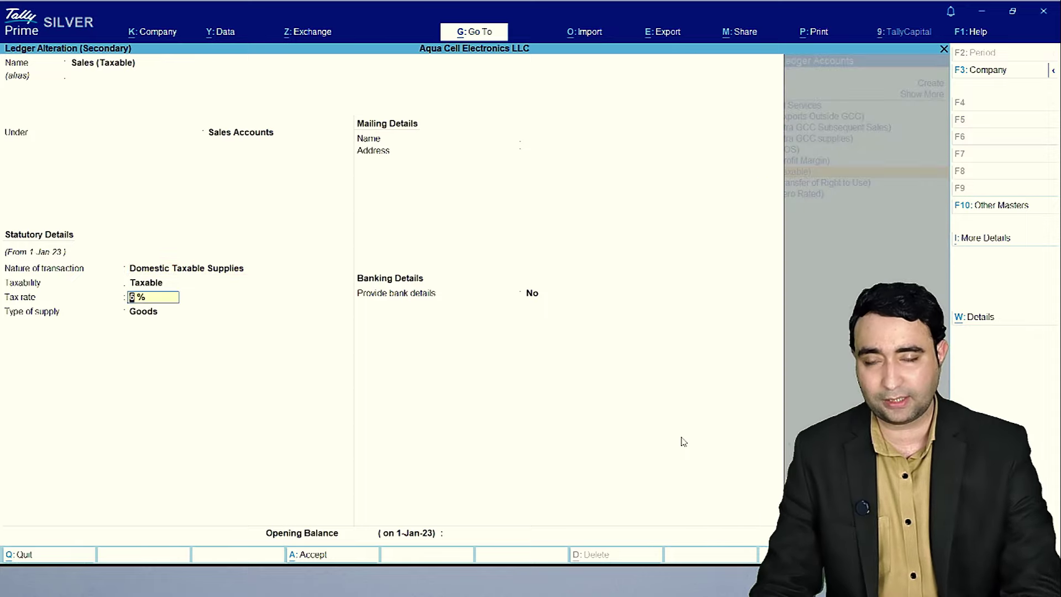
key(Return)
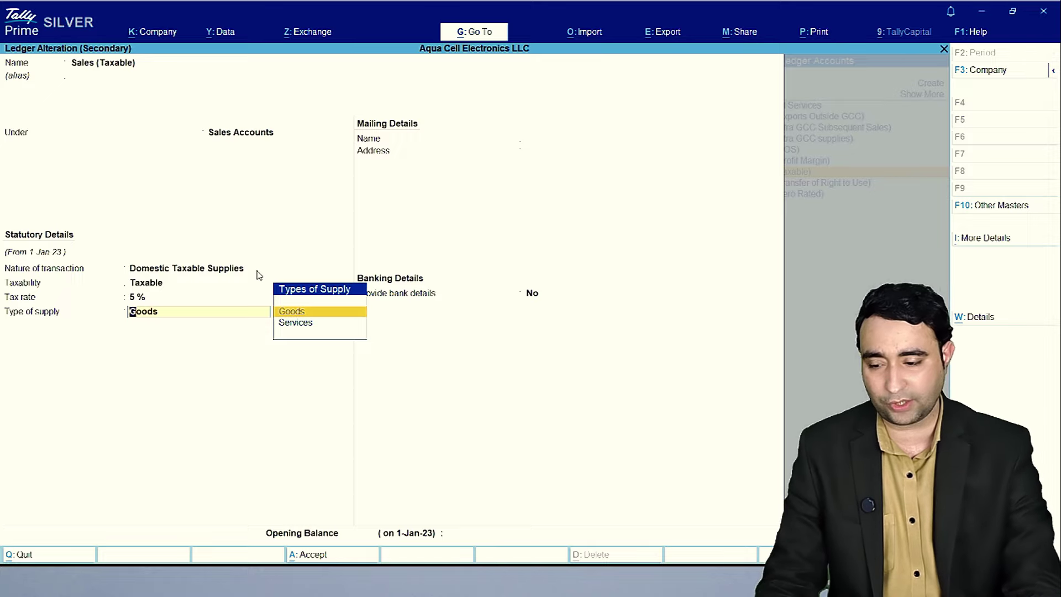
key(Return)
key(Return)
key(Return)
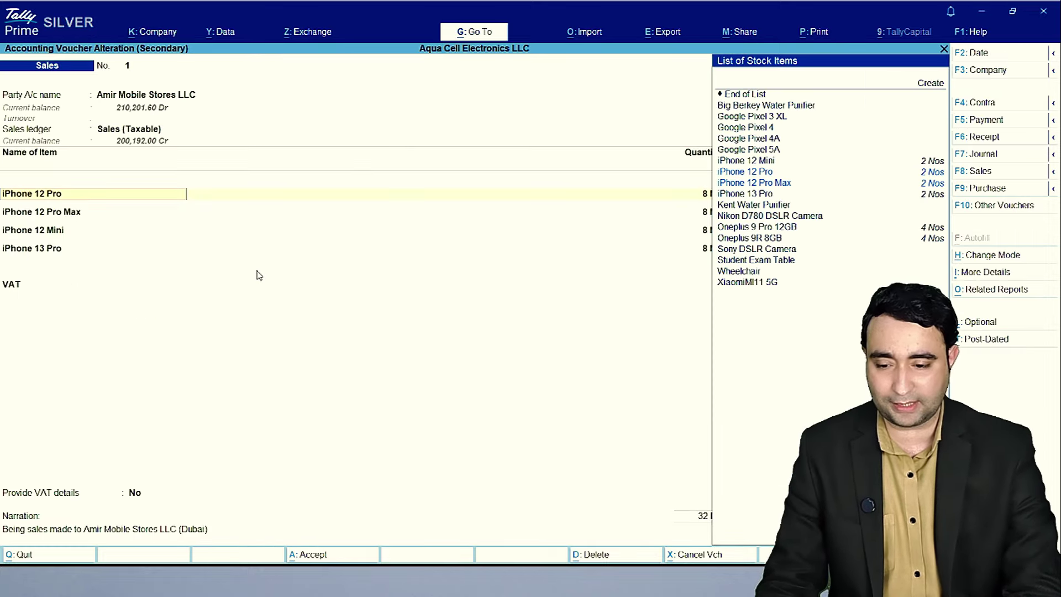
- Keep the item, quantity and rates of the iPhone 12 Pro line in the sales voucher
key(Return)
key(Return)
key(Return)
key(Return)
key(Return)
key(Return)
key(Return)
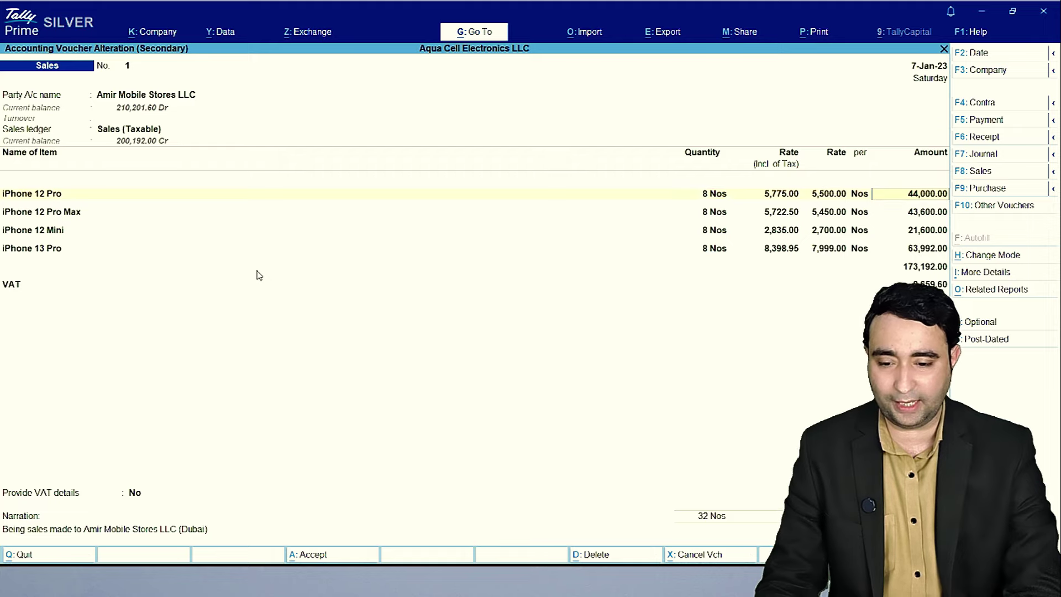
- Keep the iPhone 12 Pro Max, iPhone 12 Mini and iPhone 13 Pro lines of the sales voucher as entered
key(Return)
key(Return)
key(Return)
key(Return)
key(Return)
key(Return)
key(Return)
key(Return)
key(Return)
key(Return)
key(Return)
key(Return)
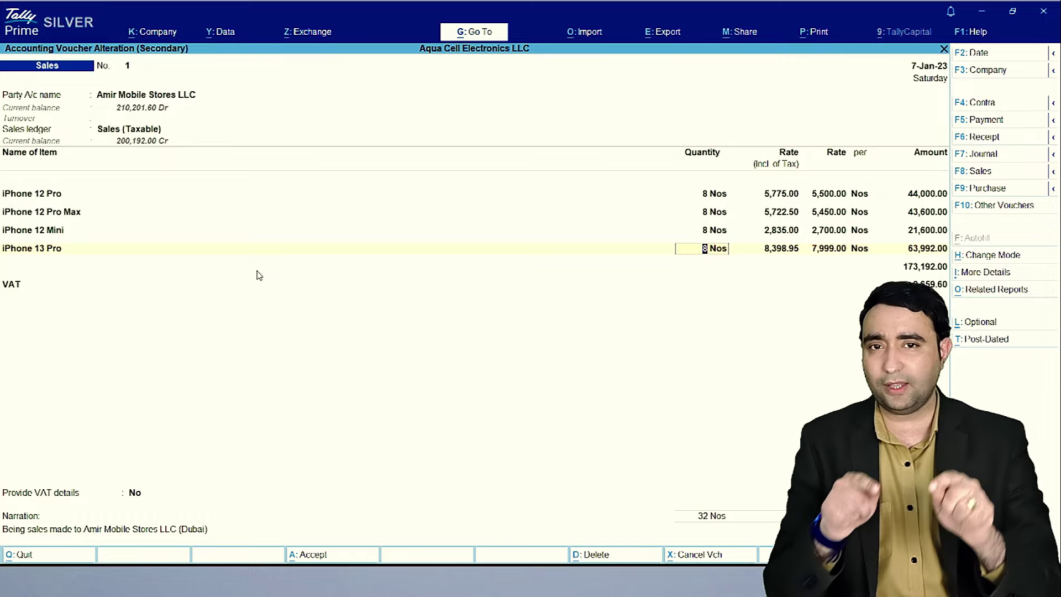
key(Return)
key(Return)
key(Return)
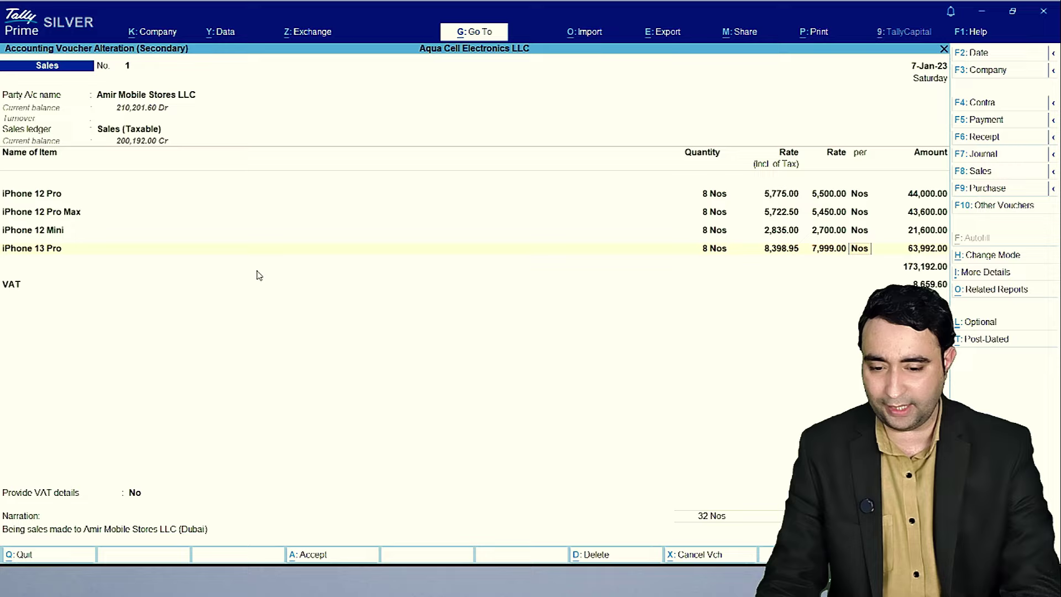
key(Return)
key(Return)
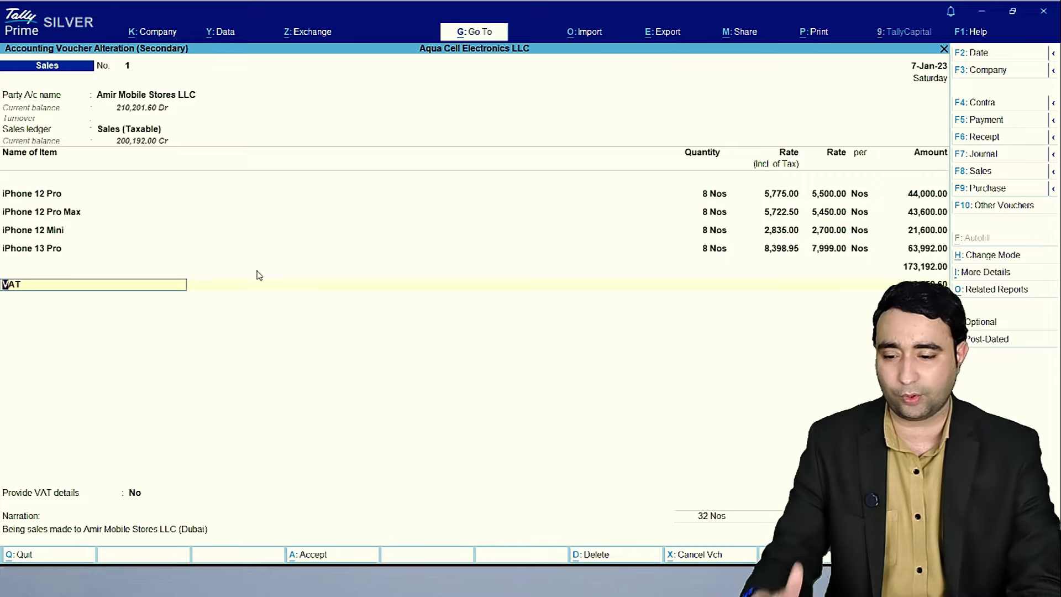
- Keep the VAT ledger line and examine the voucher's VAT tax analysis by item
key(Return)
key(ctrl+o)
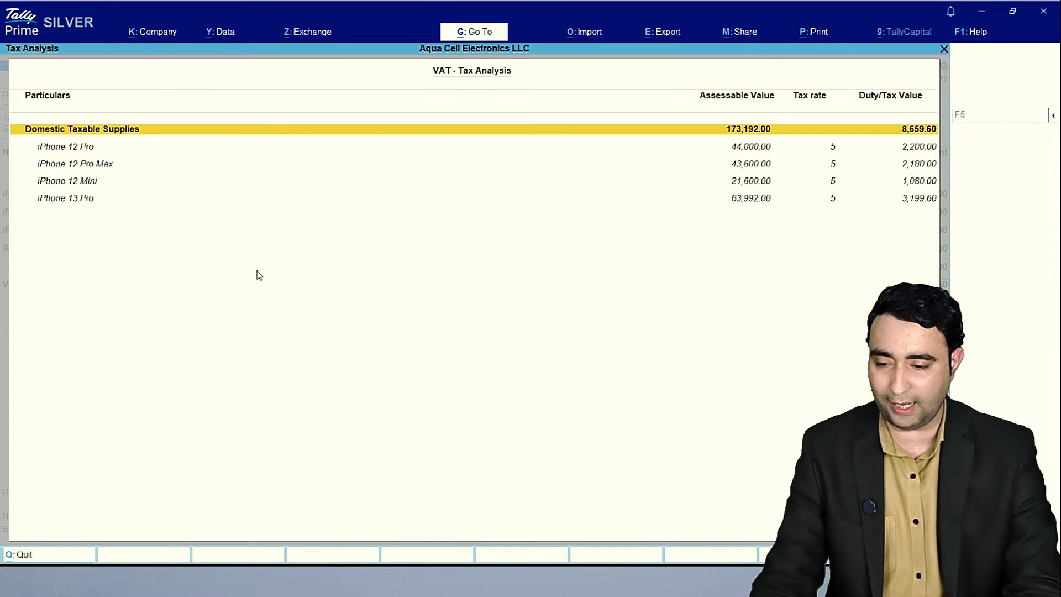
key(Escape)
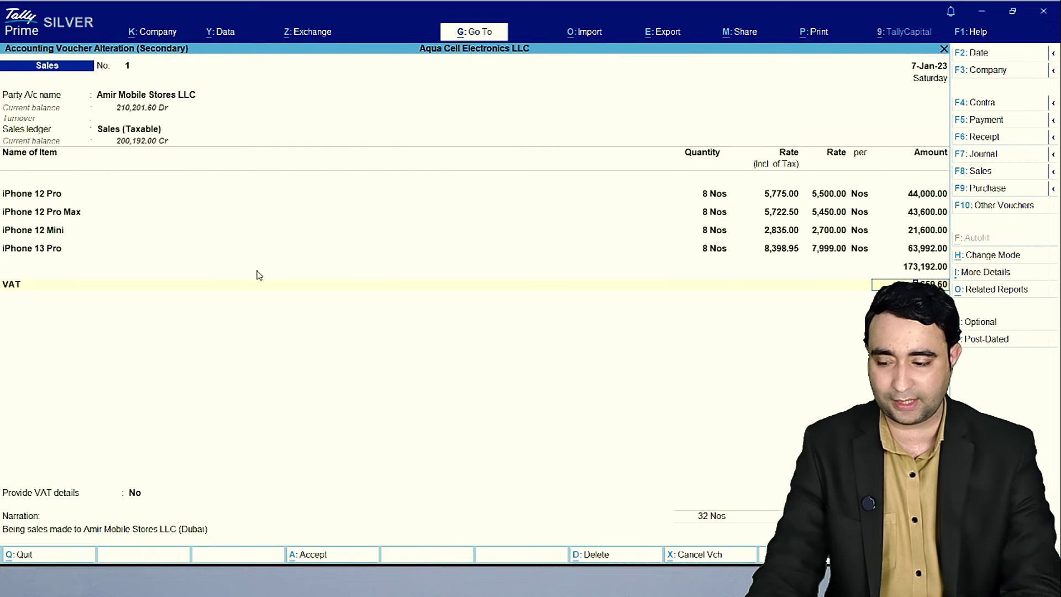
- Keep the VAT amount, leave Provide VAT details at No, and accept the sales voucher with its existing narration
key(Return)
key(Return)
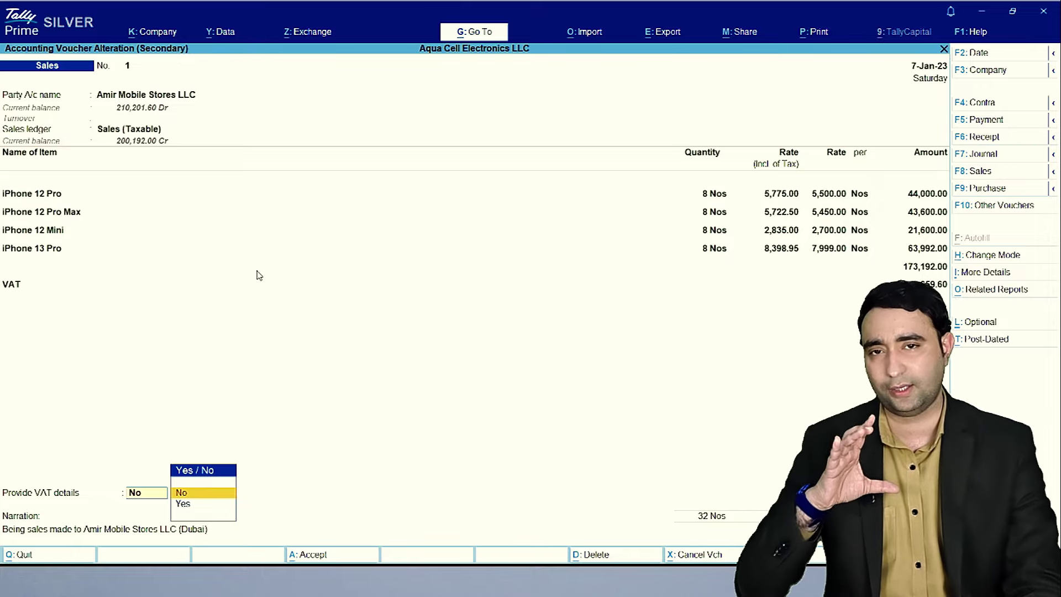
key(Return)
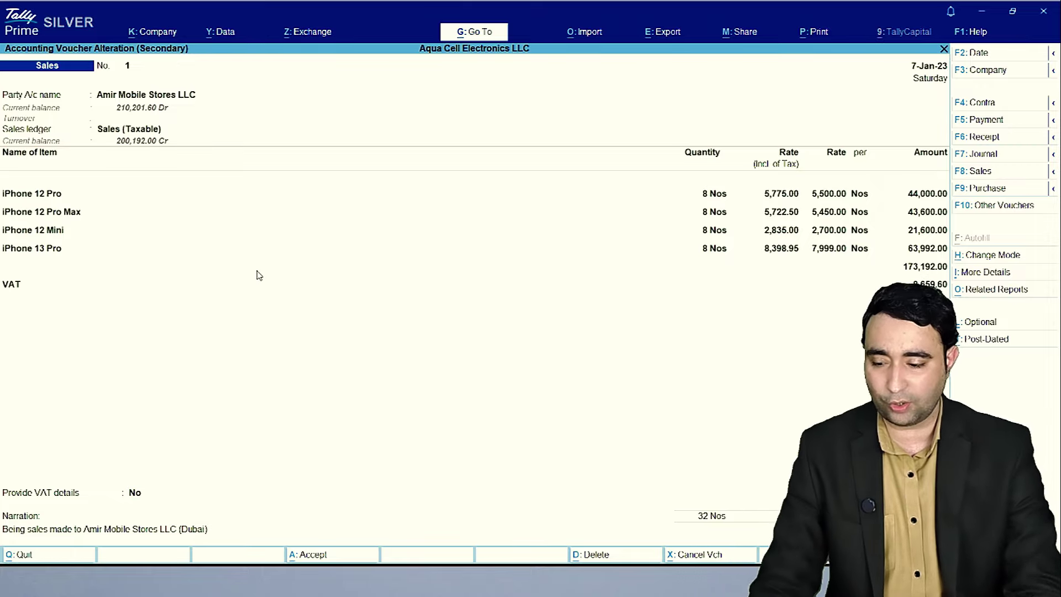
key(Return)
key(Return)
key(Return)
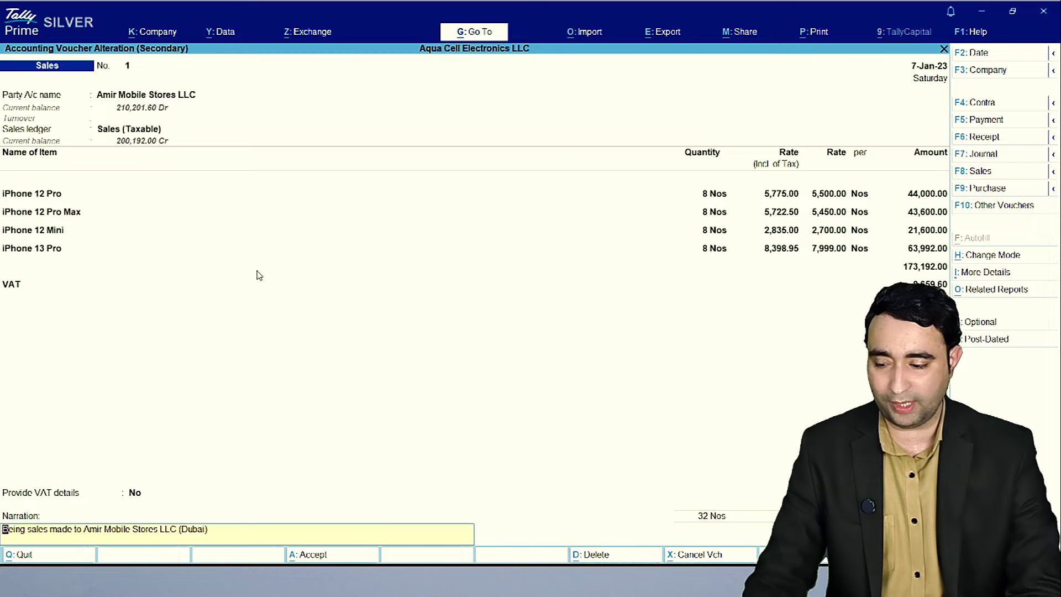
key(Return)
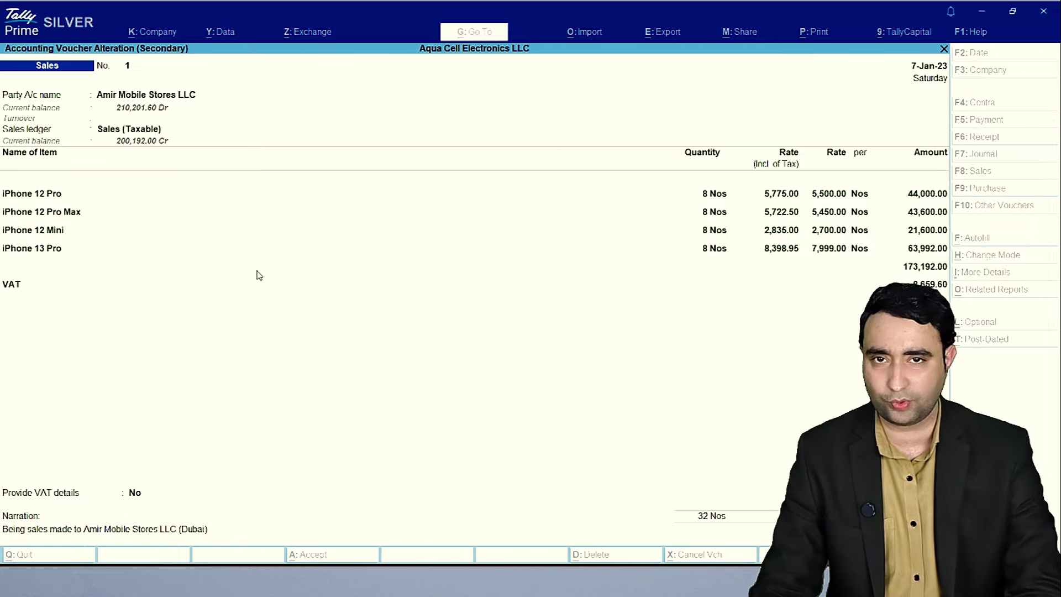
- Leave the Day Book and open the VAT 201 return
key(Down)
key(Down)
key(Down)
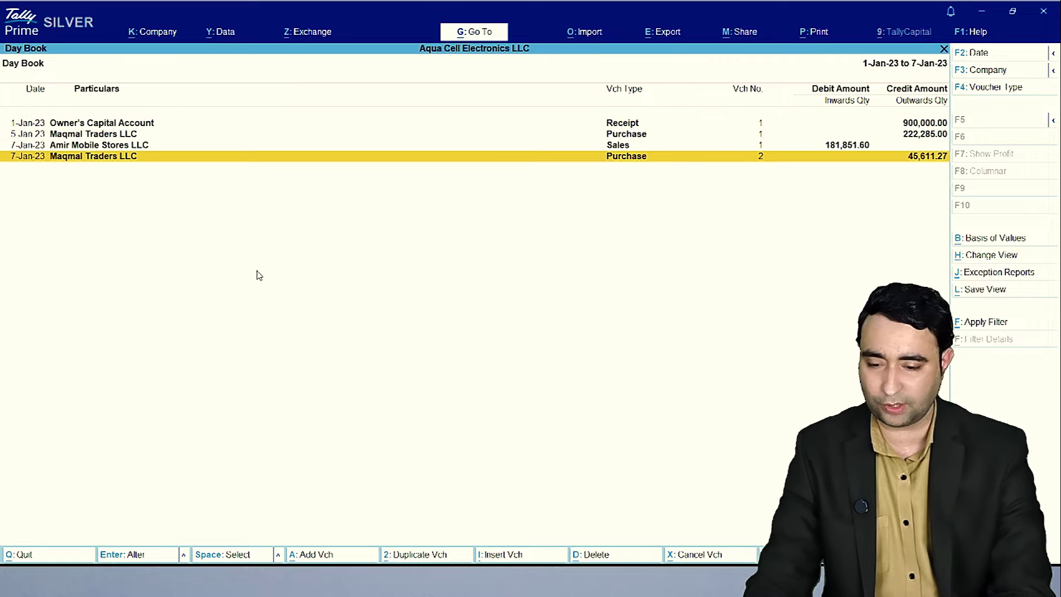
key(Escape)
key(d)
key(v)
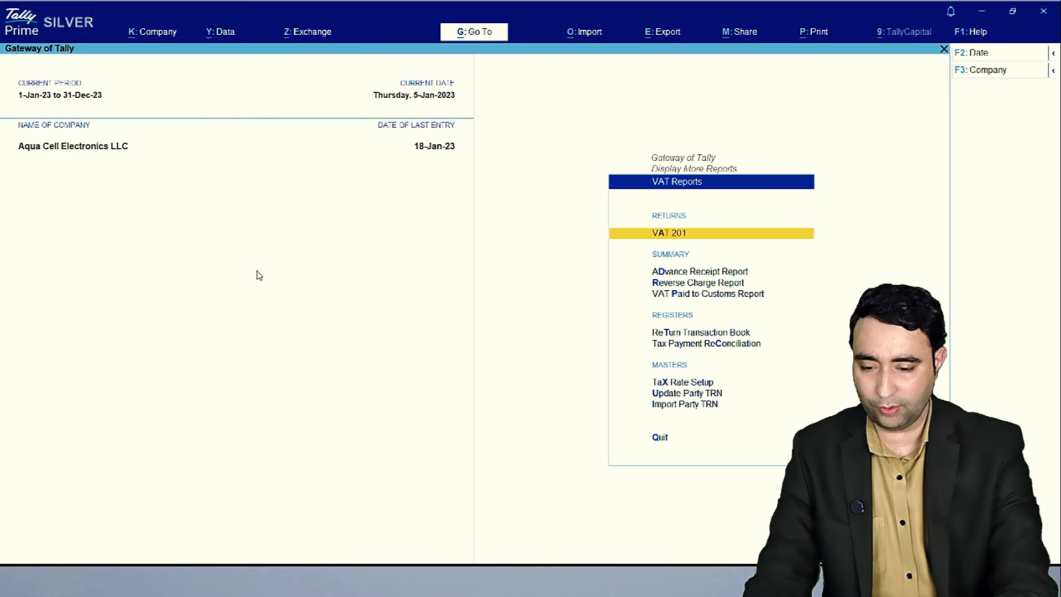
key(Return)
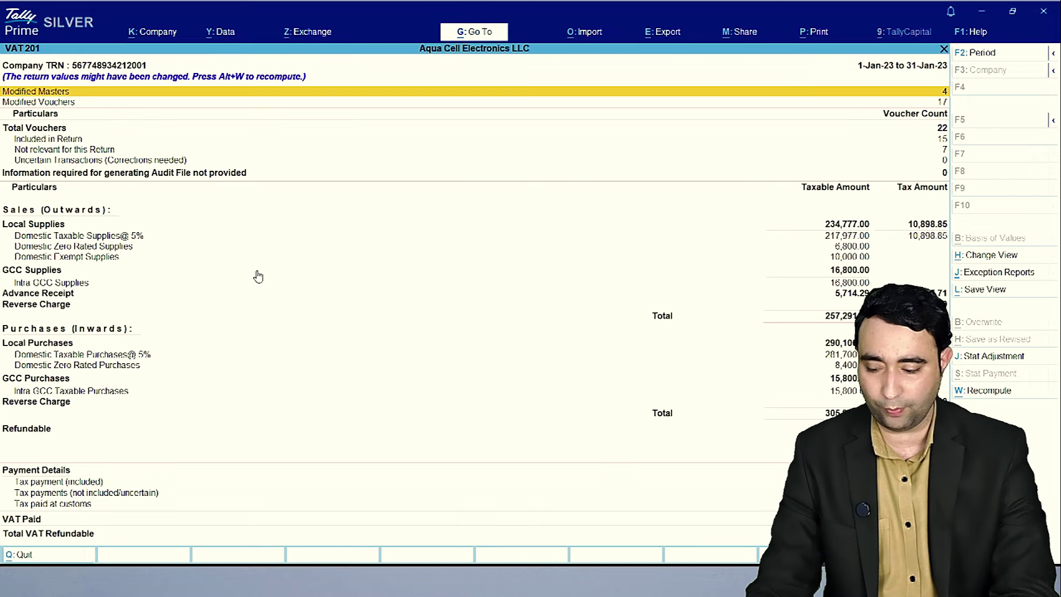
- Set the VAT 201 return period from 1-Jan-23 to 7-Jan-23
key(F2)
key(Return)
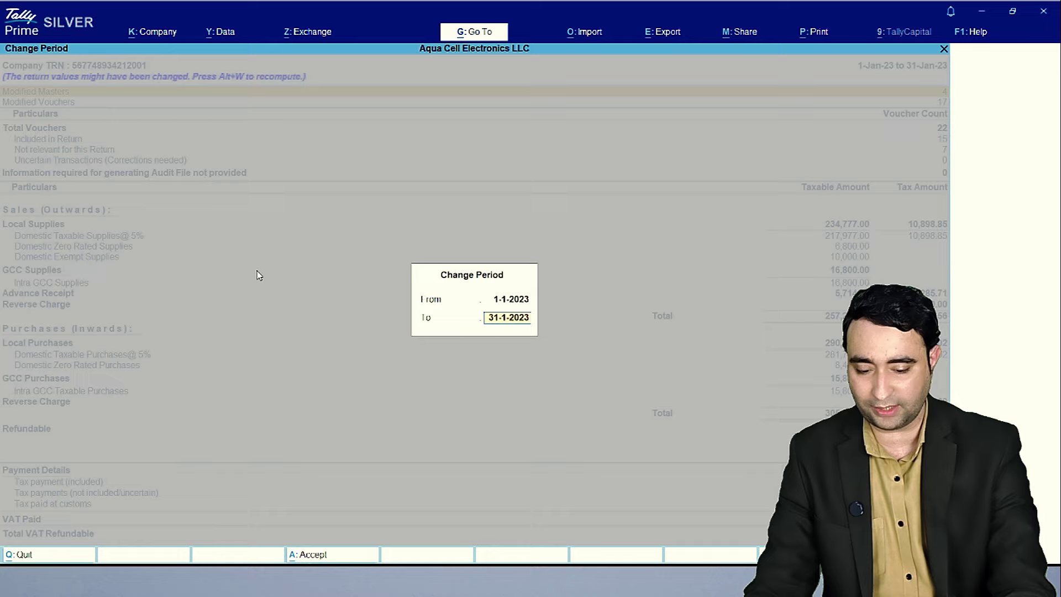
text(7-1)
key(Return)
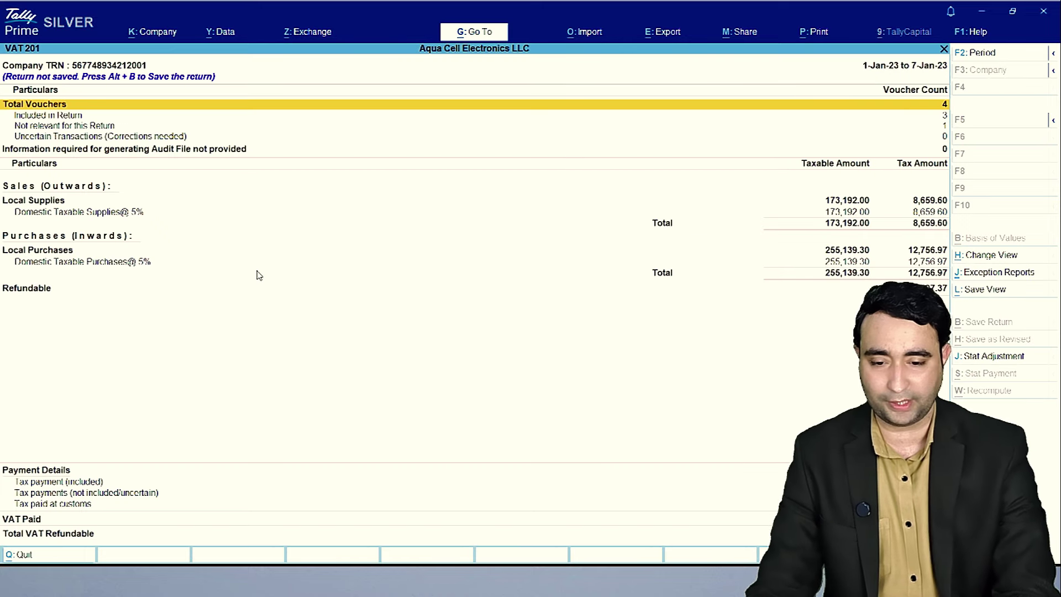
- Examine the VAT 201 voucher counts, audit file information and the sales section
key(Down)
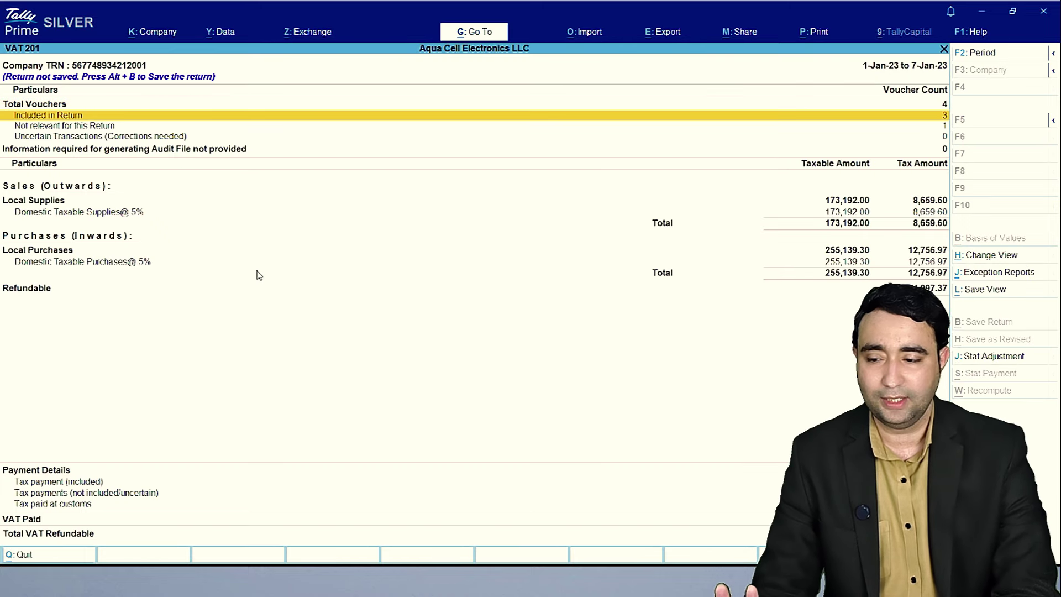
key(Down)
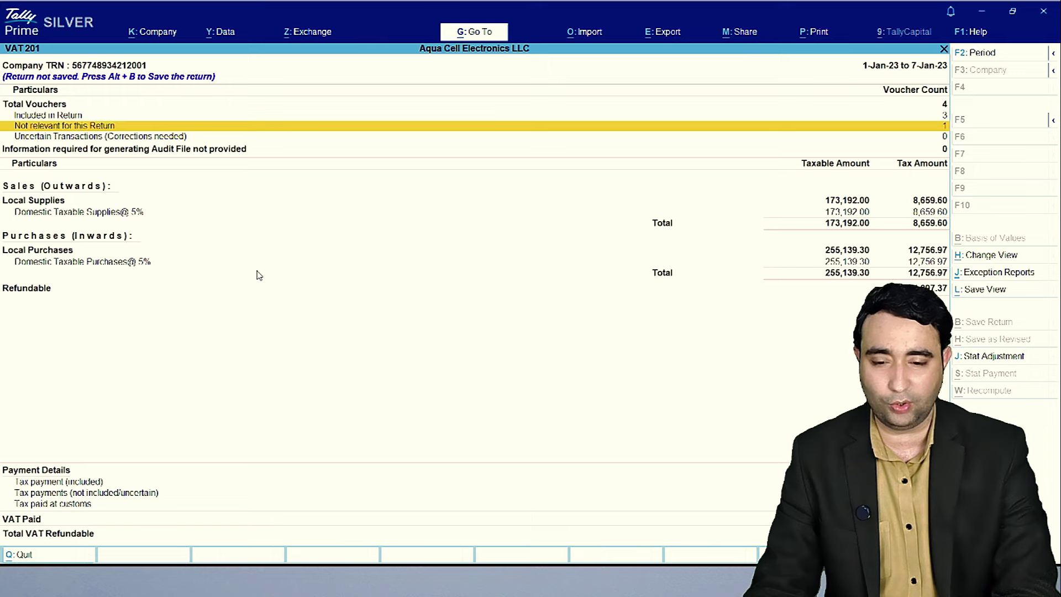
key(Down)
key(Down)
key(Down)
key(Down)
key(Down)
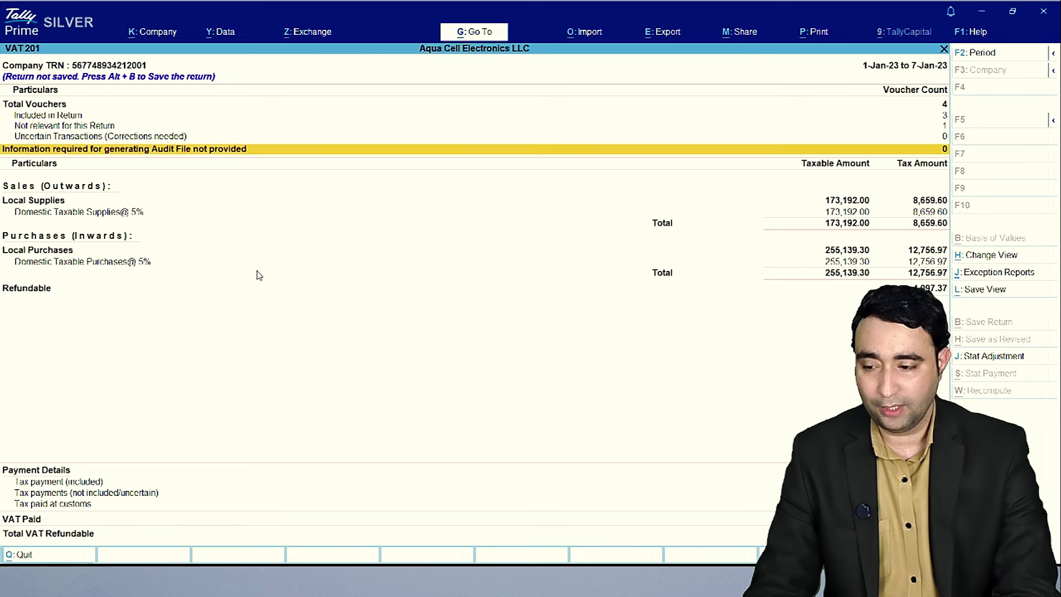
key(Down)
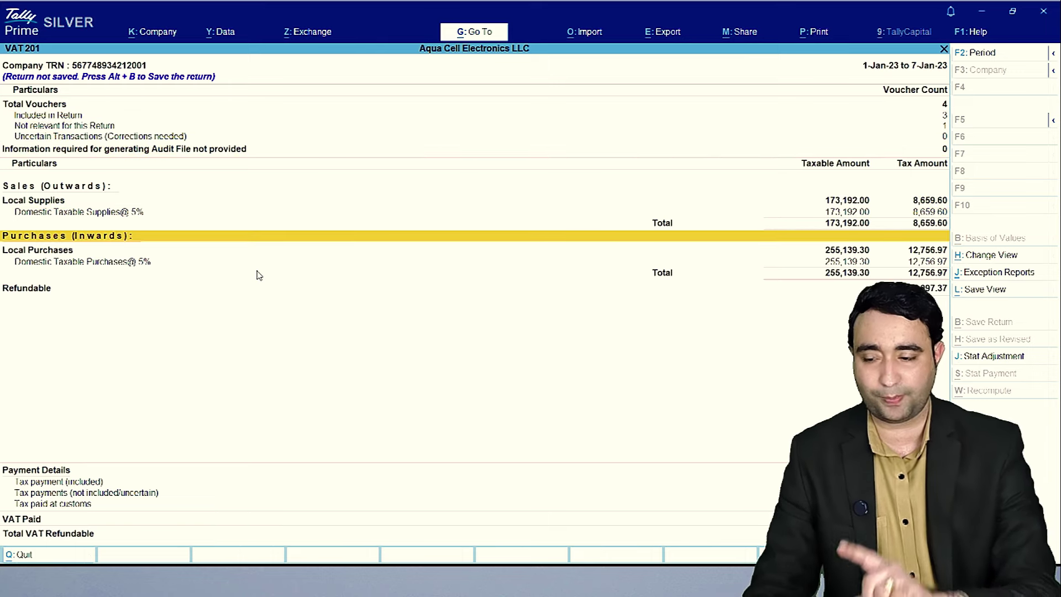
- View the item-wise voucher register behind Domestic Taxable Purchases @ 5% and return to the VAT 201 summary
key(Down)
key(Down)
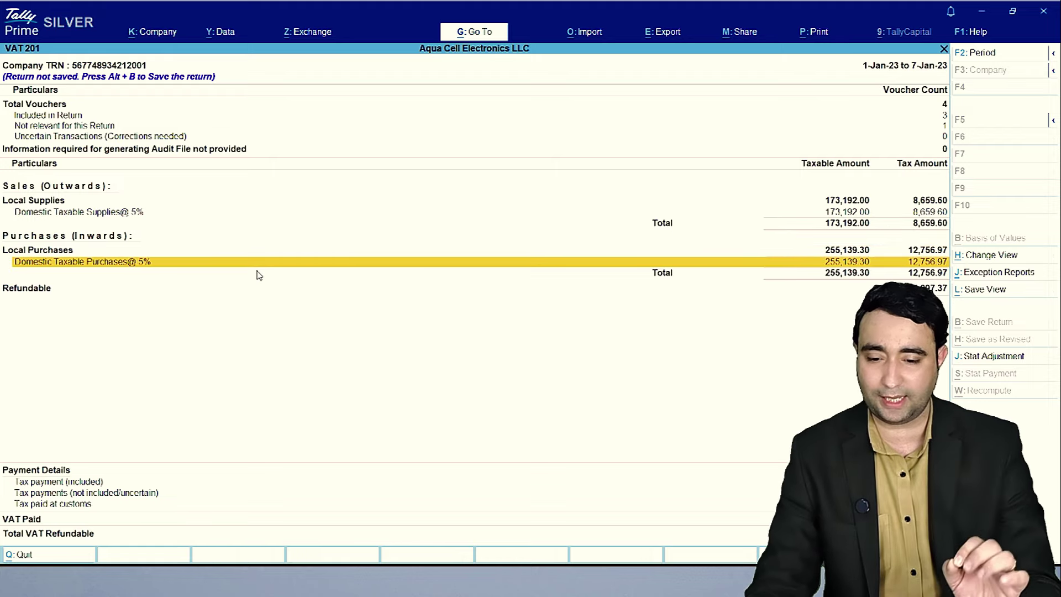
key(Return)
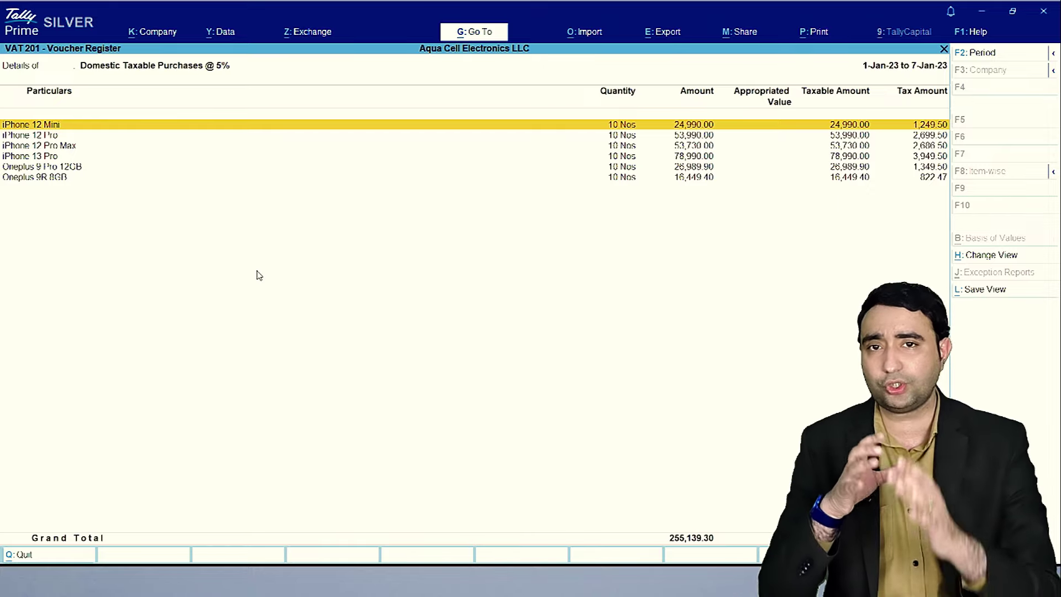
key(Down)
key(Down)
key(Down)
key(Down)
key(Down)
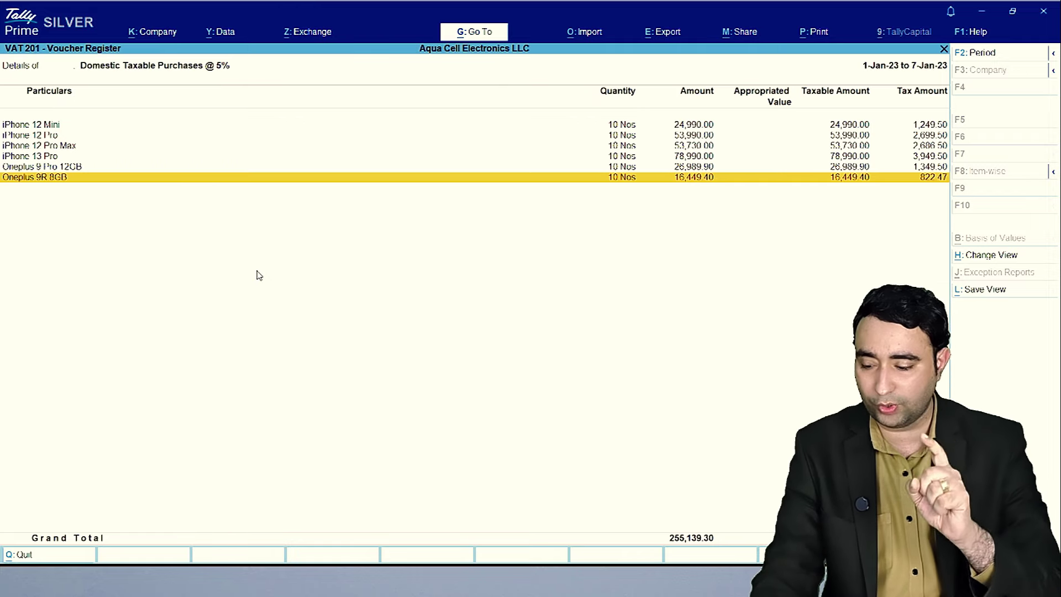
key(Escape)
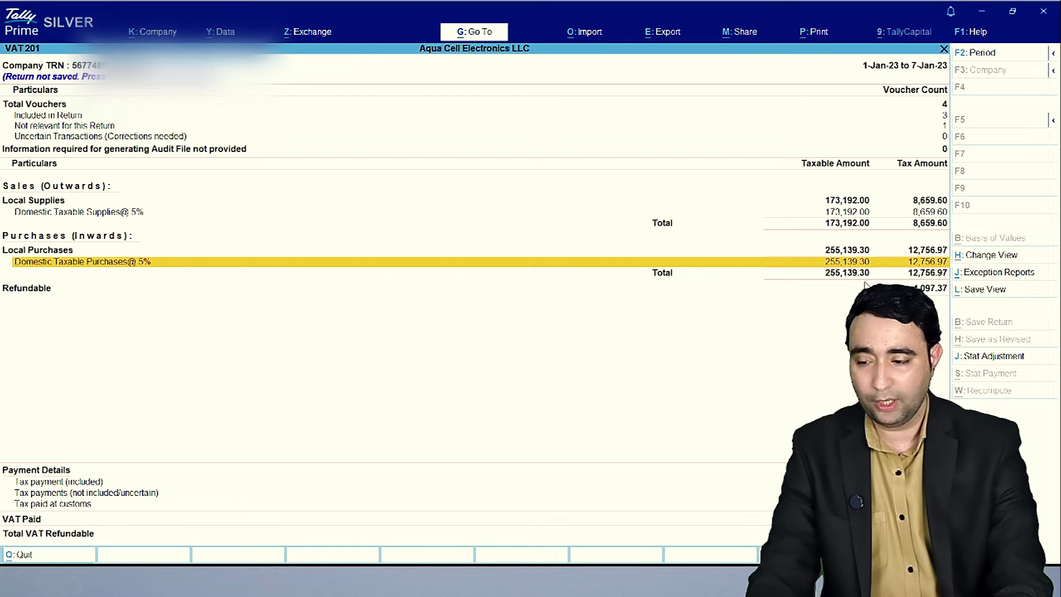
- View the item-wise voucher register behind Domestic Taxable Supplies @ 5% and return to the VAT 201 summary
key(Up)
key(Up)
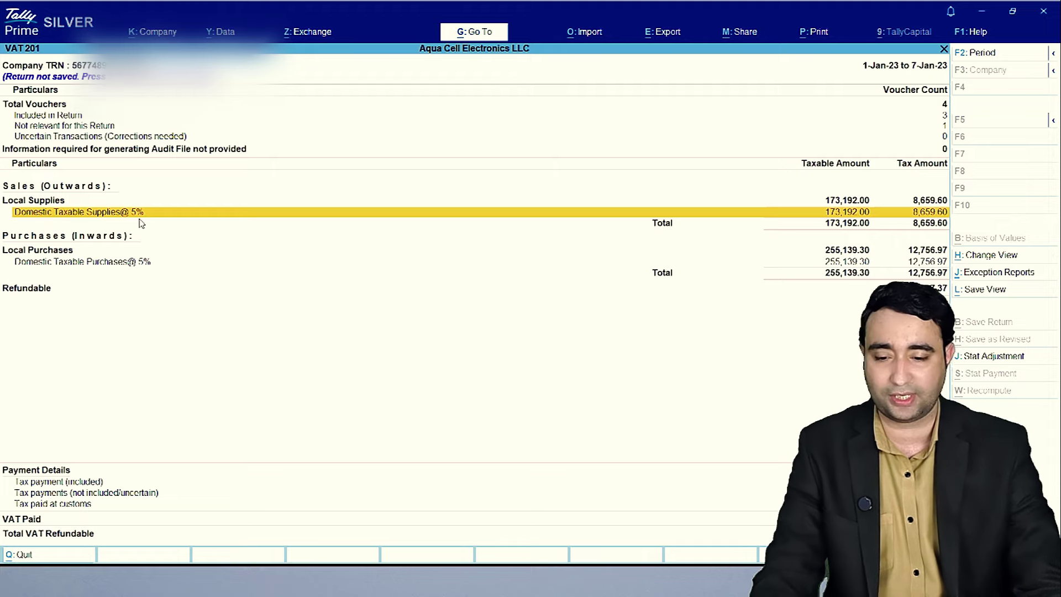
key(Return)
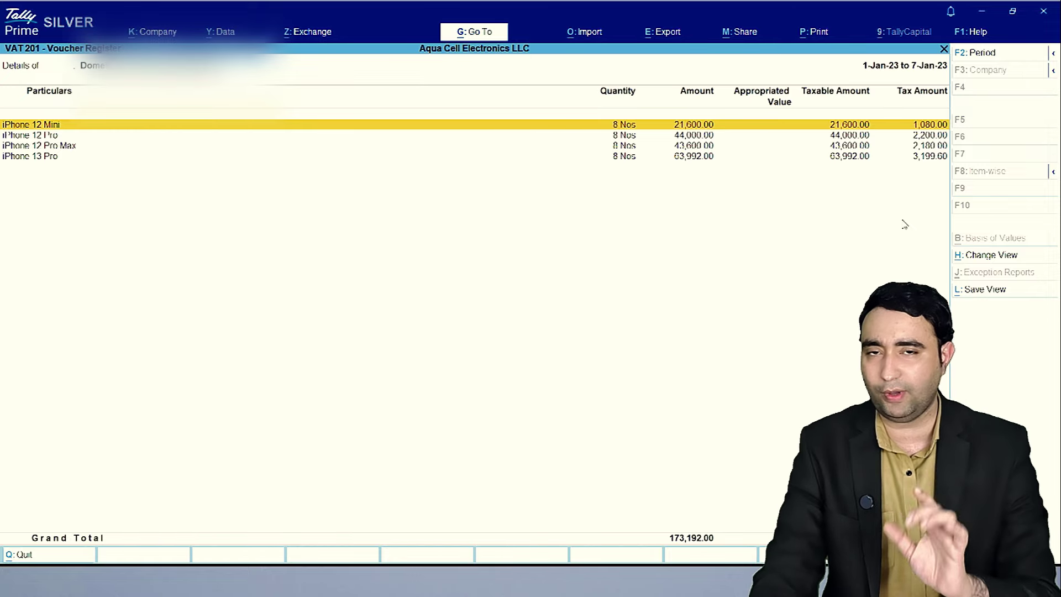
key(Escape)
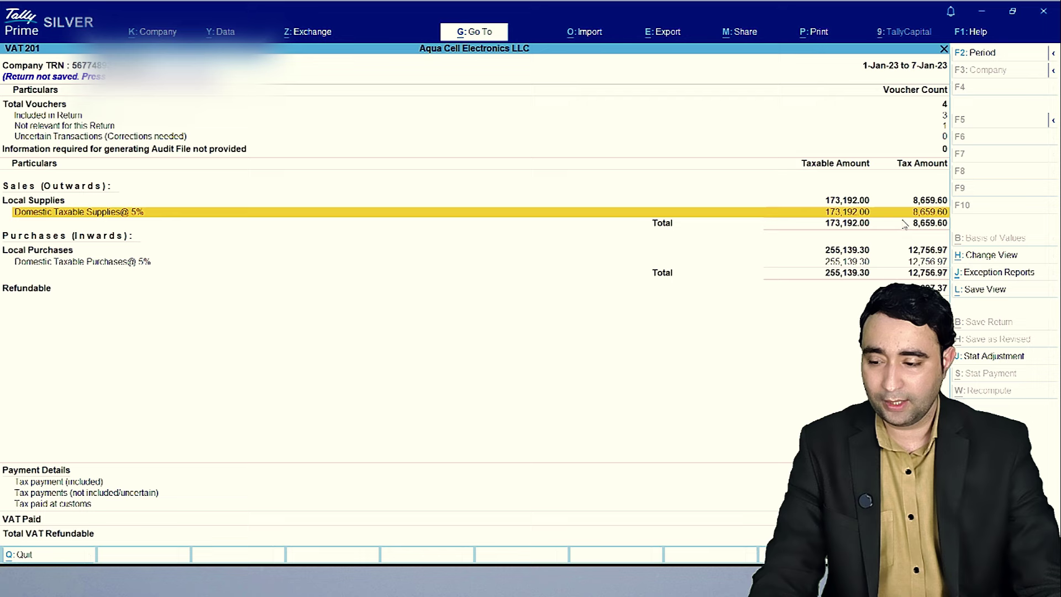
- Compare the tax amounts of Domestic Taxable Purchases and Domestic Taxable Supplies with the refundable VAT
key(Down)
key(Down)
key(Down)
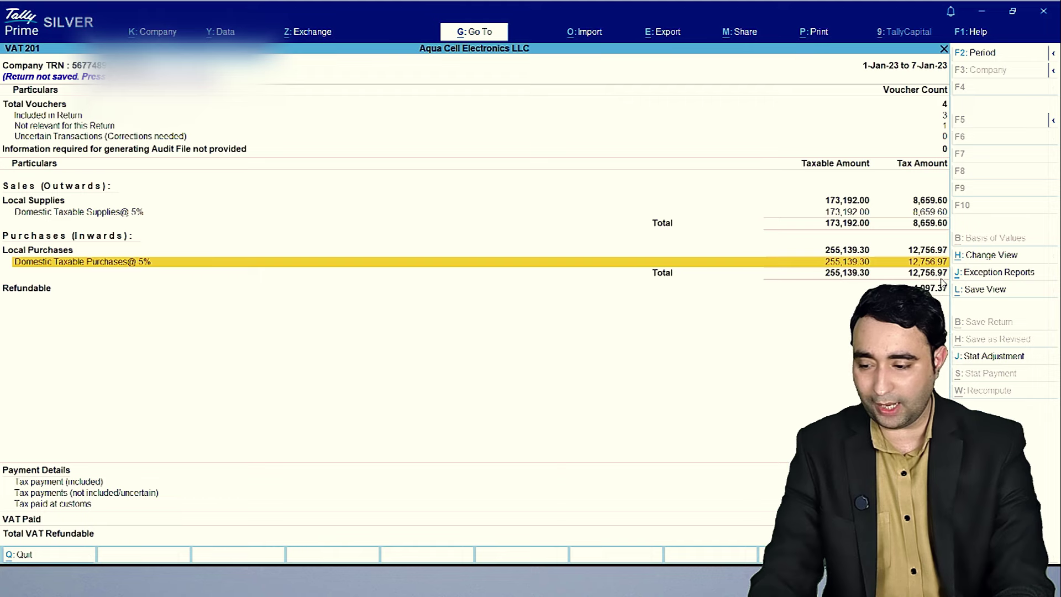
key(Up)
key(Up)
key(Up)
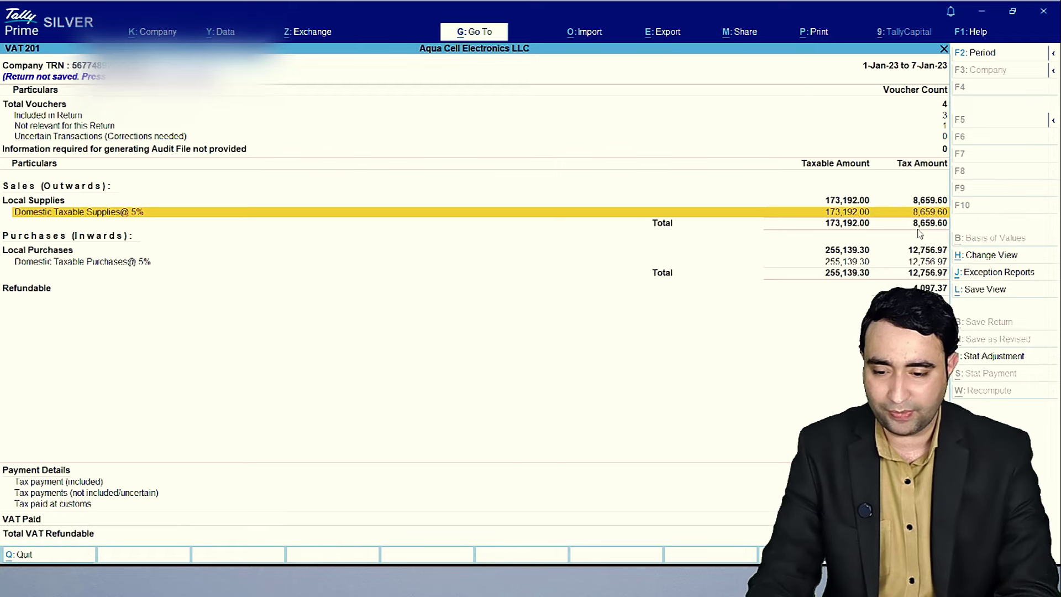
- Leave the VAT 201 return and open sales voucher No. 2 of 9-Jan-23 from the Day Book
key(Escape)
key(Escape)
key(Escape)
key(Escape)
key(Escape)
key(d)
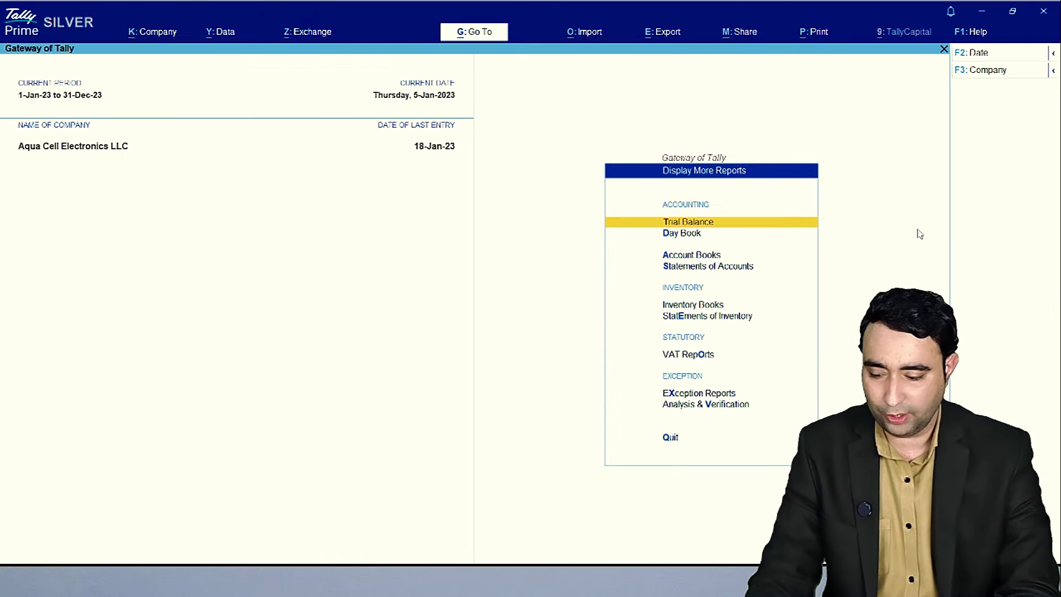
key(d)
key(Return)
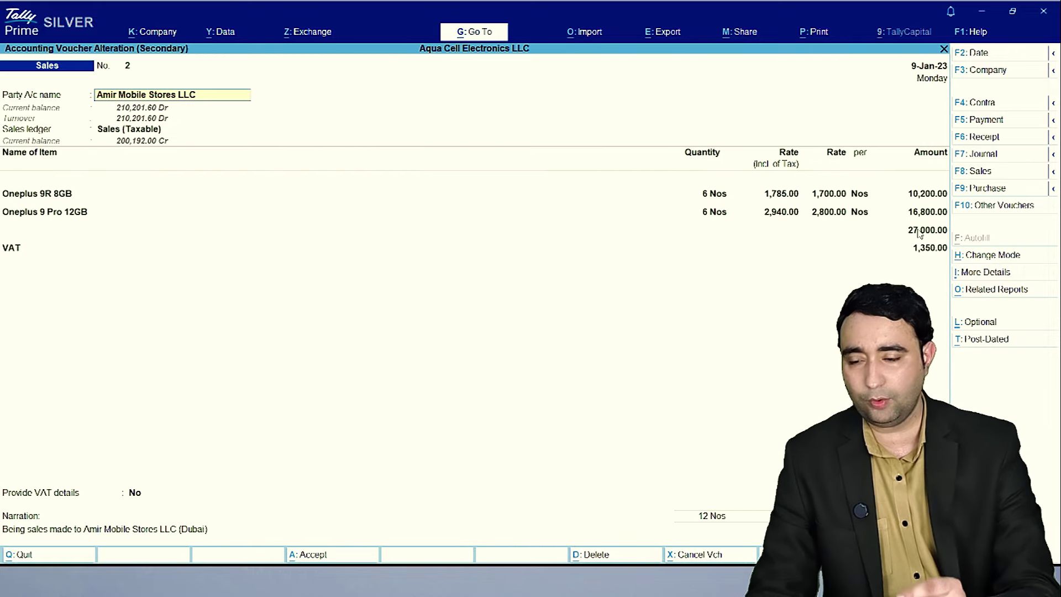
- View the Amir Mobile Stores LLC ledger and go through the voucher's party and dispatch details without editing them
key(ctrl+Return)
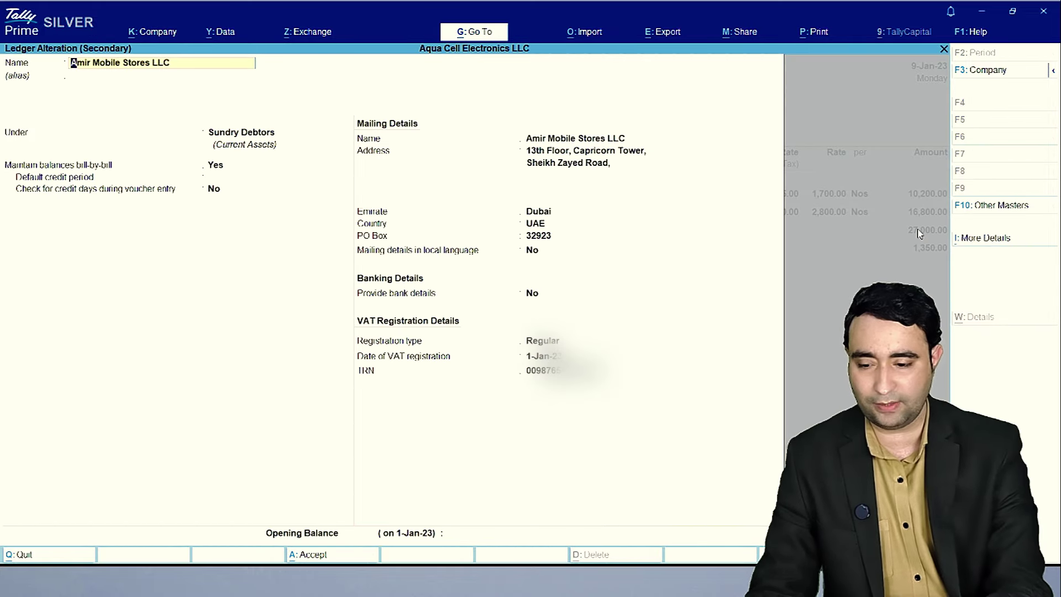
key(Escape)
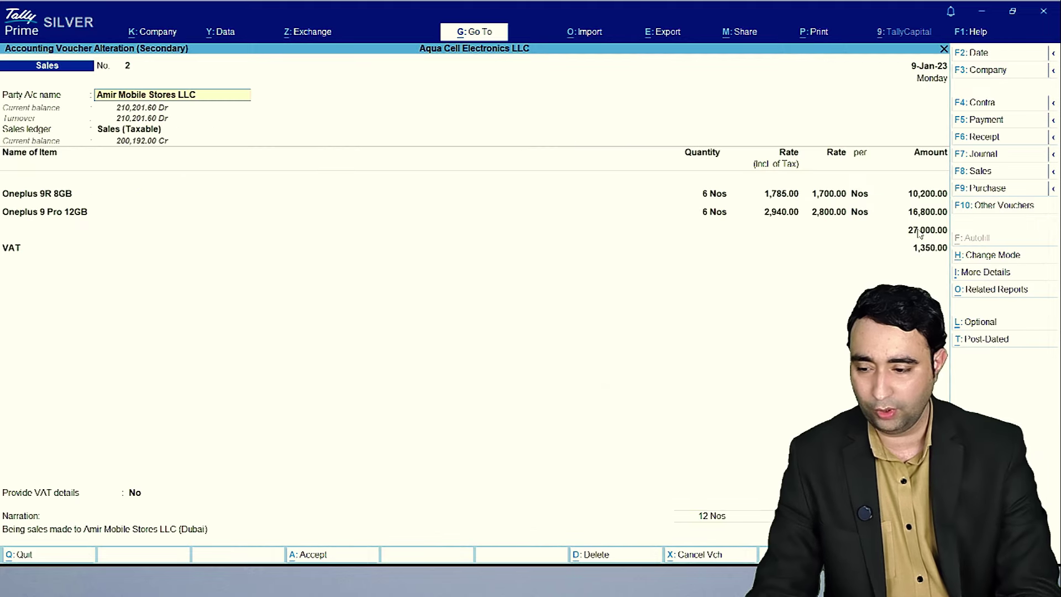
key(Return)
key(Return)
key(Return)
key(Return)
key(Return)
key(Return)
key(Return)
key(Return)
key(Return)
key(Return)
key(Return)
key(Return)
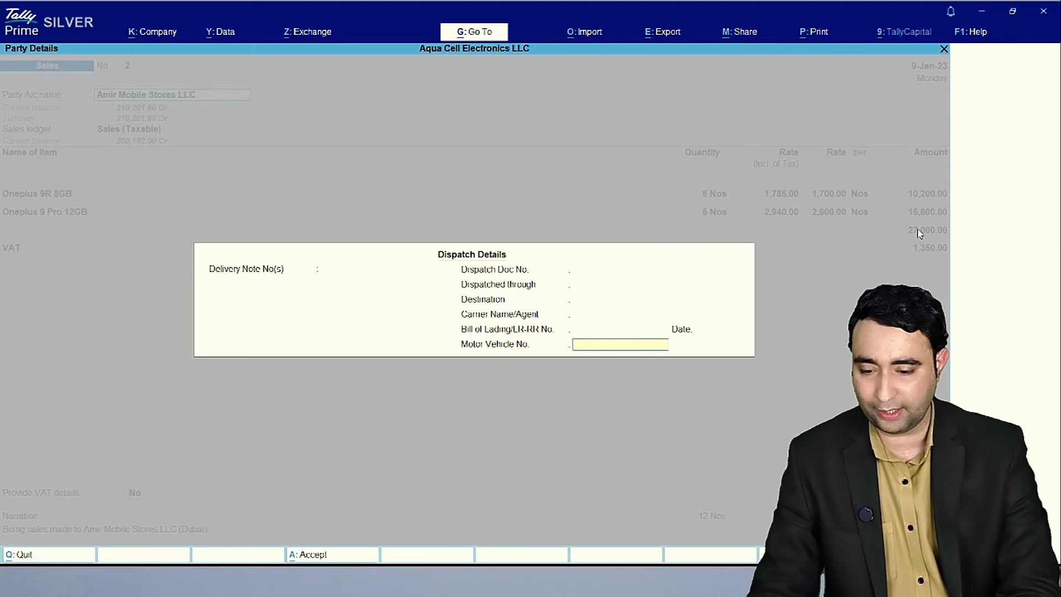
key(Return)
key(Return)
key(Return)
key(Return)
key(Return)
key(Return)
key(Return)
key(Return)
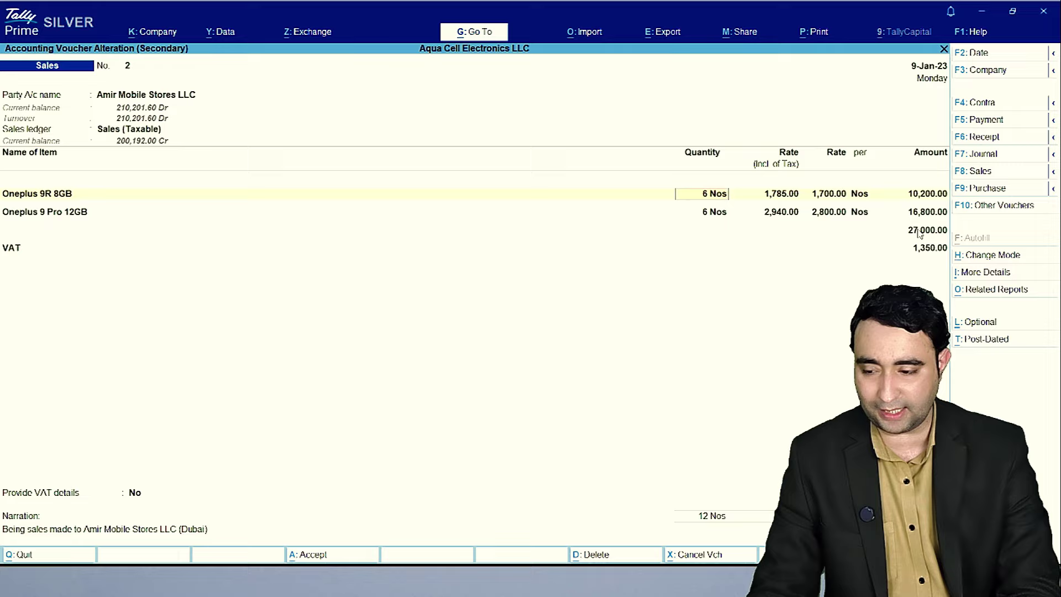
- Review the quantities and rates of the Oneplus 9R 8GB and Oneplus 9 Pro 12GB lines
key(Return)
key(Return)
key(Return)
key(Return)
key(Return)
key(Return)
key(Return)
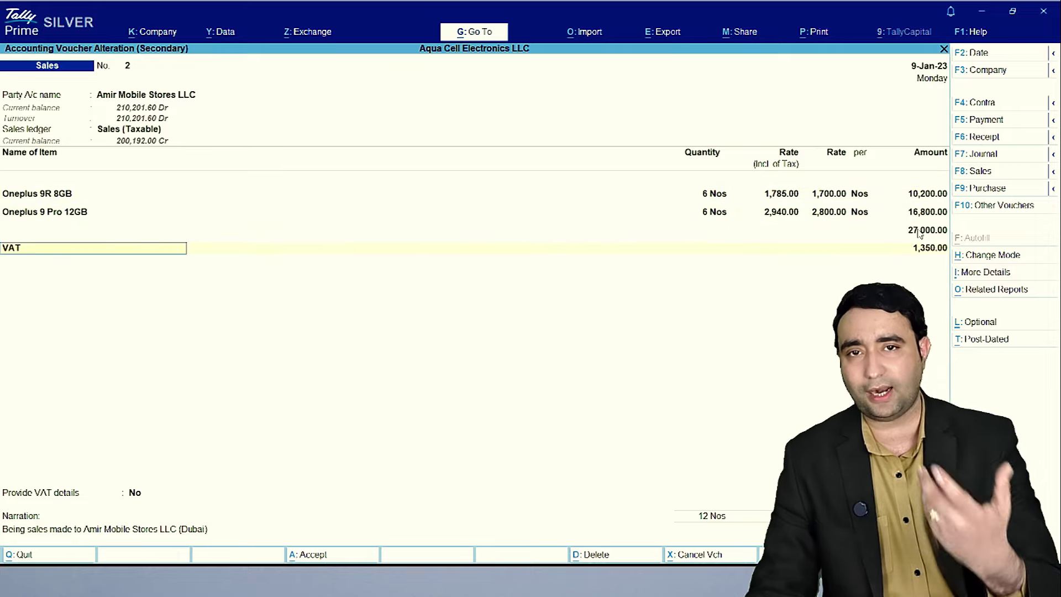
- Review the VAT line of sales voucher No. 2 and accept the voucher with its existing entries
key(Return)
key(Return)
key(Return)
key(Return)
key(Return)
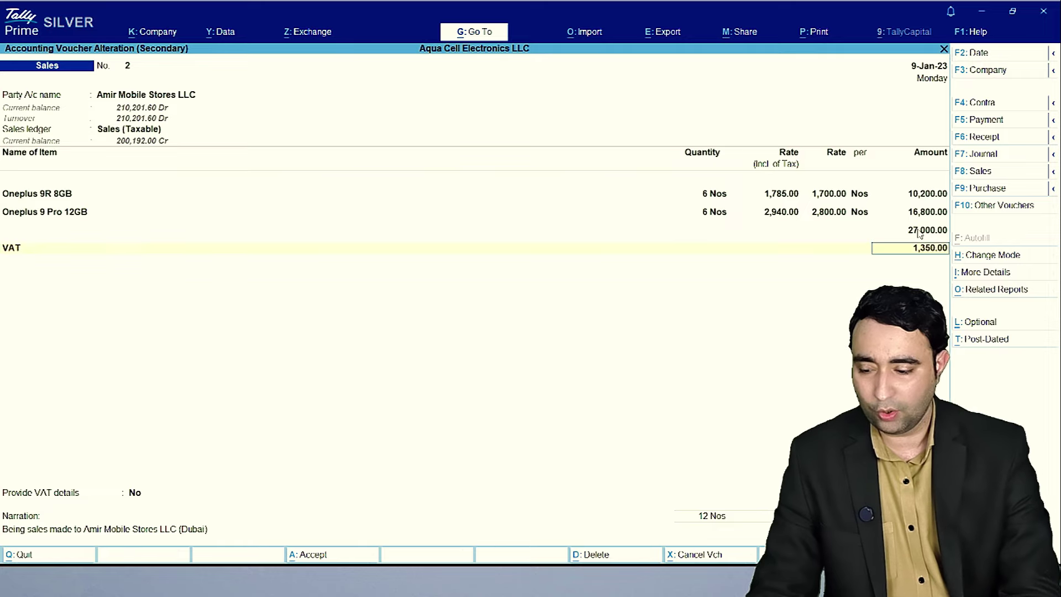
key(Return)
key(Return)
key(Return)
key(Return)
key(Return)
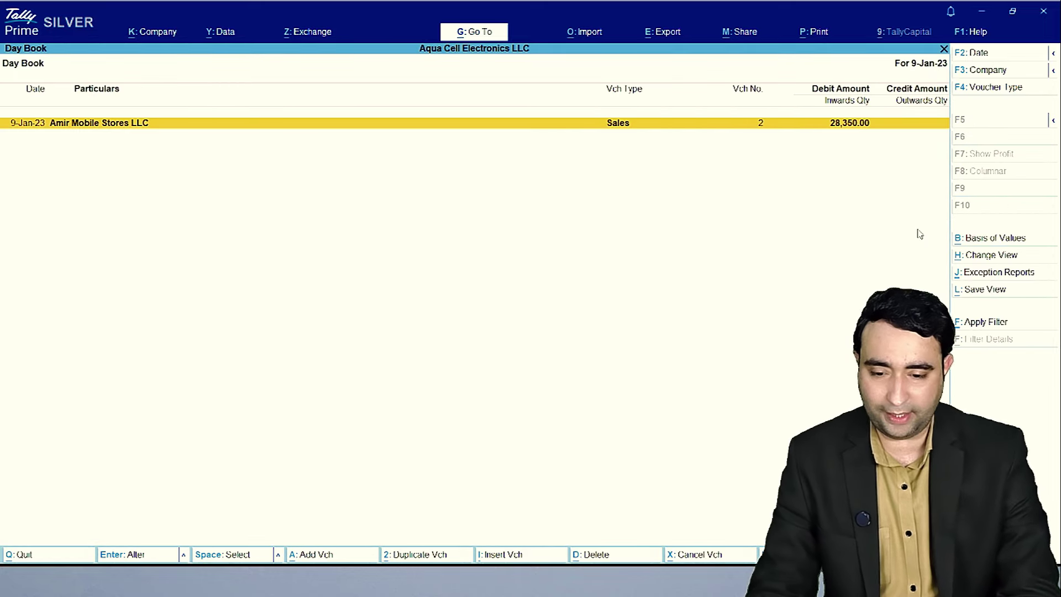
- Open the VAT 201 return and set its period from 1-1-2023 to 9-1-2023
key(Escape)
key(d)
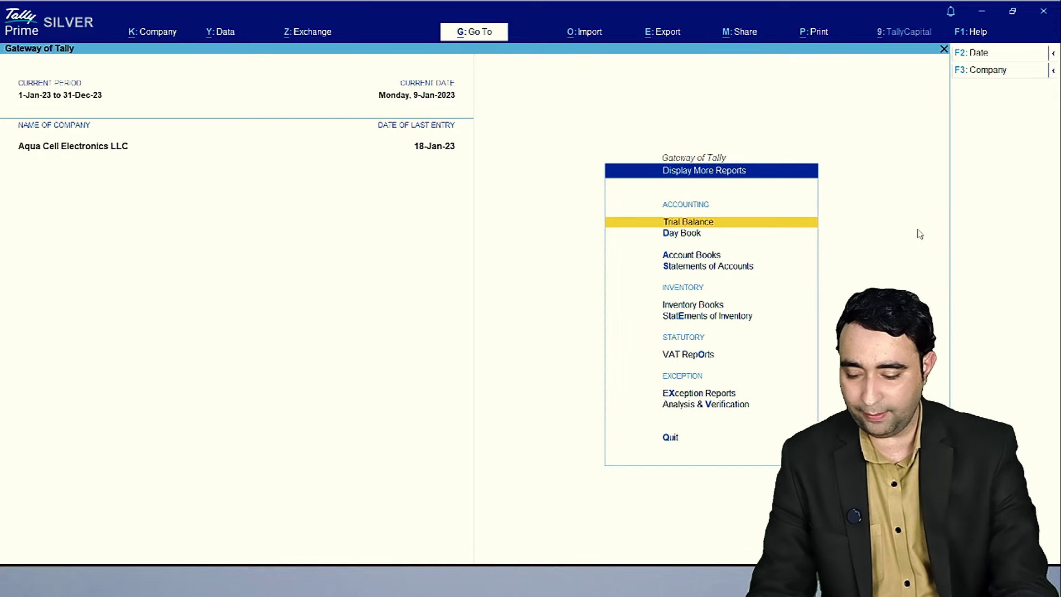
key(o)
key(Return)
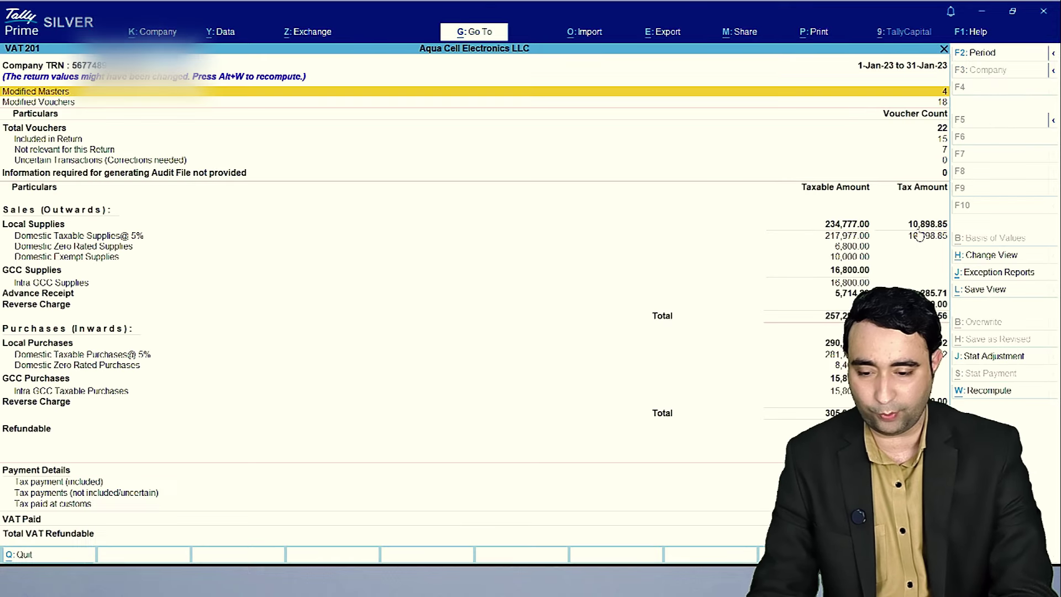
key(F2)
text(1-)
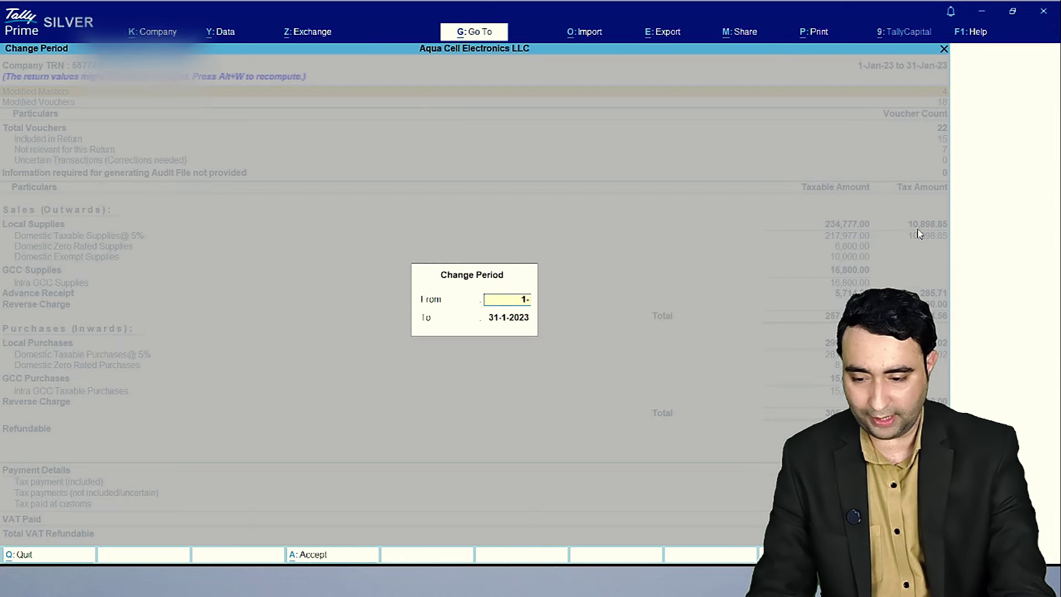
key(Return)
text(9-)
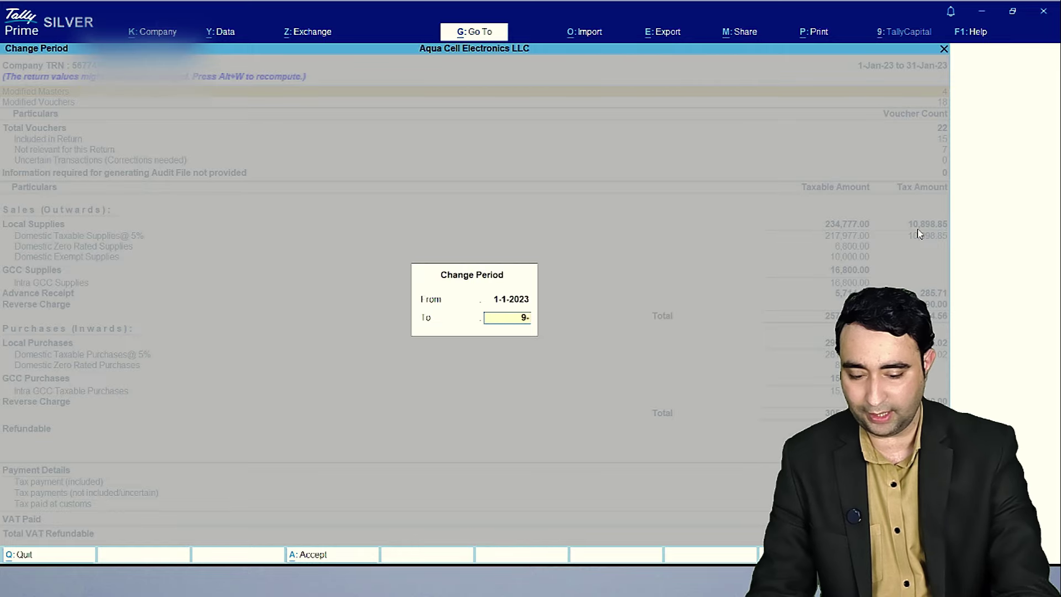
text(1)
key(Return)
- Examine the VAT 201 voucher counts and the local supplies and local purchases amounts for the period
key(Down)
key(Down)
key(Down)
key(Down)
key(Down)
key(Down)
key(Down)
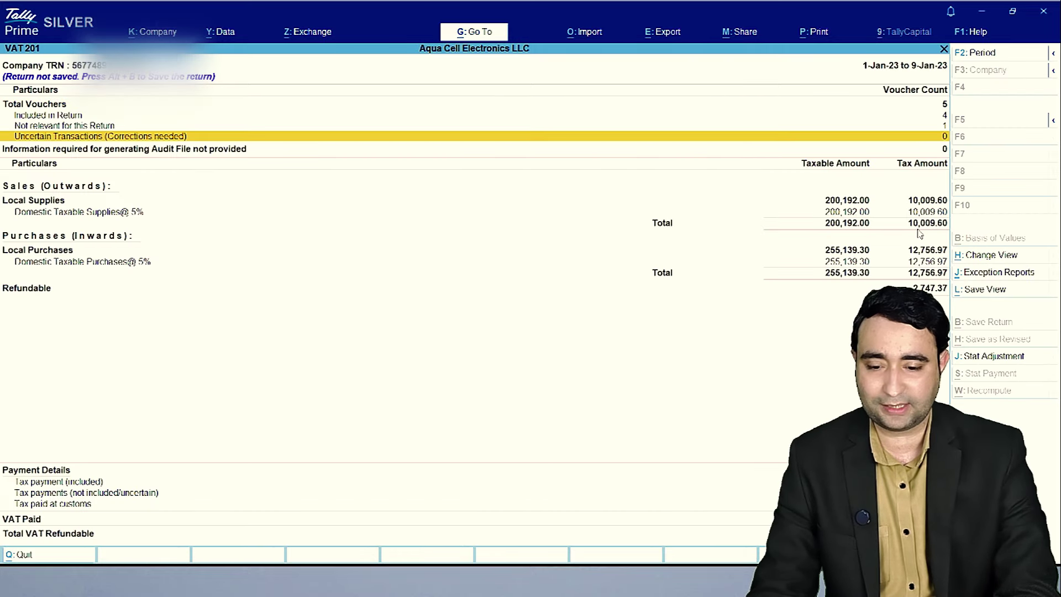
key(Up)
key(Up)
key(Up)
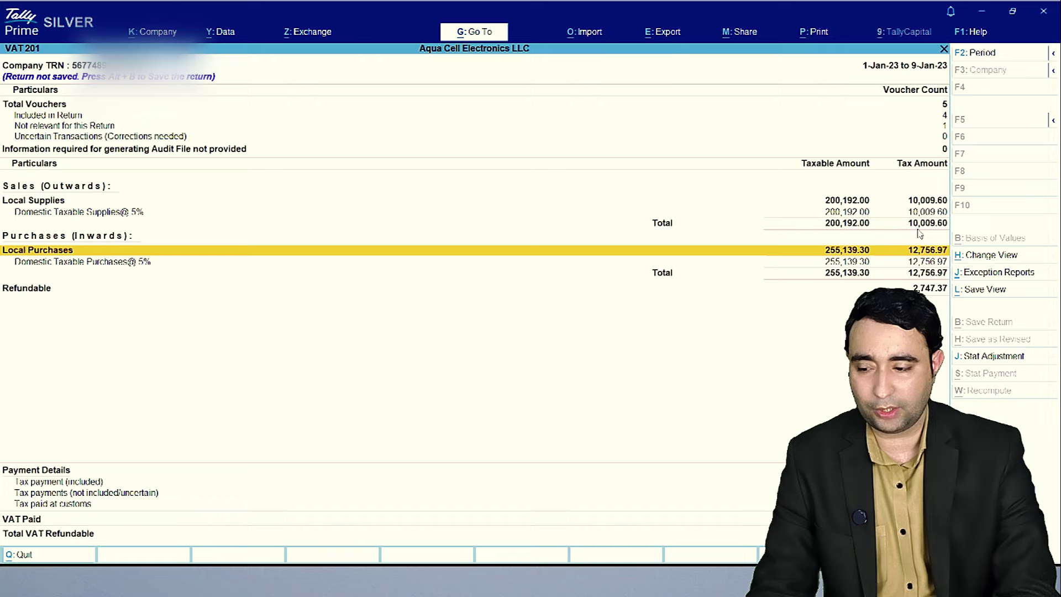
- View the item-wise voucher registers behind Domestic Taxable Supplies @ 5% and Domestic Taxable Purchases @ 5%
key(Return)
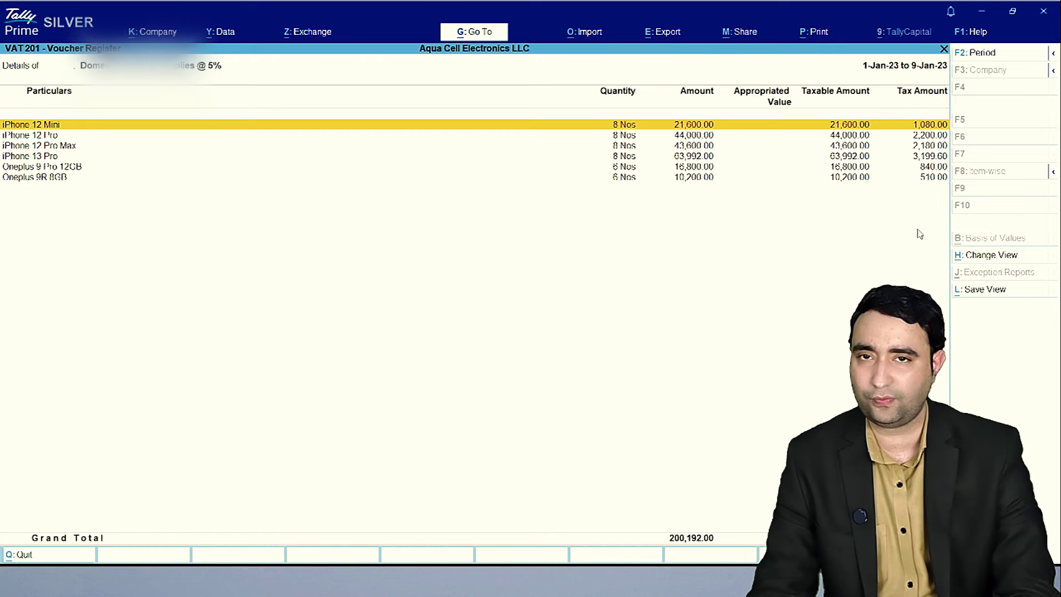
key(Escape)
key(Down)
key(Down)
key(Return)
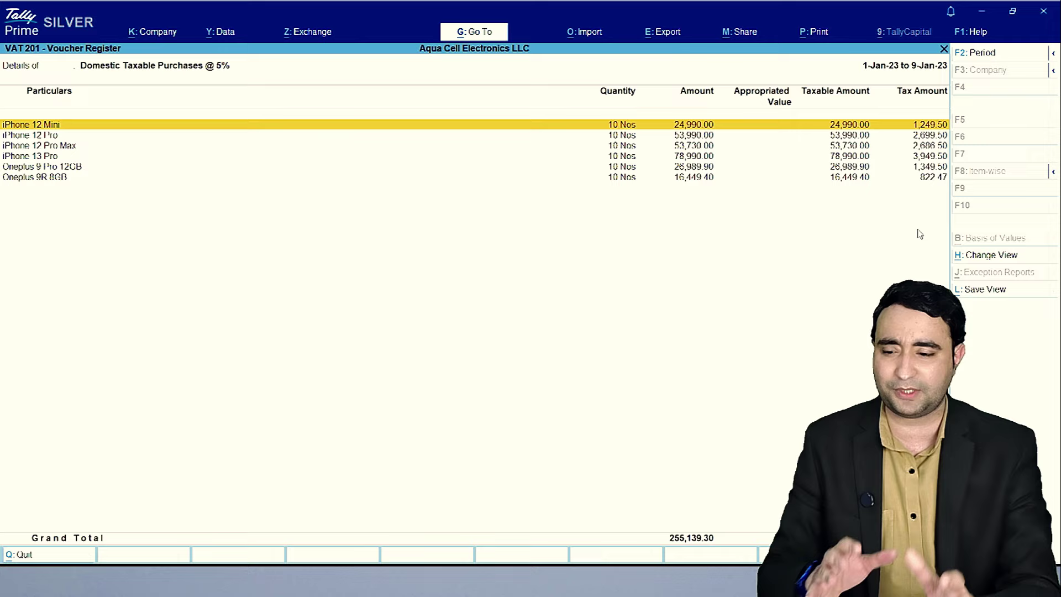
key(Escape)
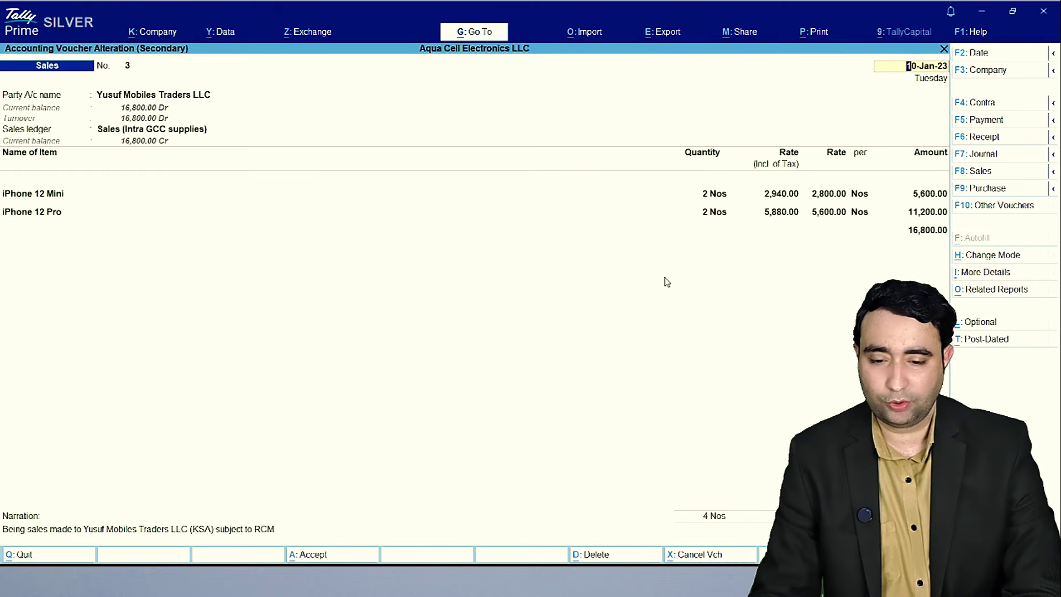
- Open the Yusuf Mobiles Traders LLC ledger from sales voucher No. 3 and review its group, bill-by-bill settings and mailing address
key(Return)
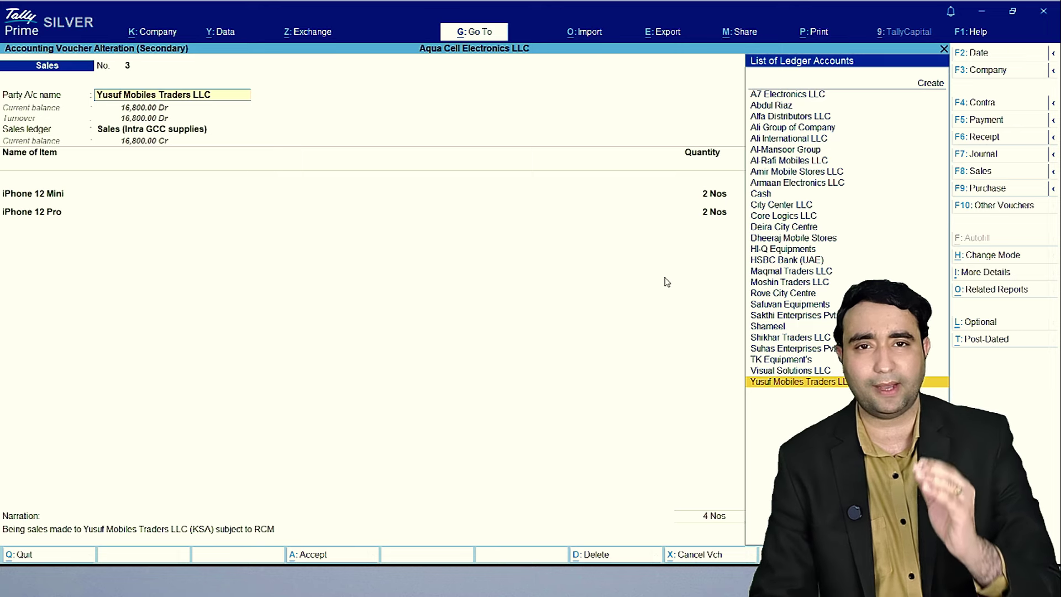
key(ctrl+Return)
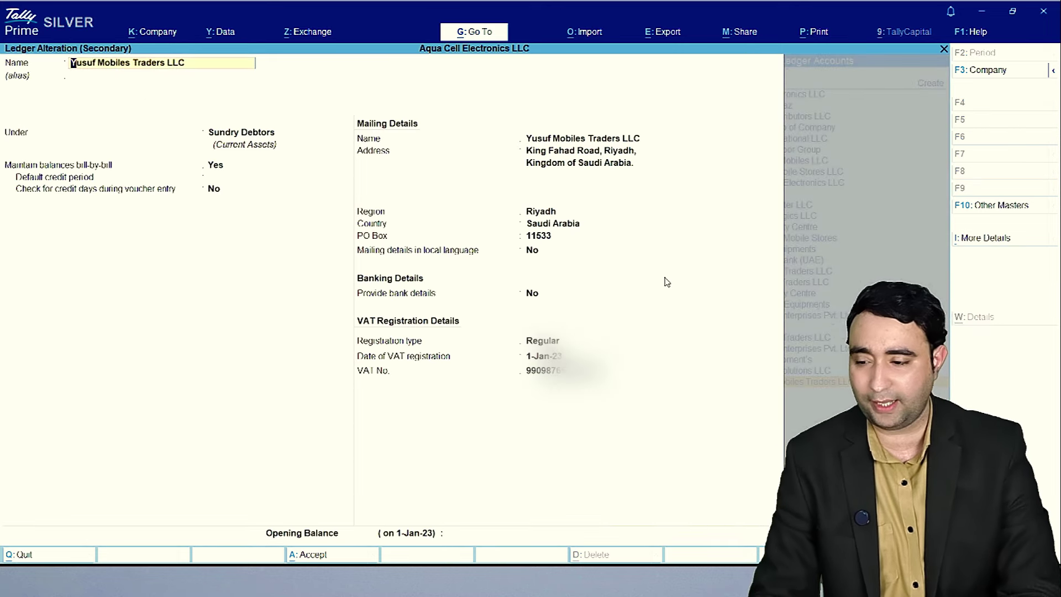
key(Return)
key(Return)
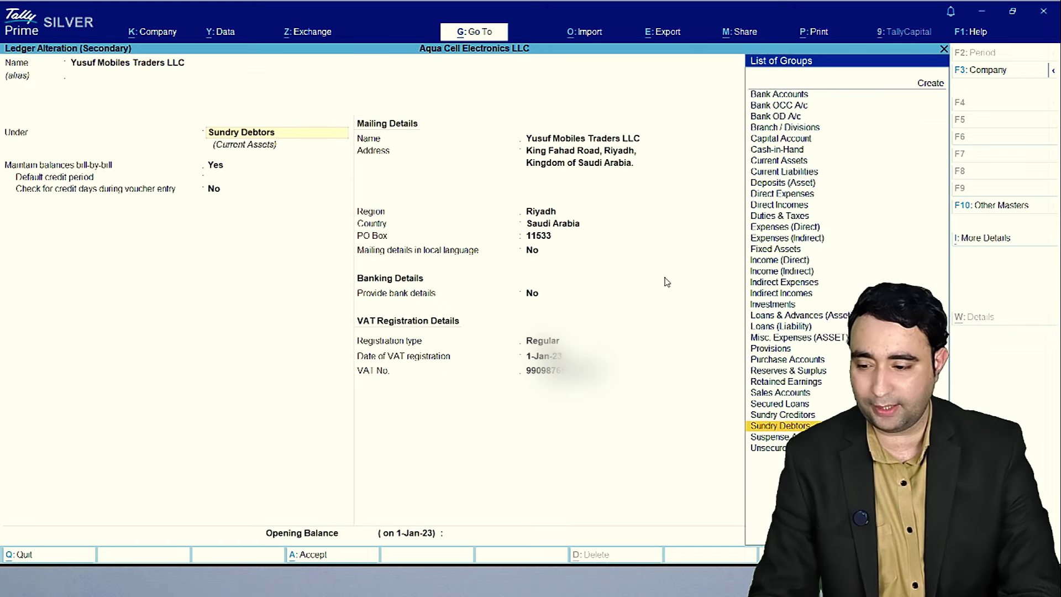
key(Return)
key(Return)
key(Return)
key(Return)
key(Return)
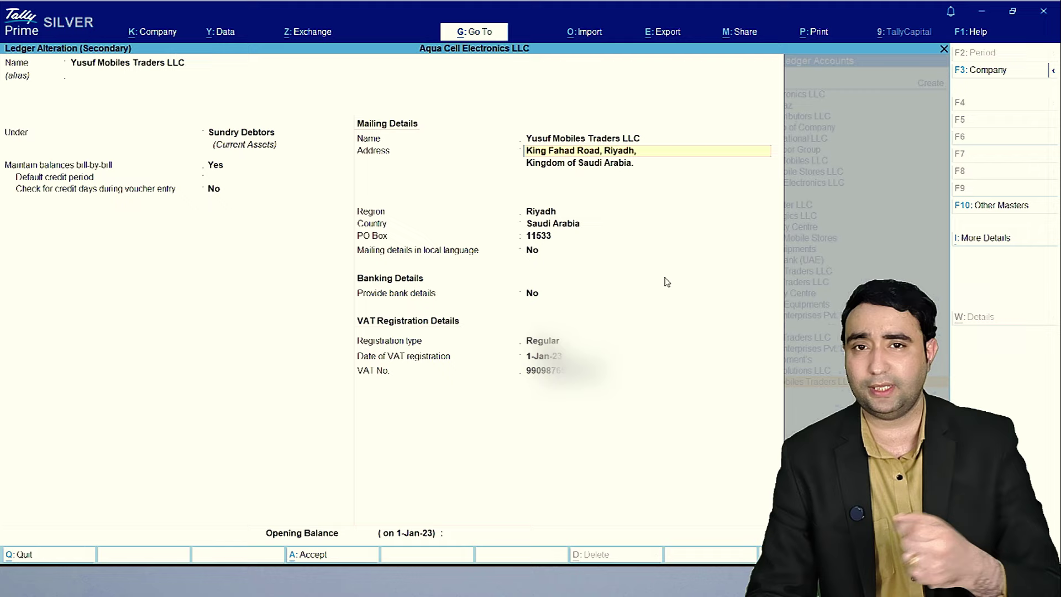
- Review the party ledger's region, country and VAT registration details and return to the sales voucher
key(Return)
key(Return)
key(Return)
key(Return)
key(Return)
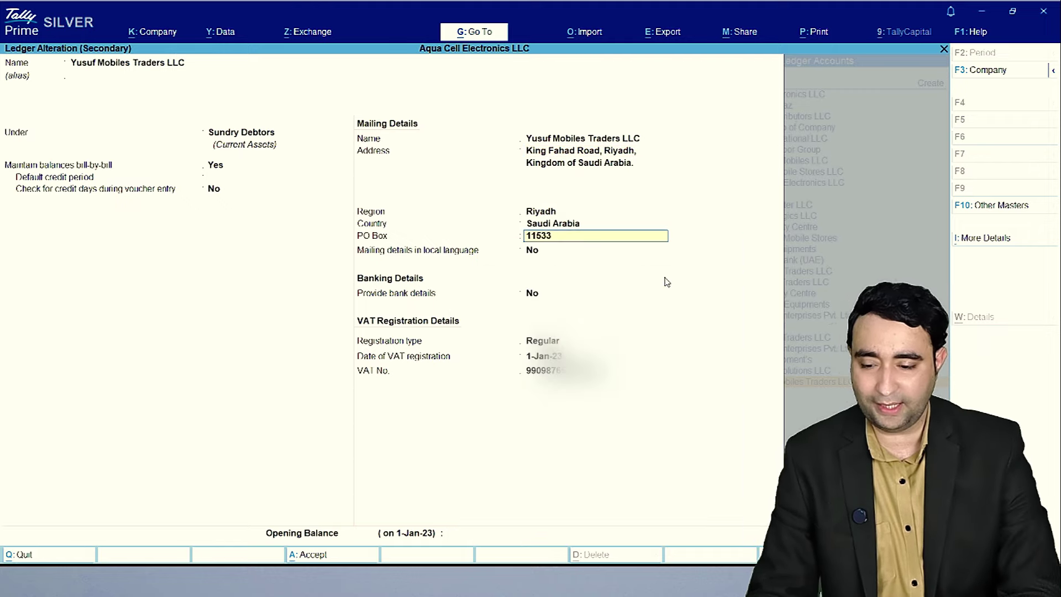
key(Return)
key(Return)
key(Return)
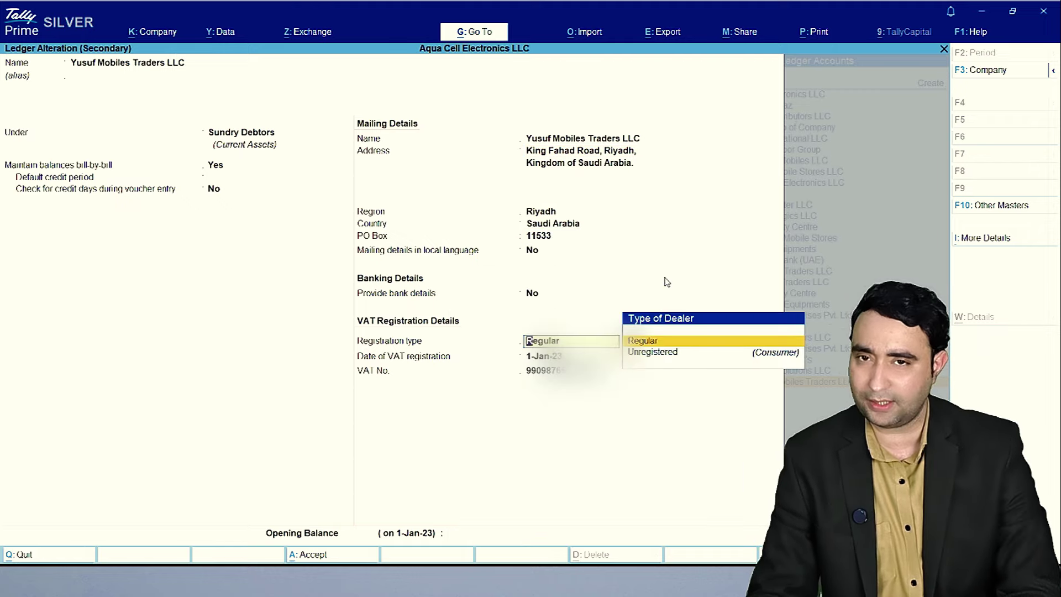
key(Return)
key(Return)
key(Return)
key(Return)
key(Return)
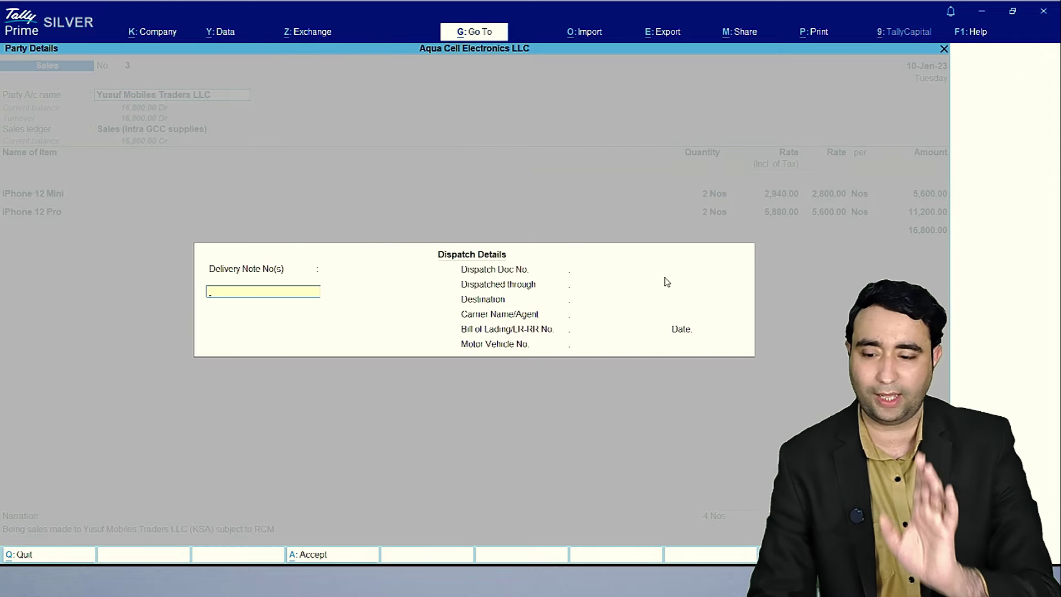
- Skip the dispatch details and go through the buyer's party details to the voucher's sales ledger
key(Escape)
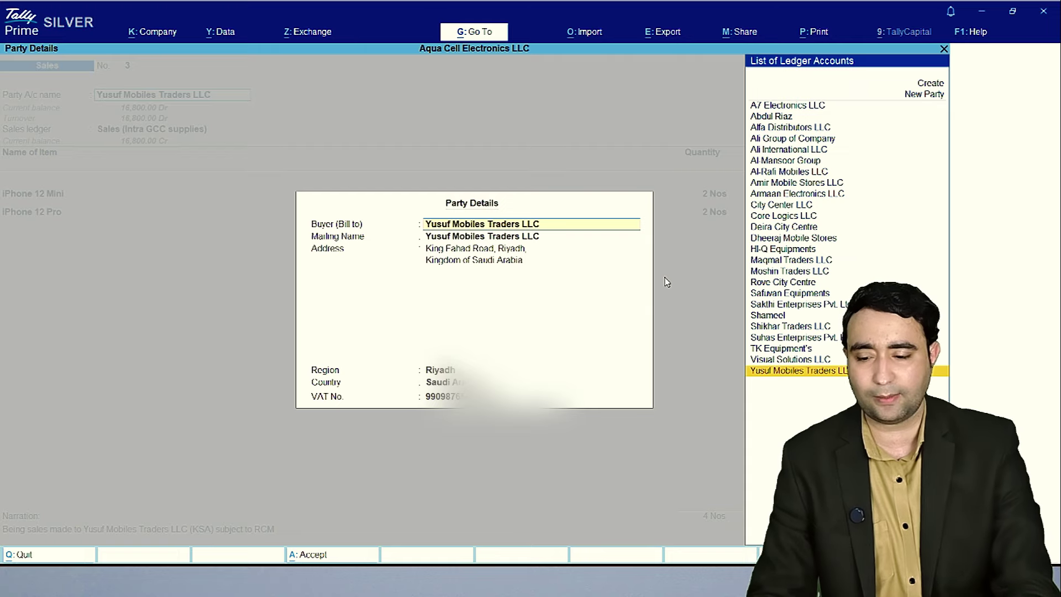
key(Return)
key(Return)
key(Return)
key(Return)
key(Return)
key(Return)
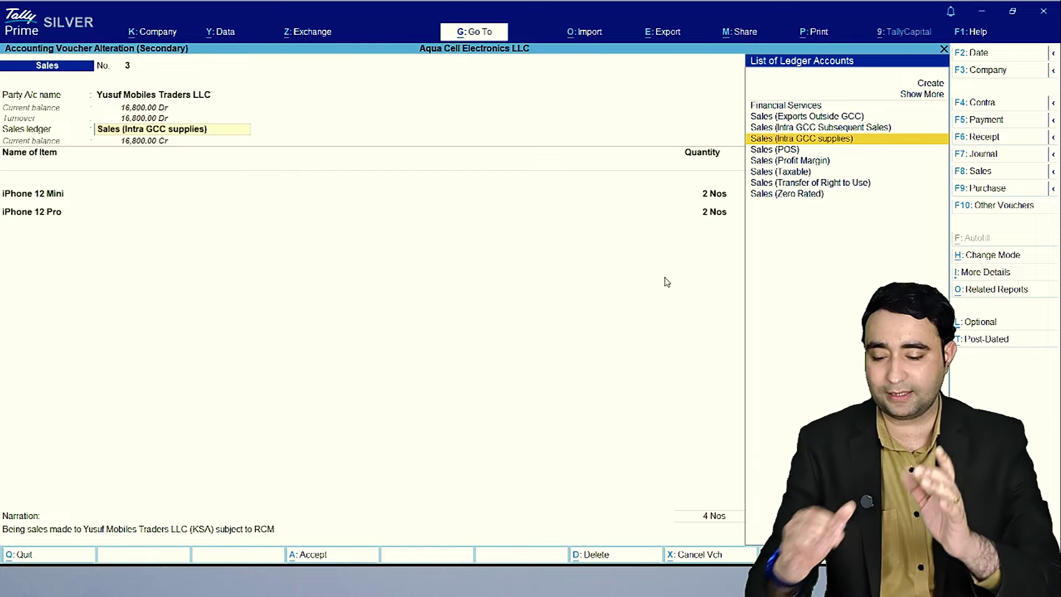
- Open the Sales (Intra GCC supplies) ledger, review its nature of transaction, taxability and type of supply, and return to the voucher
key(ctrl+Return)
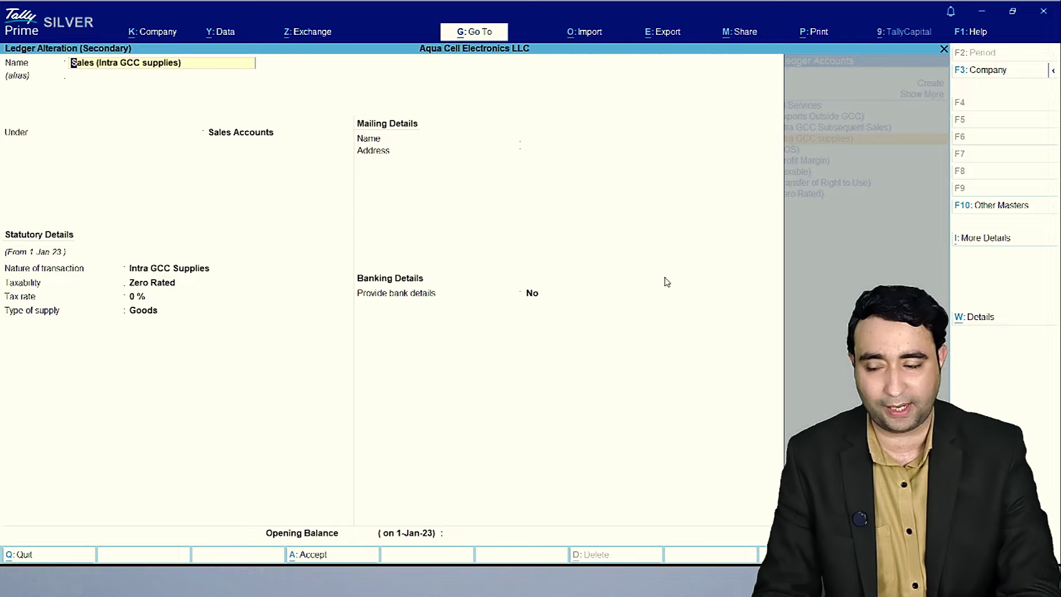
key(Return)
key(Return)
key(Return)
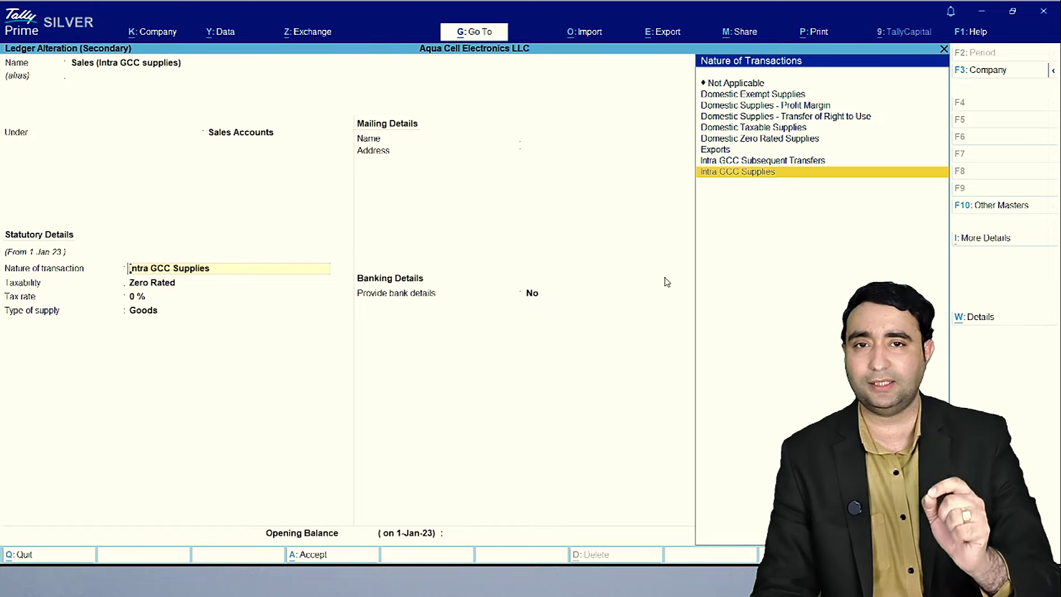
key(Return)
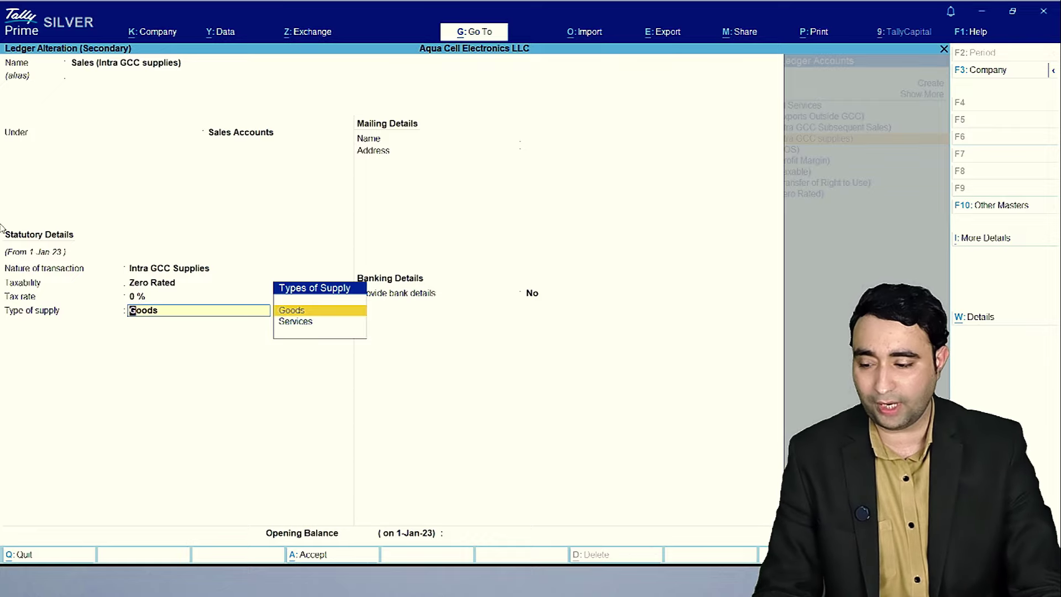
key(Return)
key(Return)
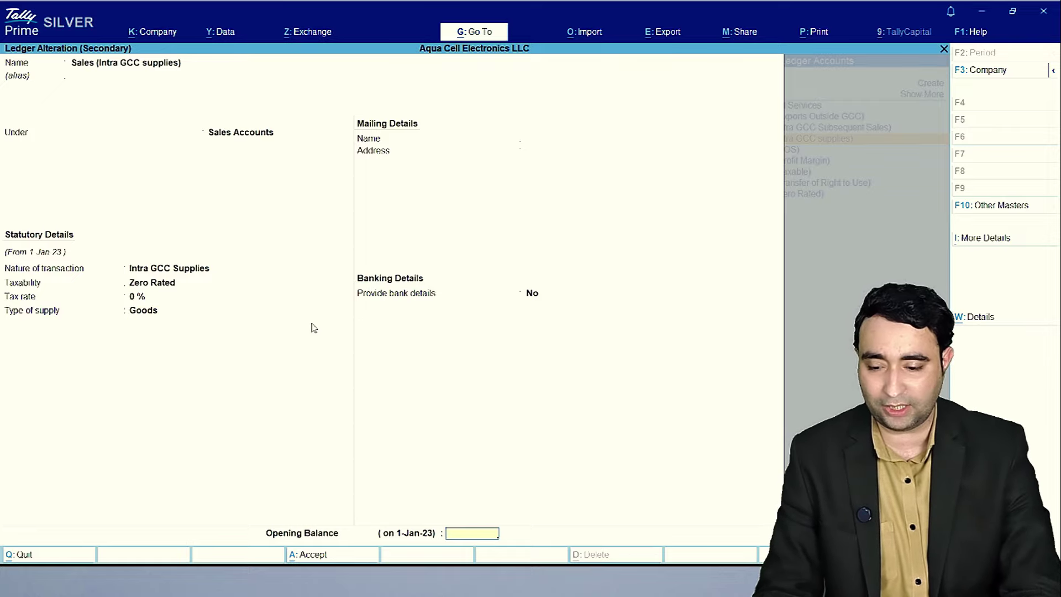
key(Return)
key(Return)
- Review the quantities, rates and amounts of the iPhone 12 Mini and iPhone 12 Pro lines in the sales voucher
key(Return)
key(Return)
key(Return)
key(Return)
key(Return)
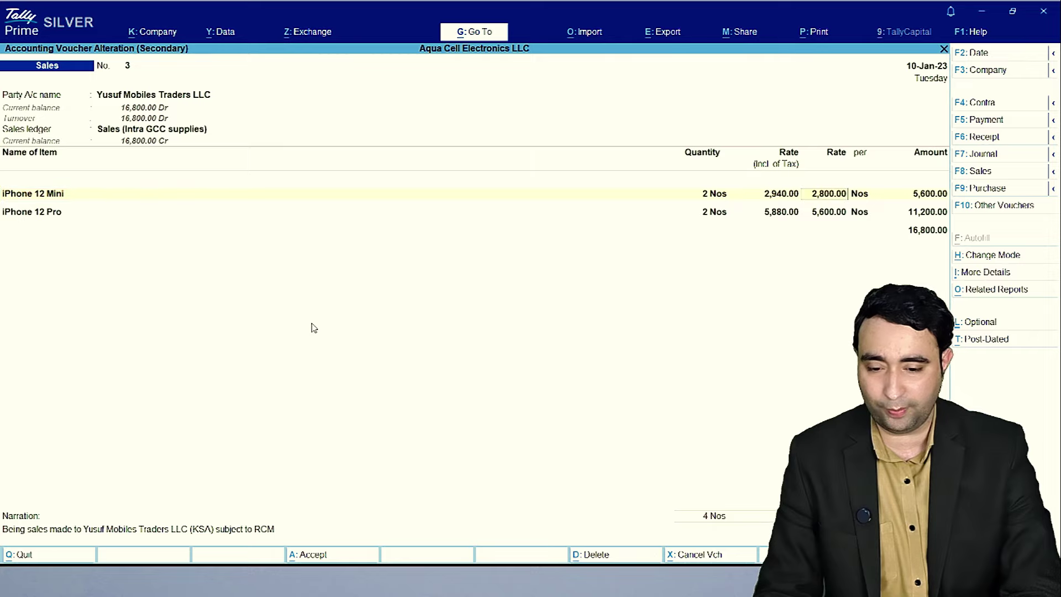
key(Return)
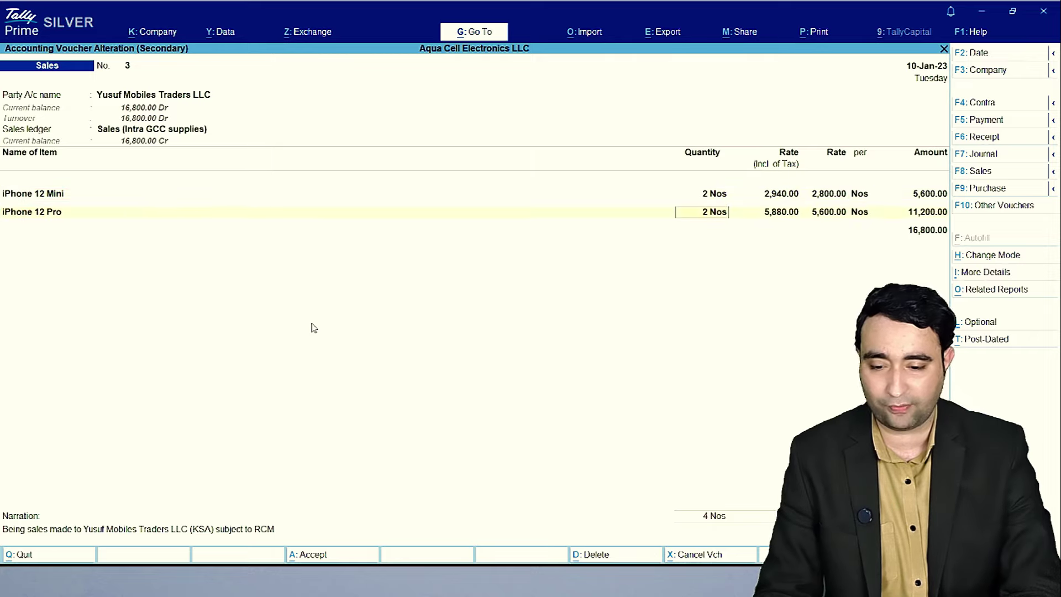
key(Return)
key(Return)
key(Return)
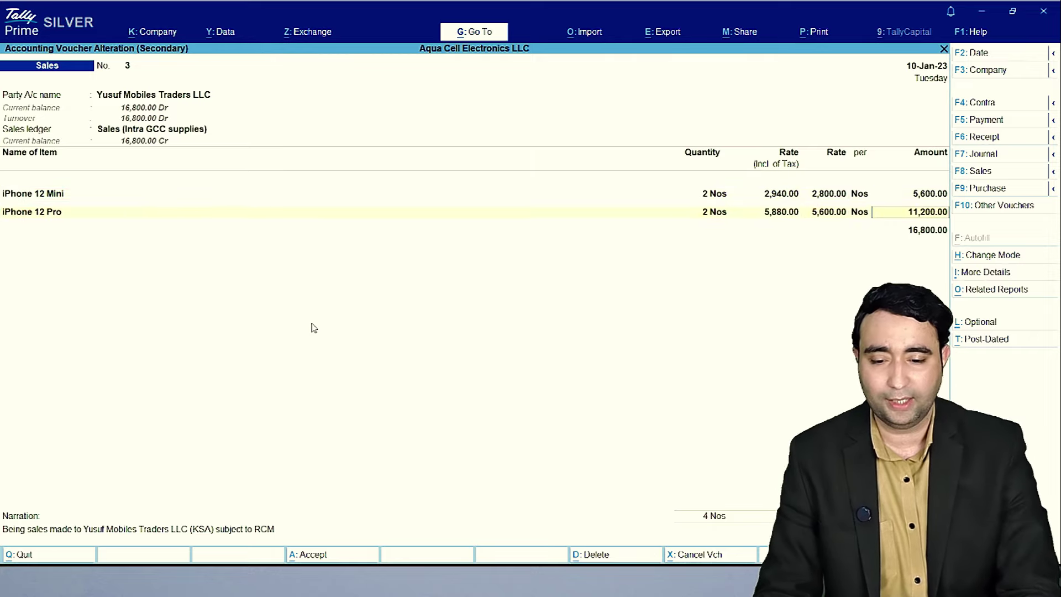
key(Return)
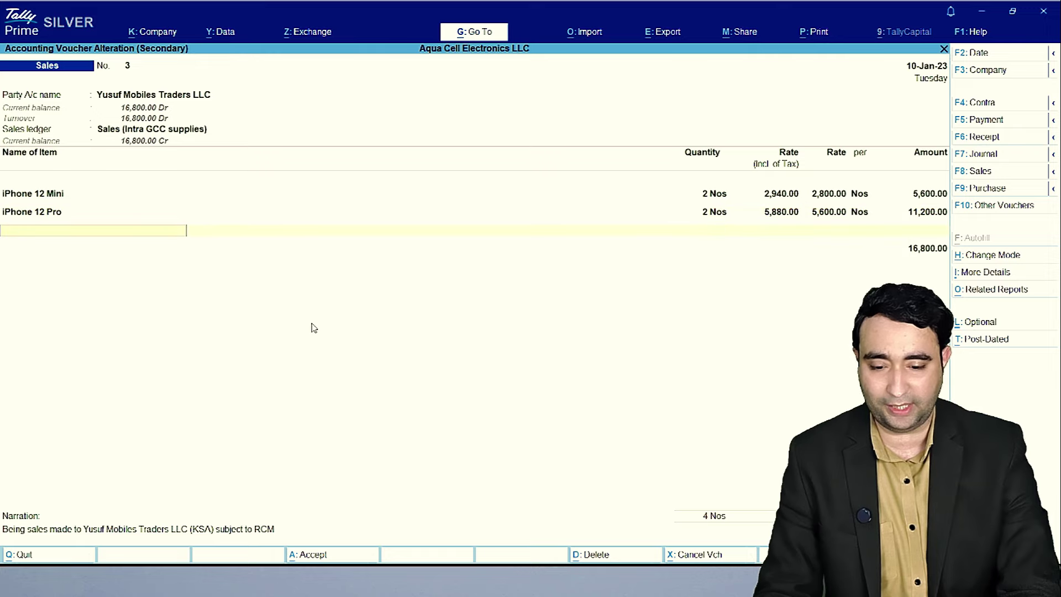
- Go through the intra-GCC sales voucher's bill-wise details and narration, accept it and return to the Day Book
key(Return)
key(Return)
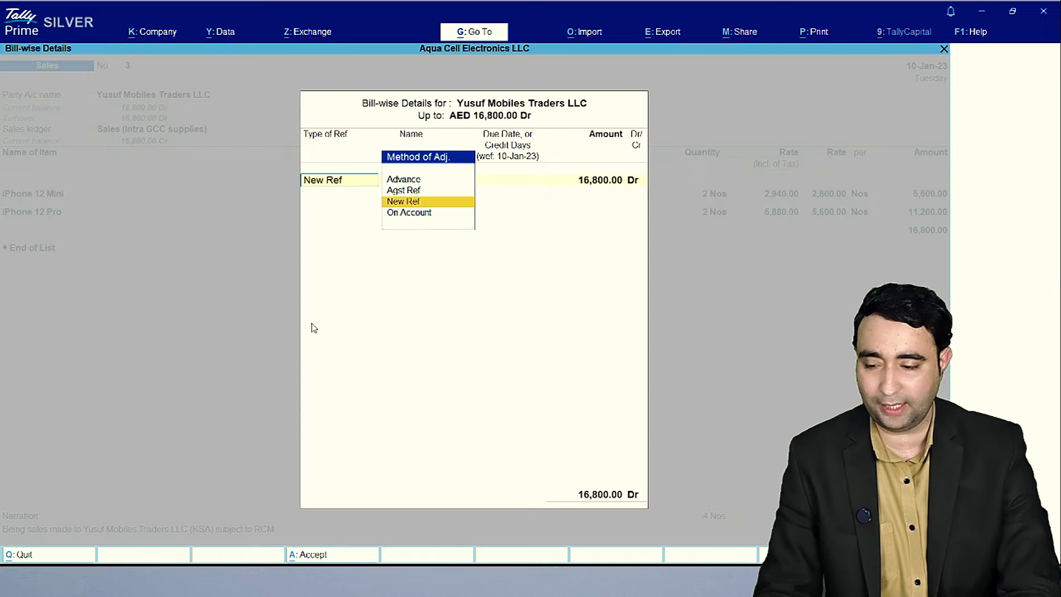
key(Return)
key(Return)
key(Return)
key(Return)
key(Return)
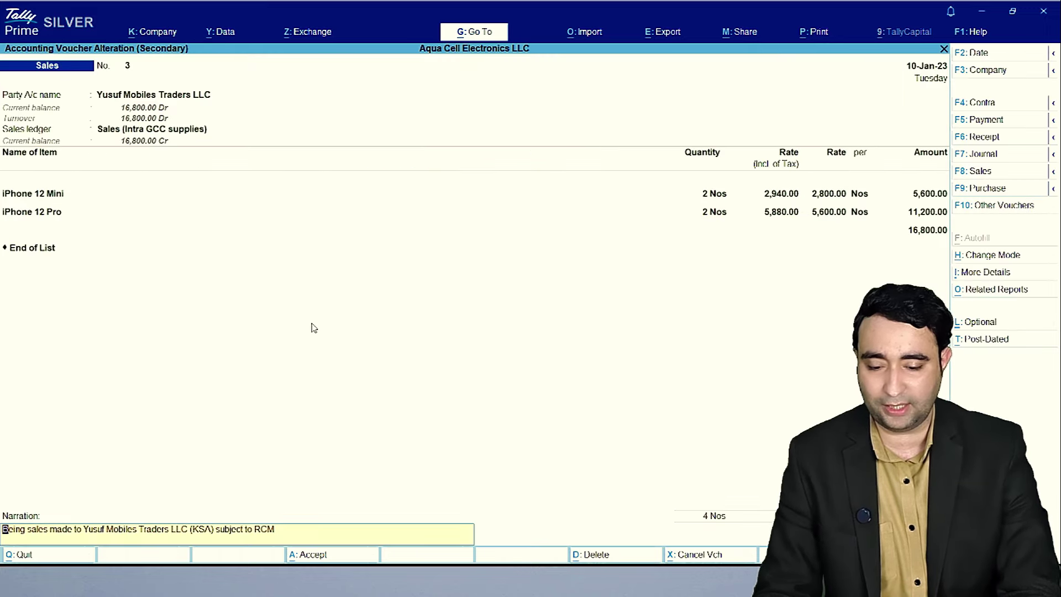
key(Return)
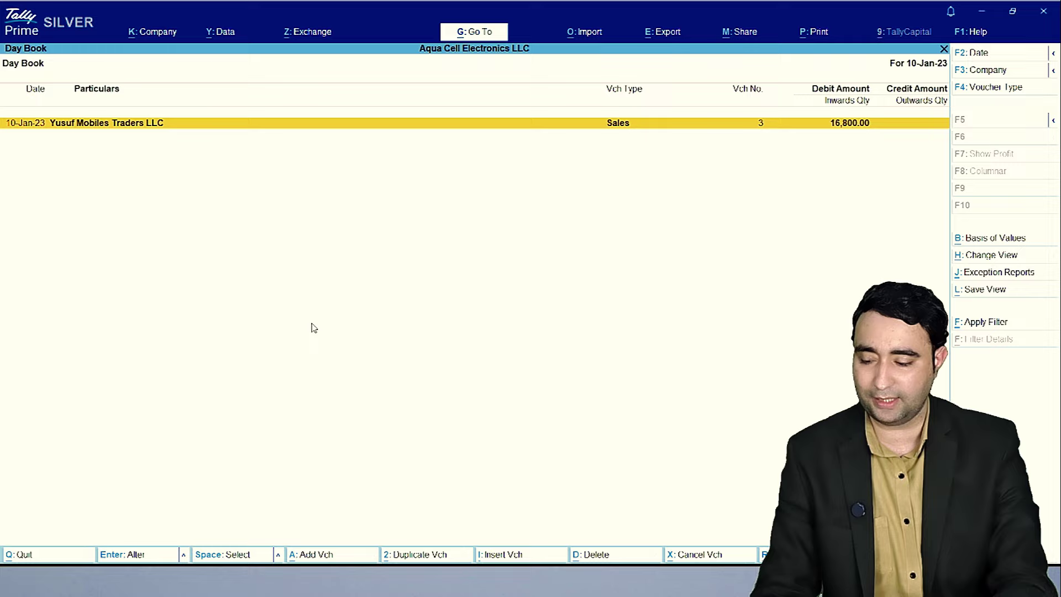
- Leave the Day Book and open the VAT 201 return from the VAT reports
key(Escape)
key(Escape)
key(Escape)
key(Escape)
key(d)
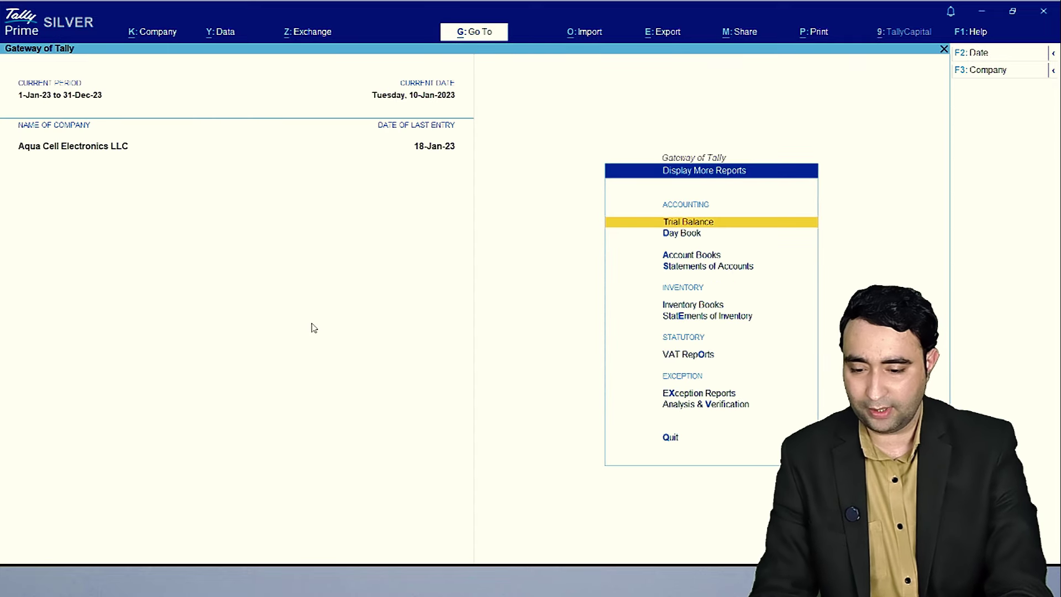
key(Down)
key(Down)
key(Down)
key(Down)
key(Down)
key(Down)
key(Return)
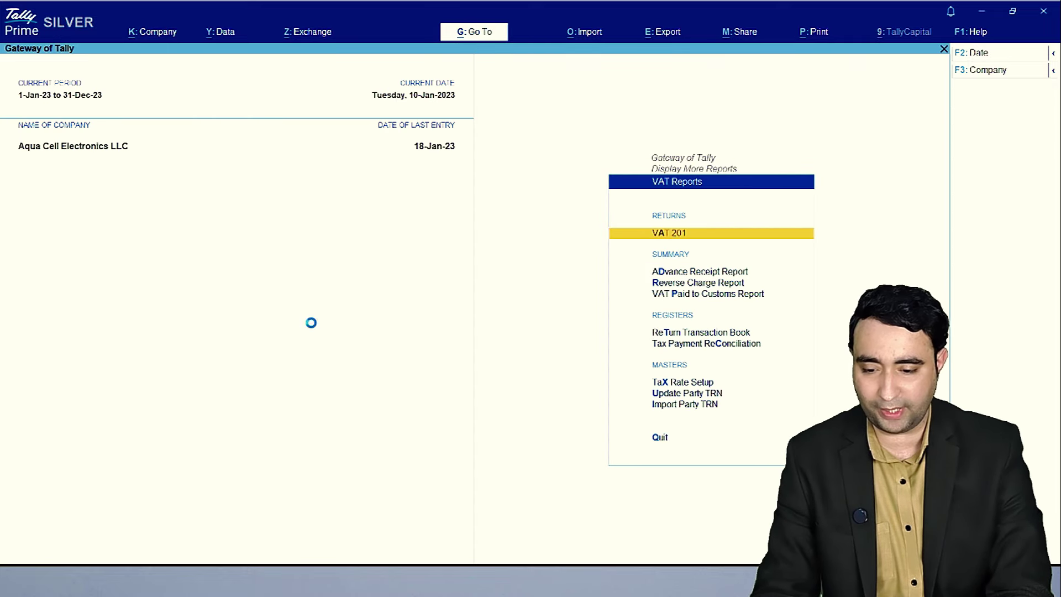
key(Return)
- Set the VAT 201 return's period end date to 10-1-2023, keeping 1-1-2023 as the start
key(F2)
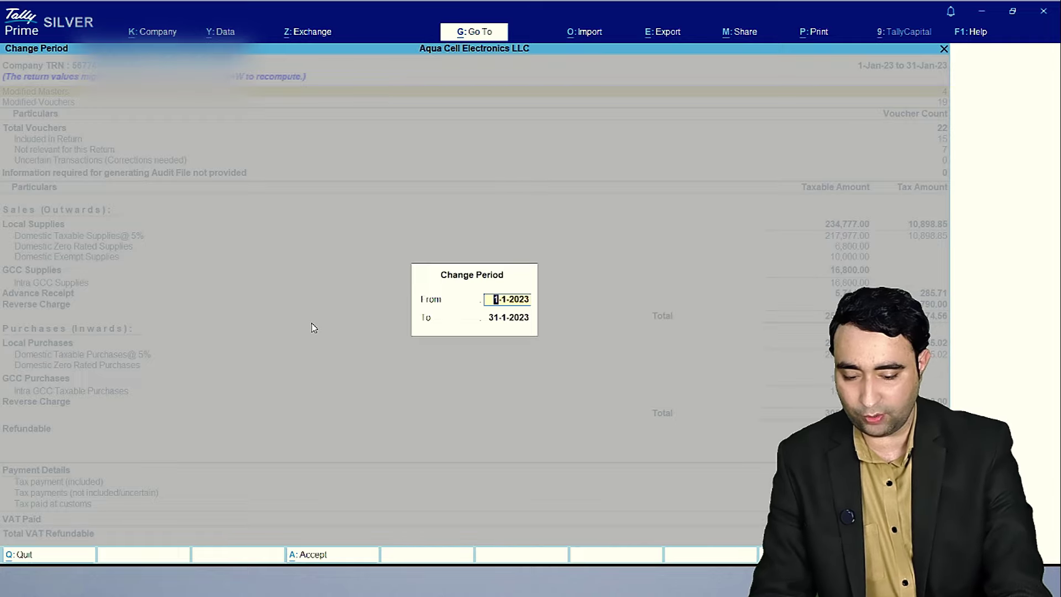
key(Return)
text(10-1)
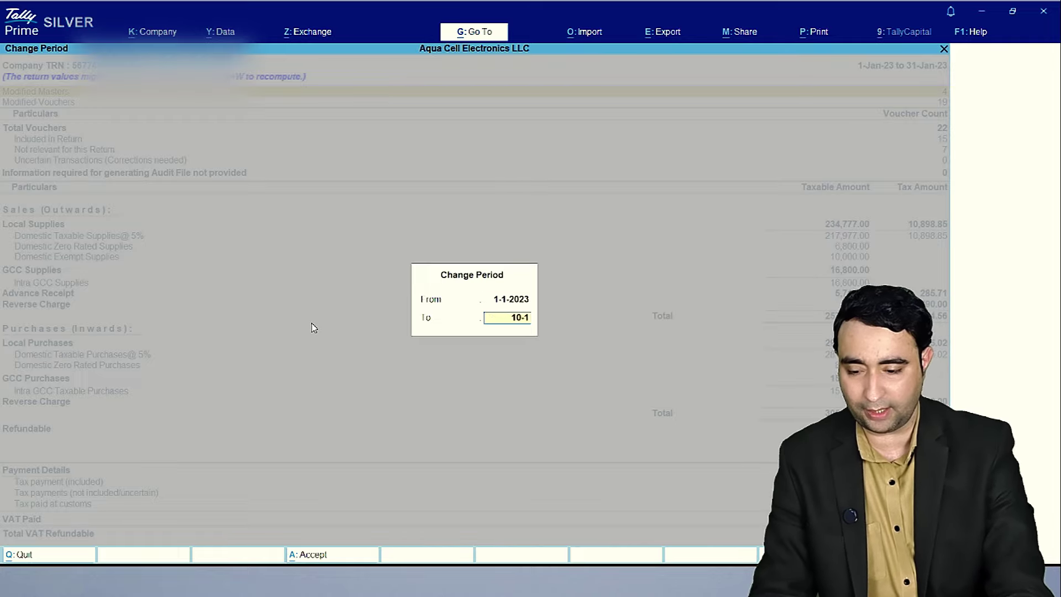
key(Return)
- Examine the GCC Supplies section of the VAT 201 return, open the Intra GCC Supplies item details and return
key(Down)
key(Down)
key(Down)
key(Down)
key(Down)
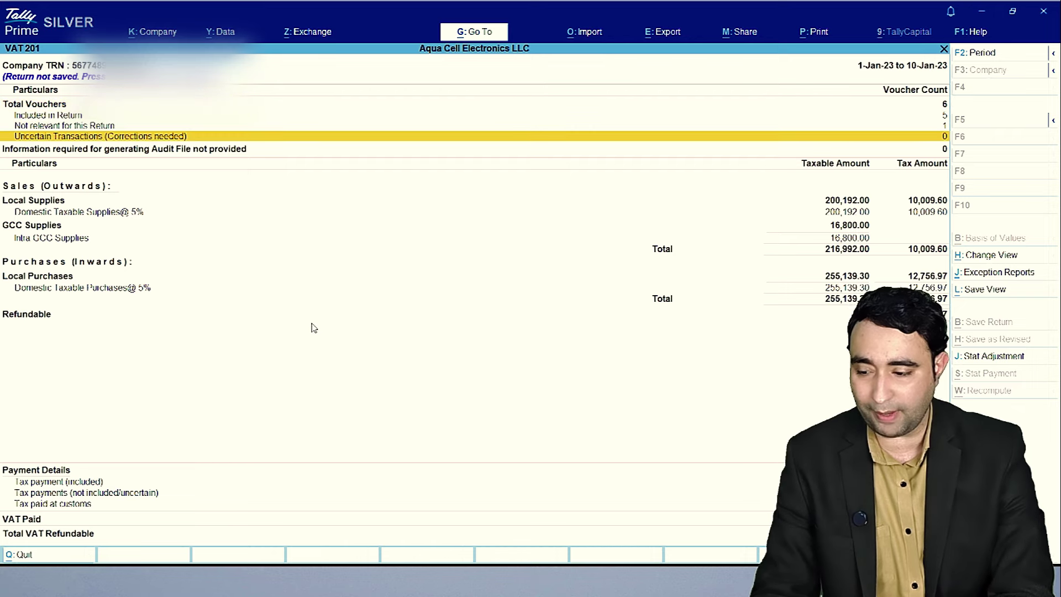
key(Up)
key(Down)
key(Down)
key(Down)
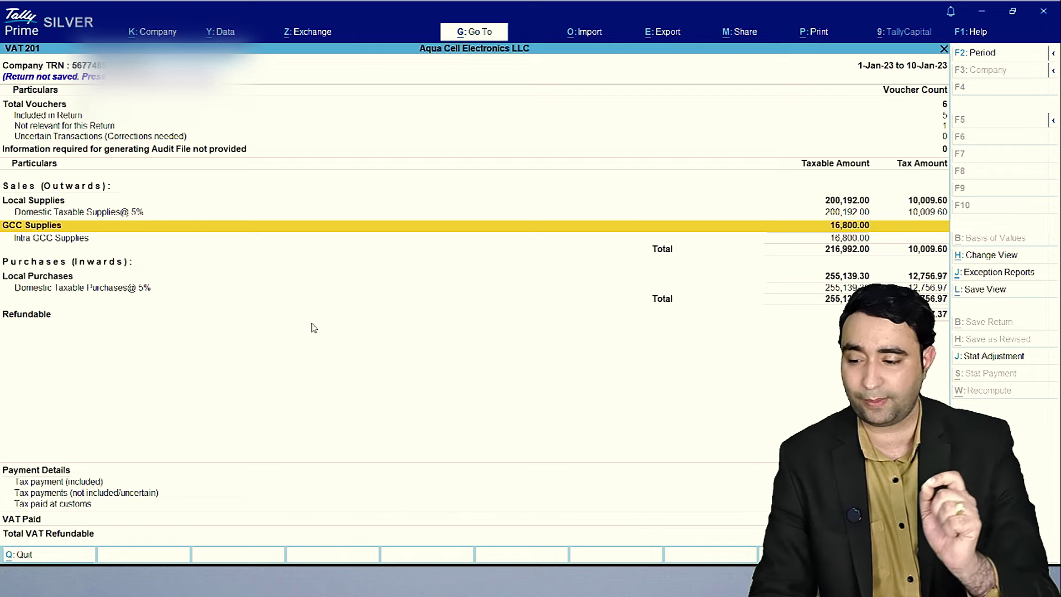
key(Down)
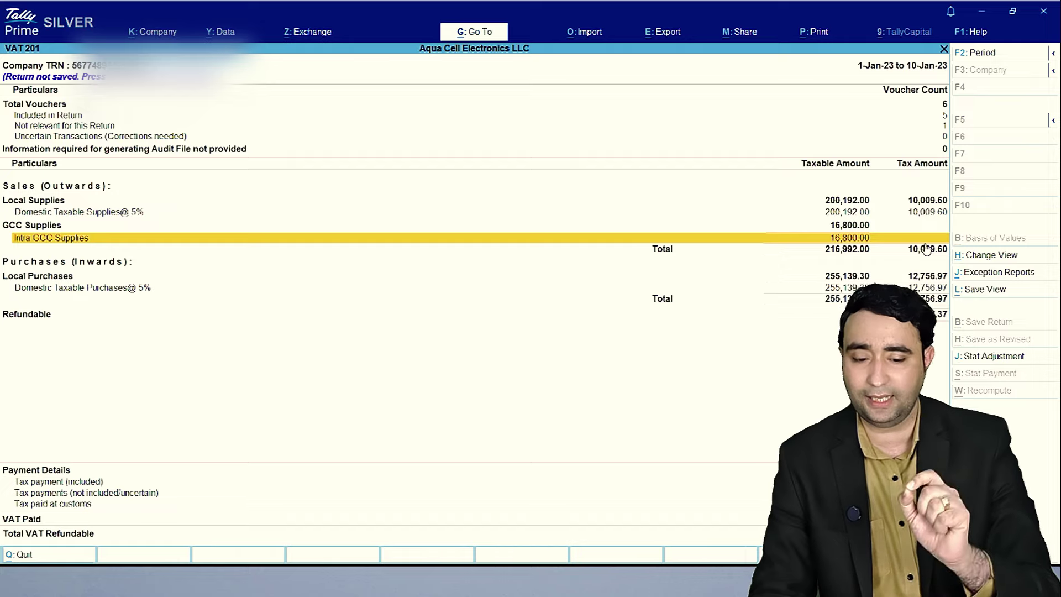
key(Return)
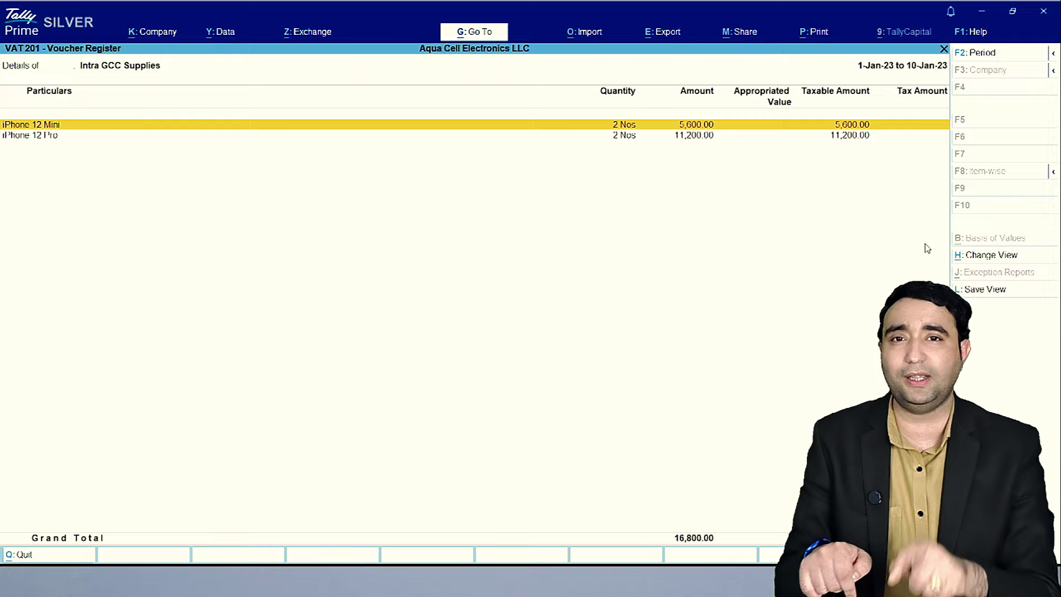
key(Escape)
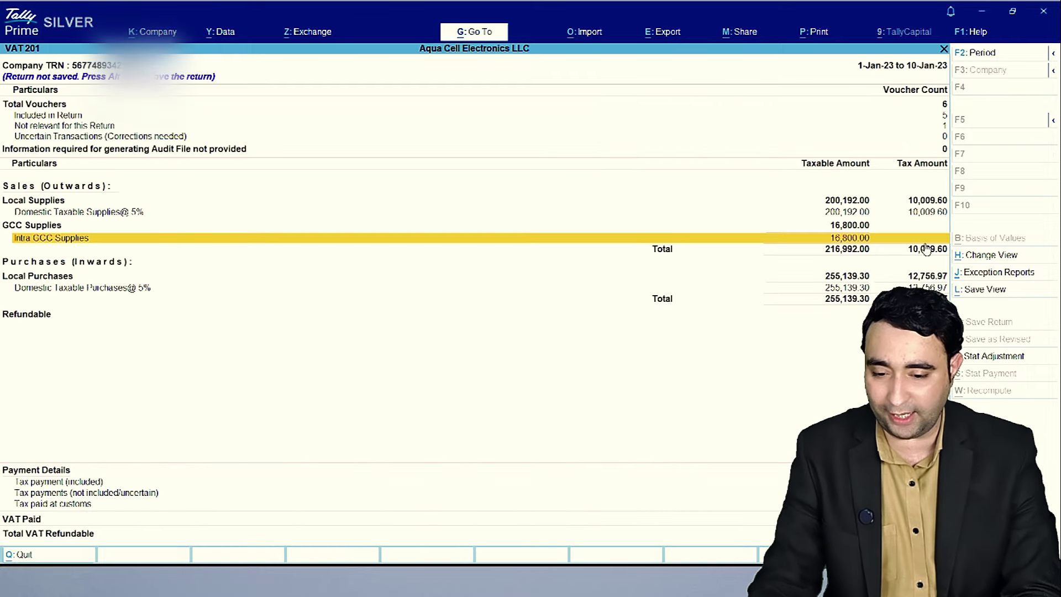
- Leave the return, open the 12-Jan-23 purchase voucher of Al-Rafi Mobiles LLC and review its date and supplier invoice fields
key(Escape)
key(Escape)
key(Escape)
key(Escape)
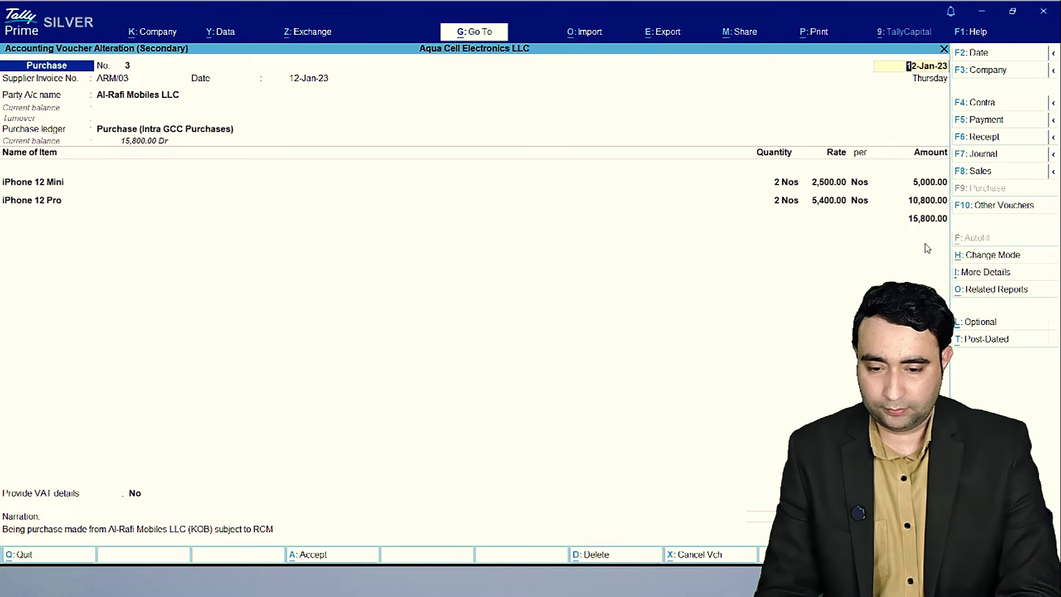
key(Return)
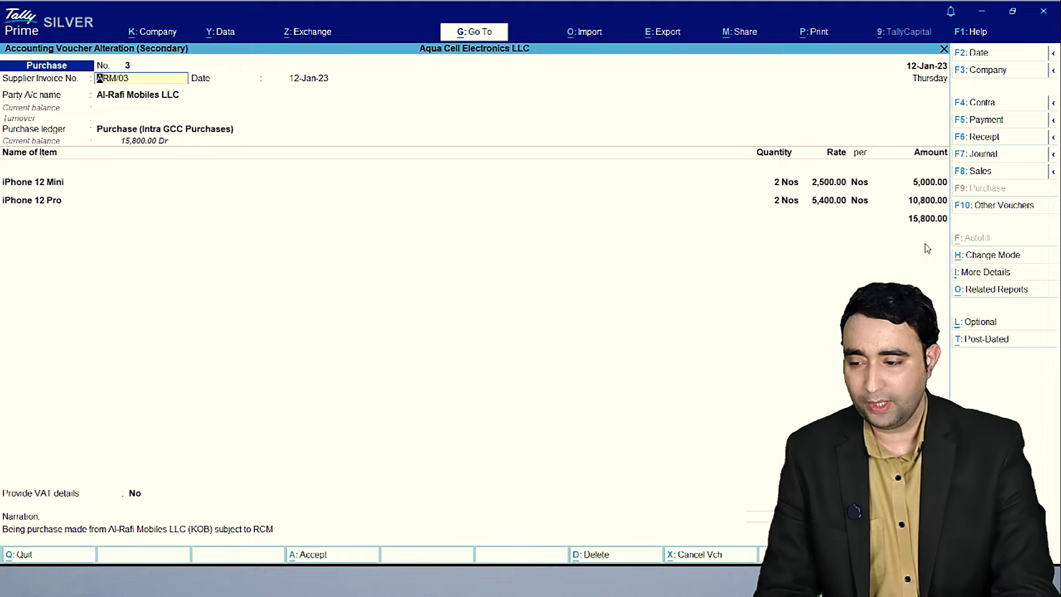
key(Return)
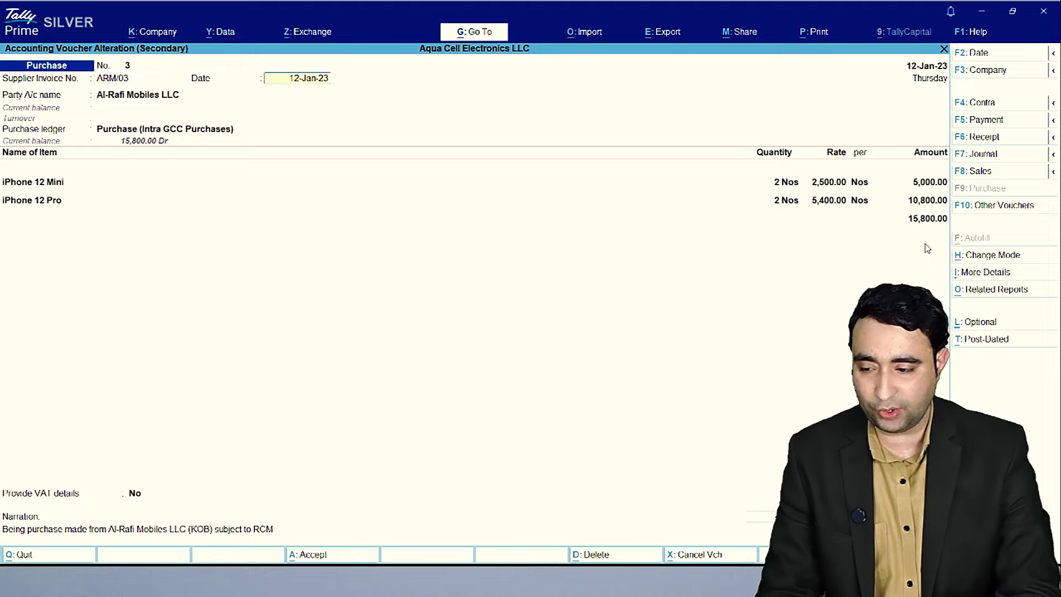
key(Return)
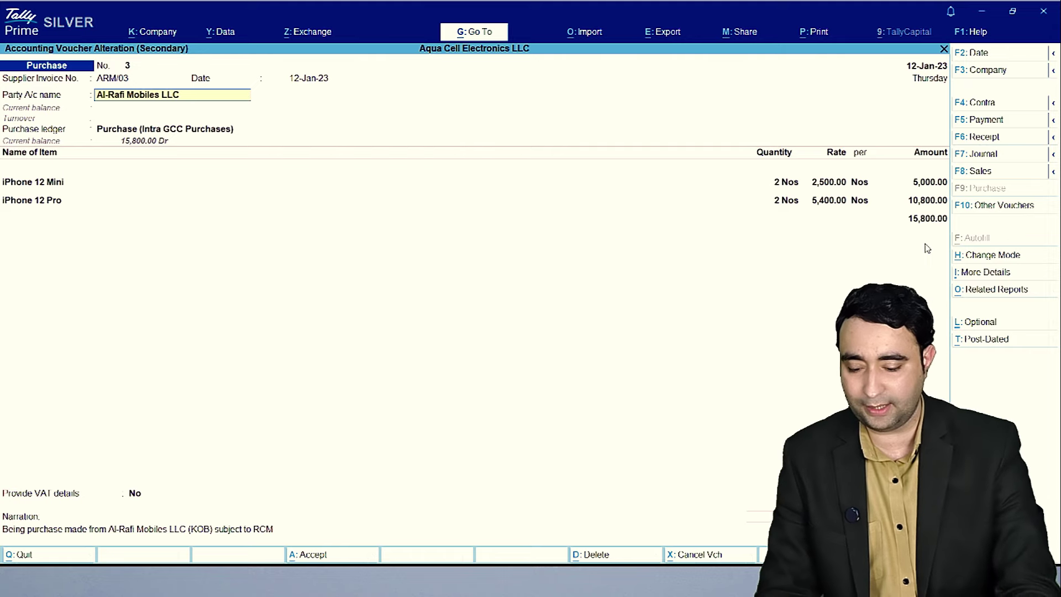
- Open the Al-Rafi Mobiles LLC ledger from the voucher and review its group, mailing details and country
key(ctrl+Return)
key(Return)
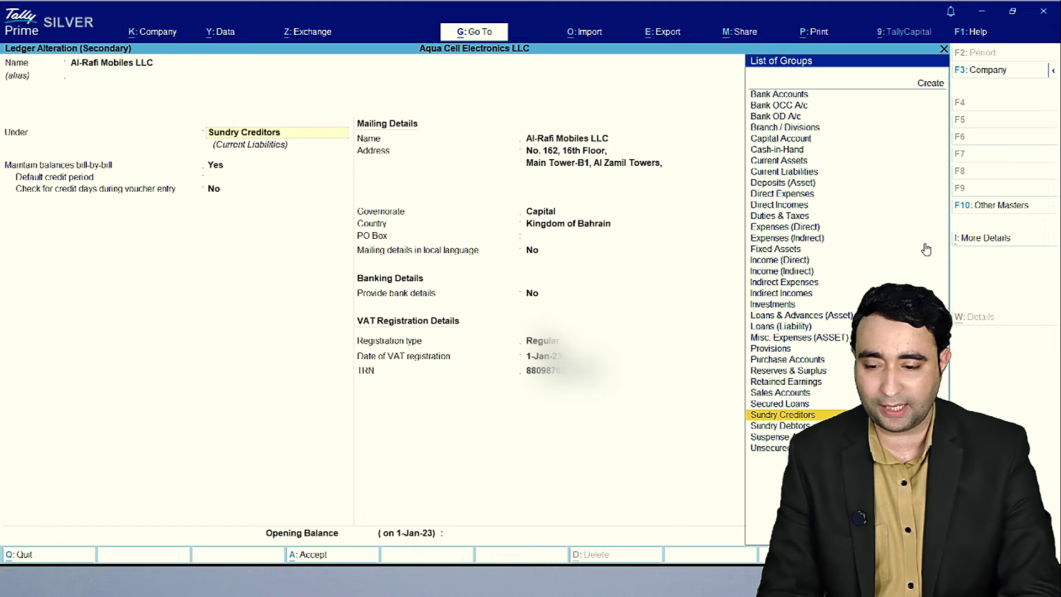
key(Return)
key(Return)
key(Return)
key(Return)
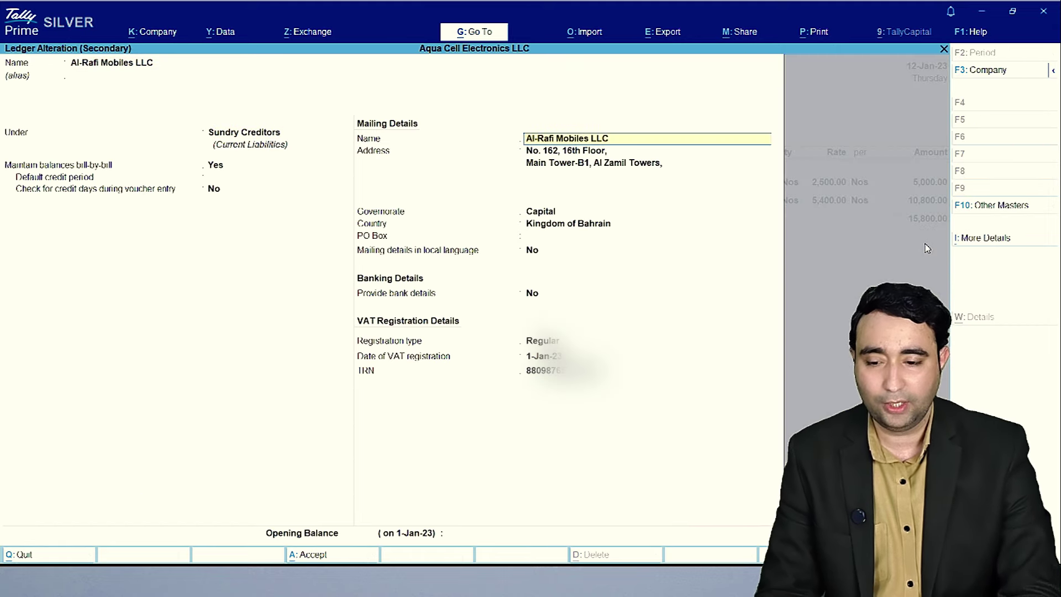
key(Return)
key(Return)
key(Return)
key(Return)
key(Return)
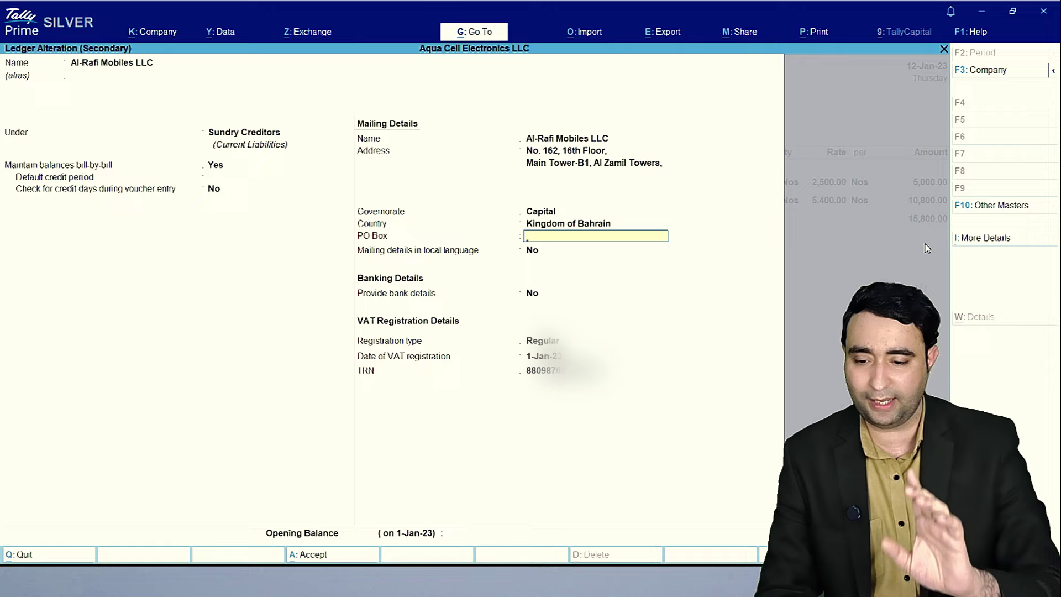
- Review the supplier ledger's banking and VAT registration details and return to the purchase voucher
key(Return)
key(Return)
key(Return)
key(Return)
key(Return)
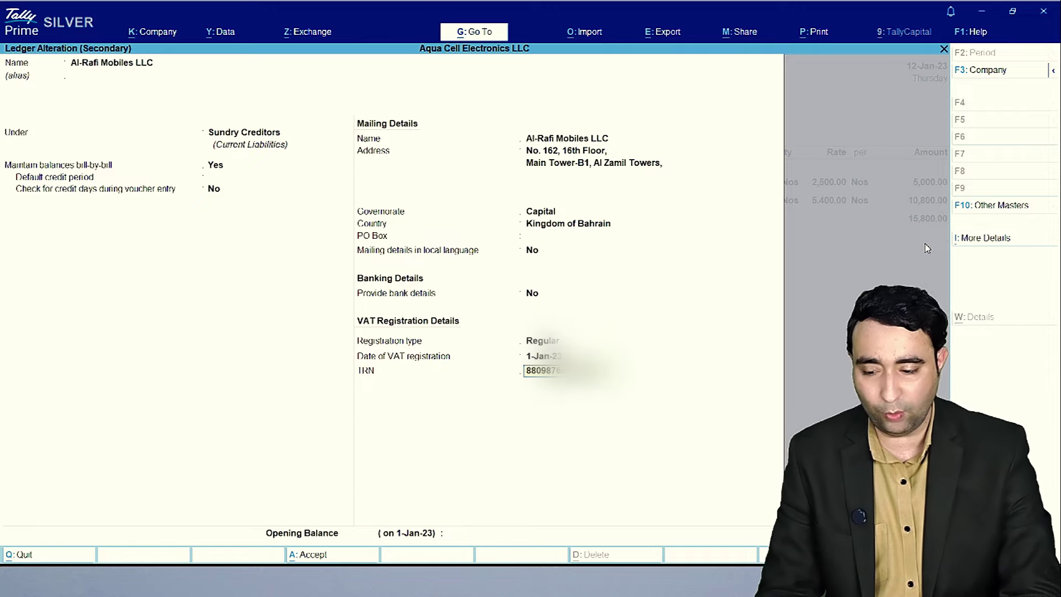
key(Return)
key(Return)
- Skip the receipt details and go through the supplier's party details to the voucher's purchase ledger
key(Return)
key(Return)
key(Return)
key(Return)
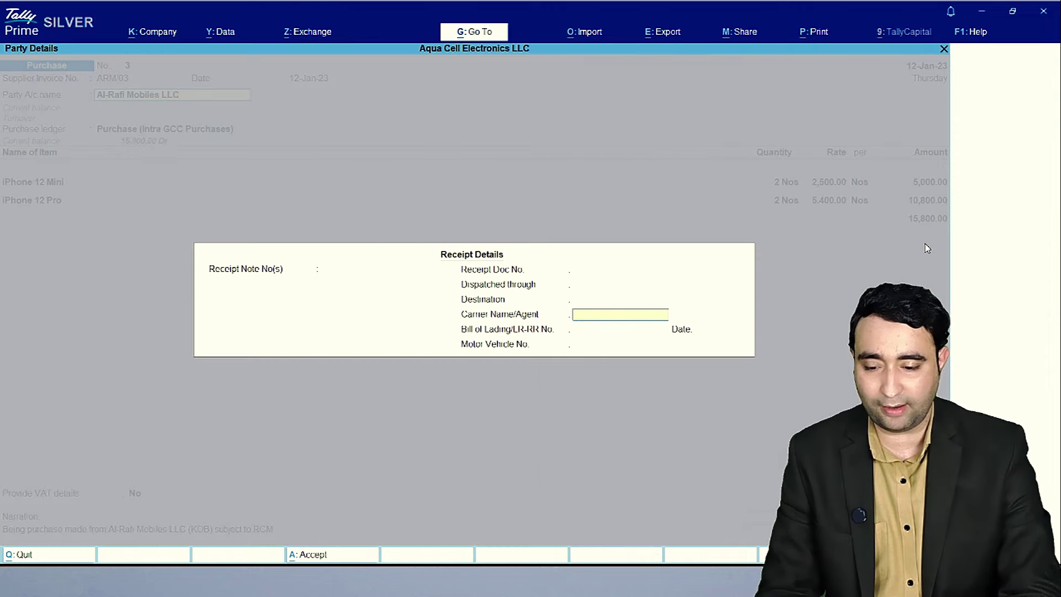
key(Return)
key(Return)
key(Return)
key(Return)
key(Return)
key(Return)
key(Return)
key(Return)
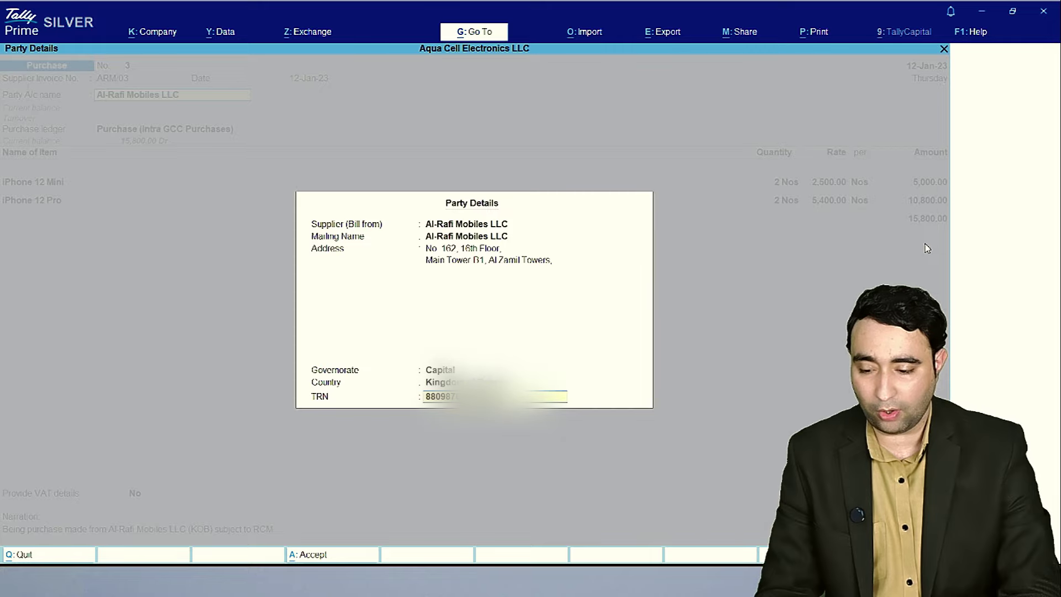
key(Return)
- Open the Purchase (Intra GCC Purchases) ledger and review its group, nature of transaction, taxability, tax rate and type of supply
key(ctrl+Return)
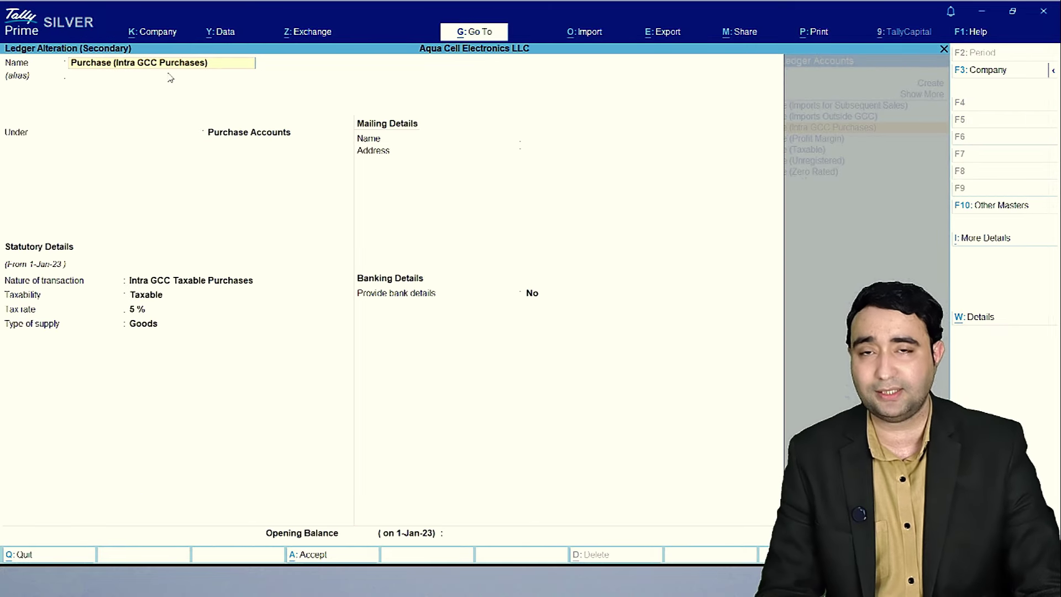
key(Return)
key(Return)
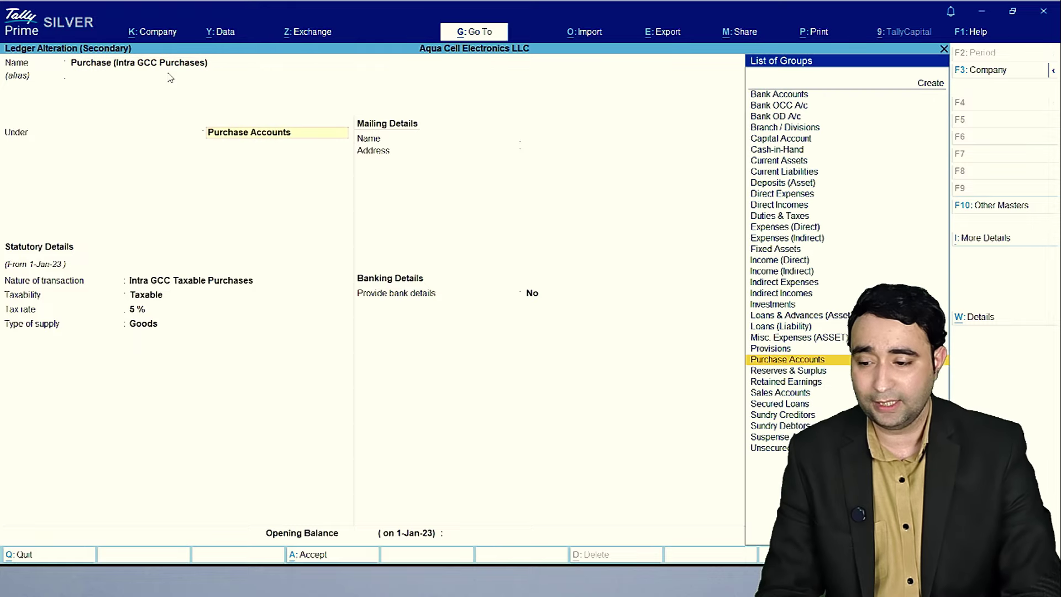
key(Return)
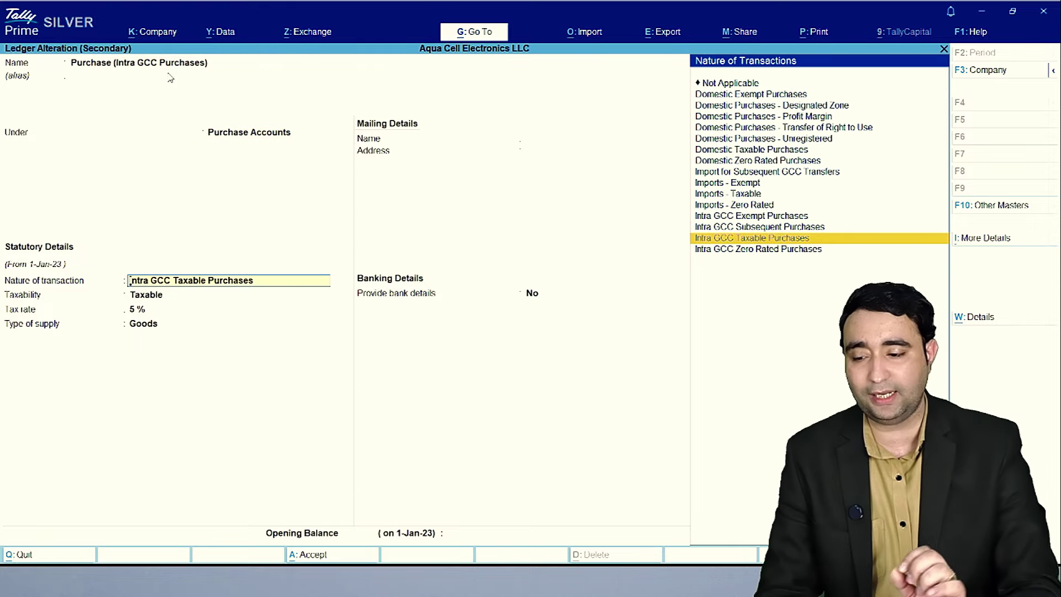
key(Return)
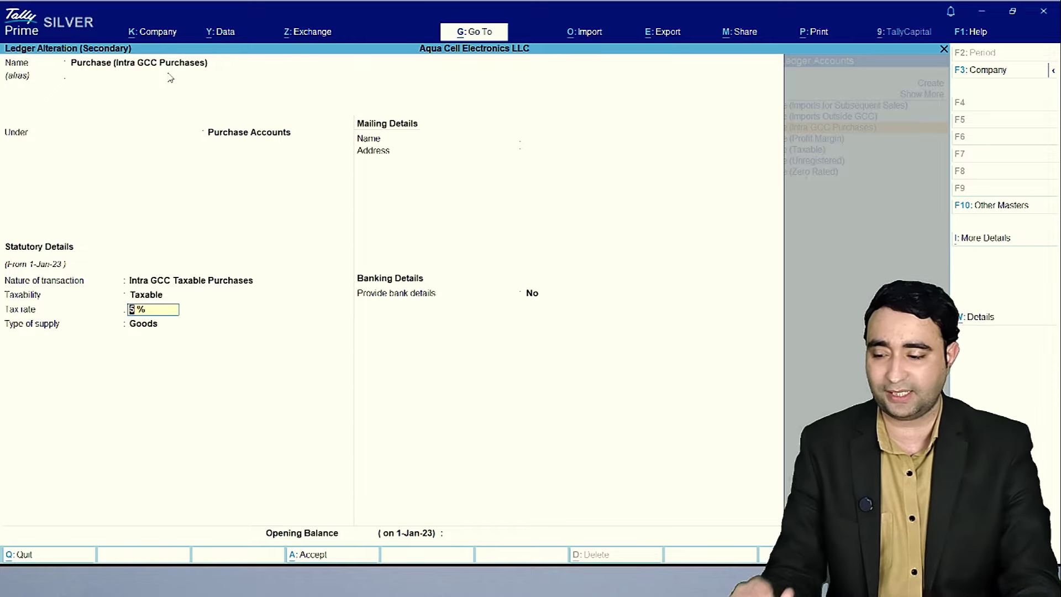
key(Return)
key(Return)
key(Return)
key(Return)
key(Return)
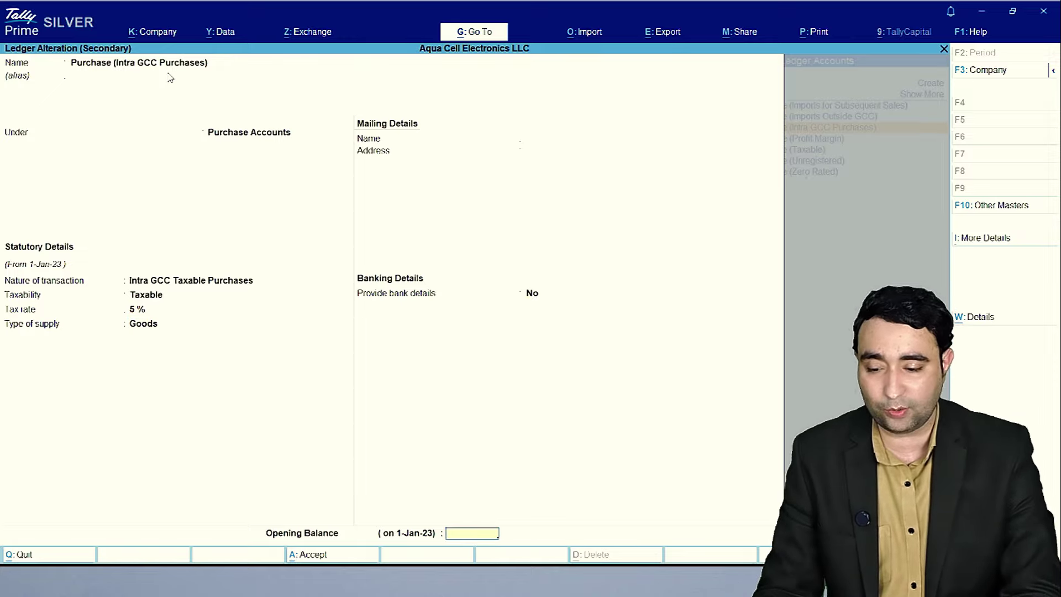
key(Return)
- Return to the purchase voucher and review the quantities, rates and amounts of the iPhone 12 Mini and iPhone 12 Pro lines
key(Return)
key(Return)
key(Return)
key(Return)
key(Return)
key(Return)
key(Return)
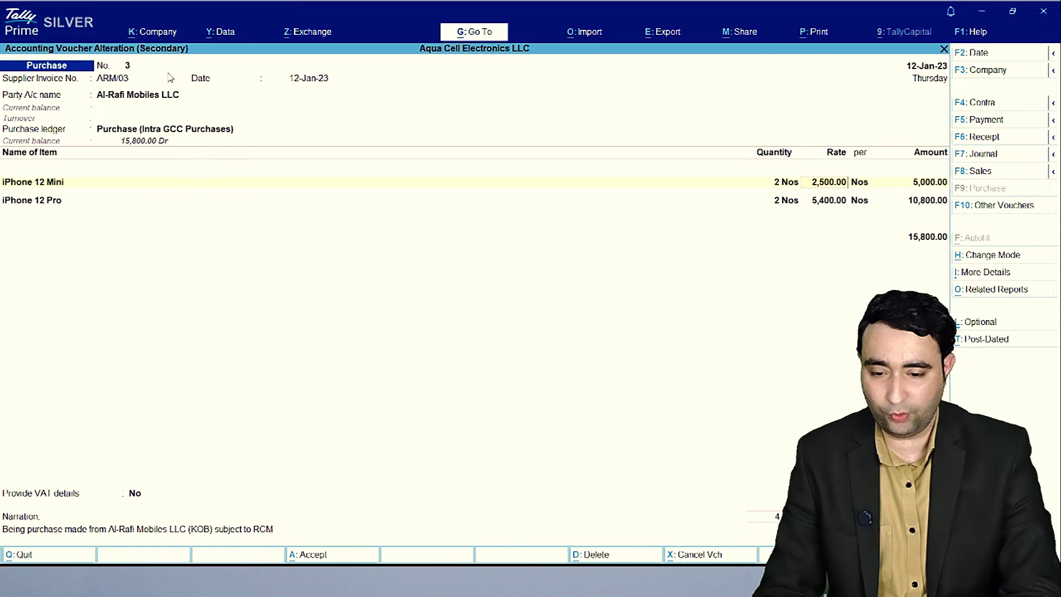
key(Return)
key(Return)
key(Return)
key(Return)
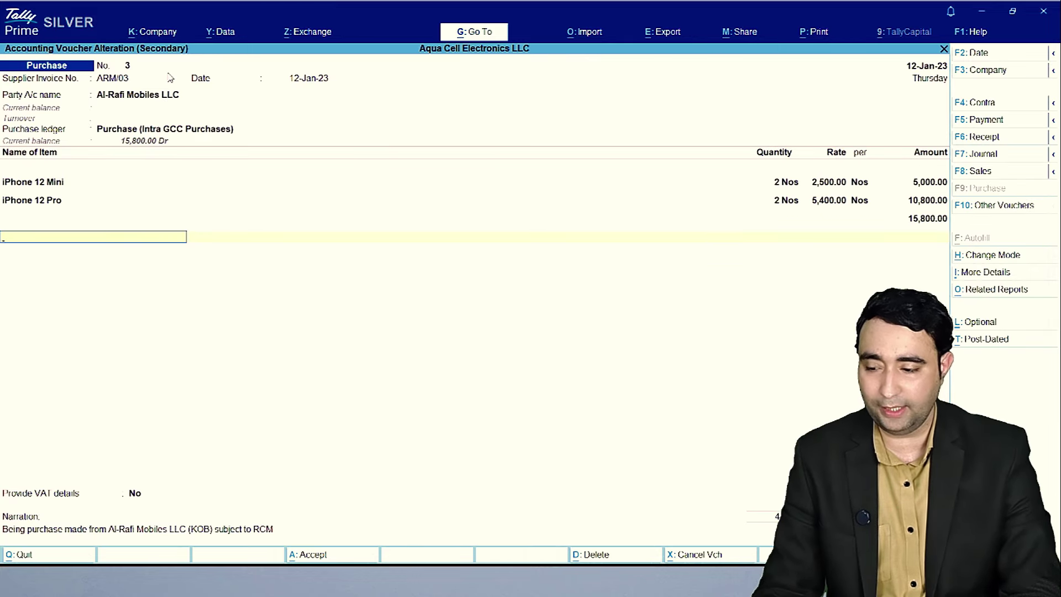
- Open the purchase voucher's VAT tax analysis, examine the intra-GCC taxable purchase lines and close it
key(Return)
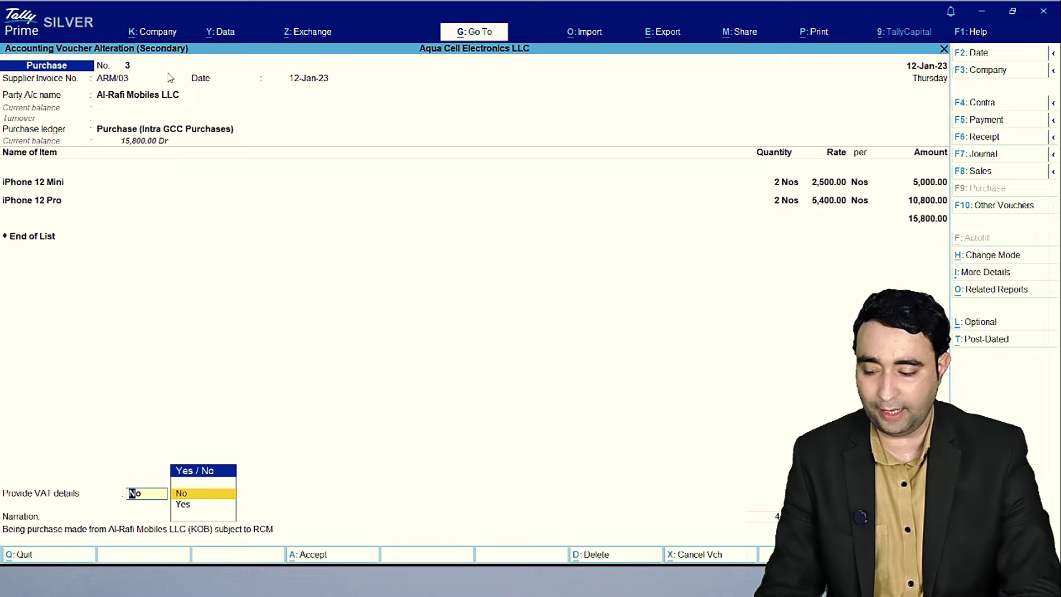
key(ctrl+o)
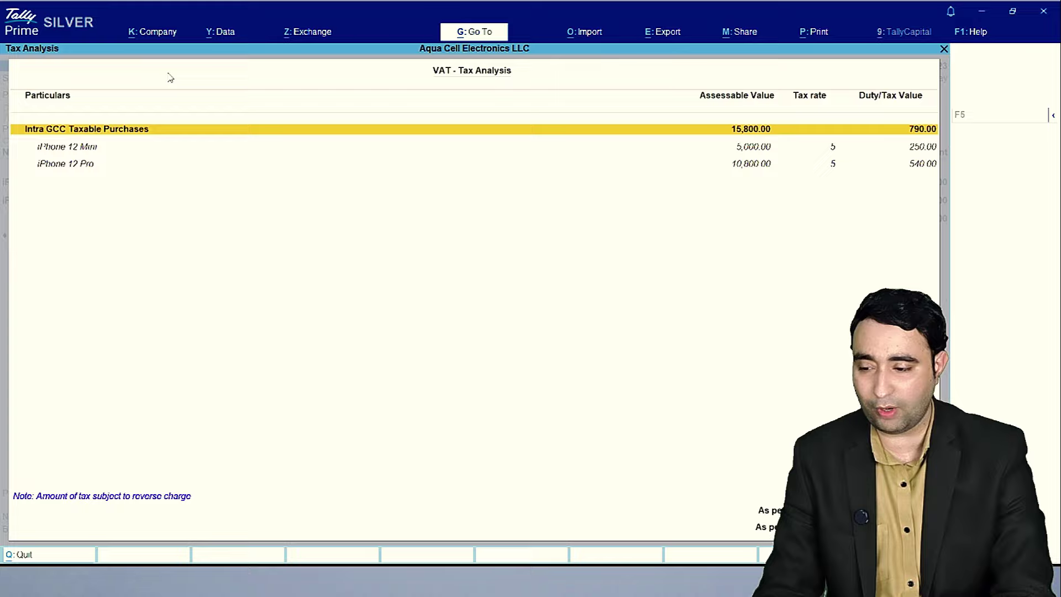
key(Down)
key(Down)
key(Up)
key(Up)
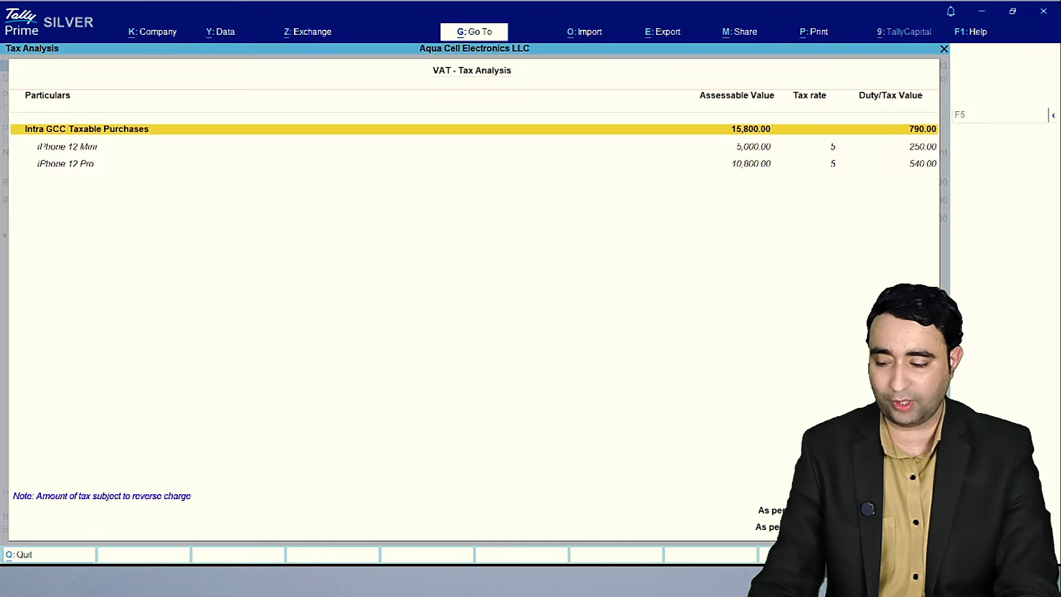
key(Escape)
key(Escape)
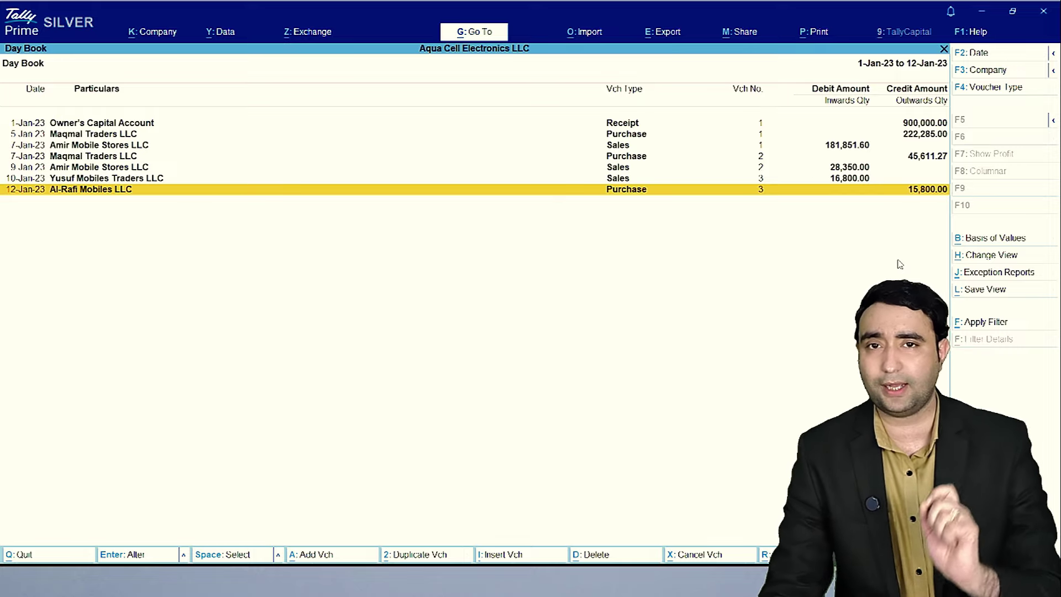
- Leave the Day Book and open the VAT 201 return from the VAT reports
key(Escape)
key(Escape)
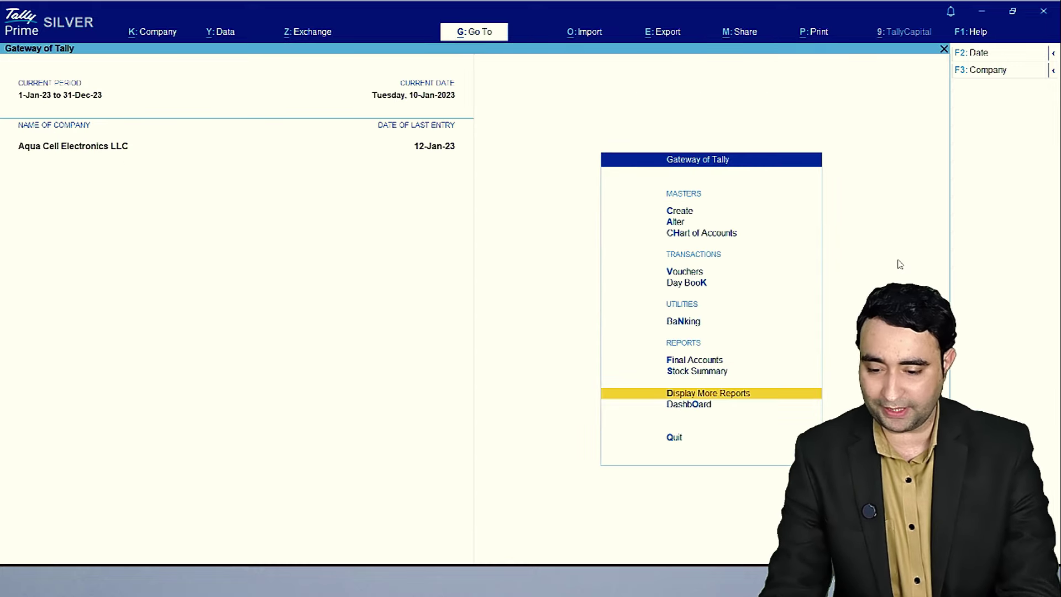
key(Escape)
key(d)
key(Down)
key(Down)
key(Down)
key(Down)
key(Down)
key(Down)
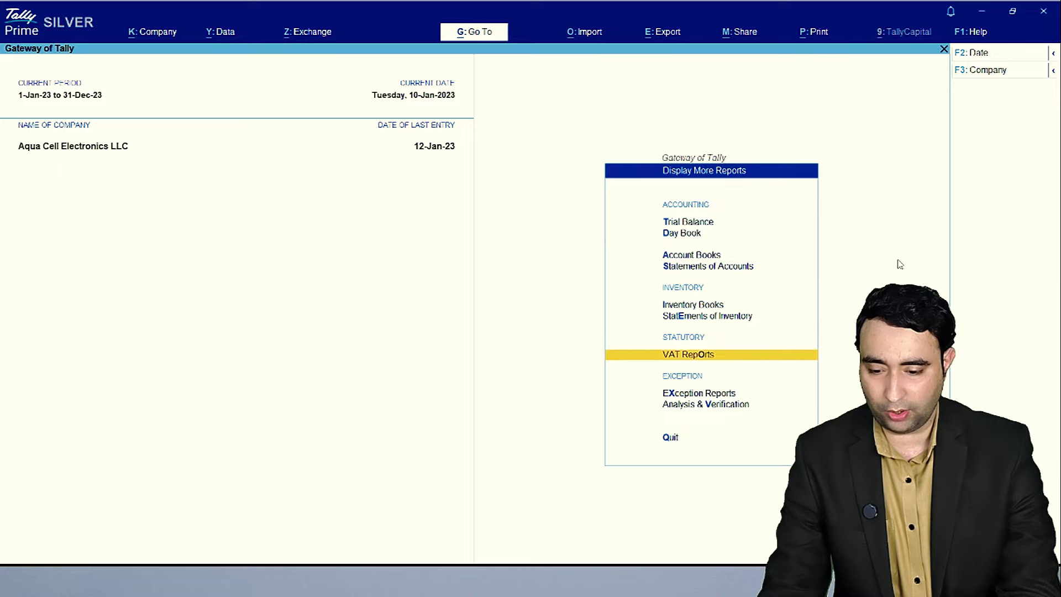
key(Return)
key(Down)
key(Up)
key(Return)
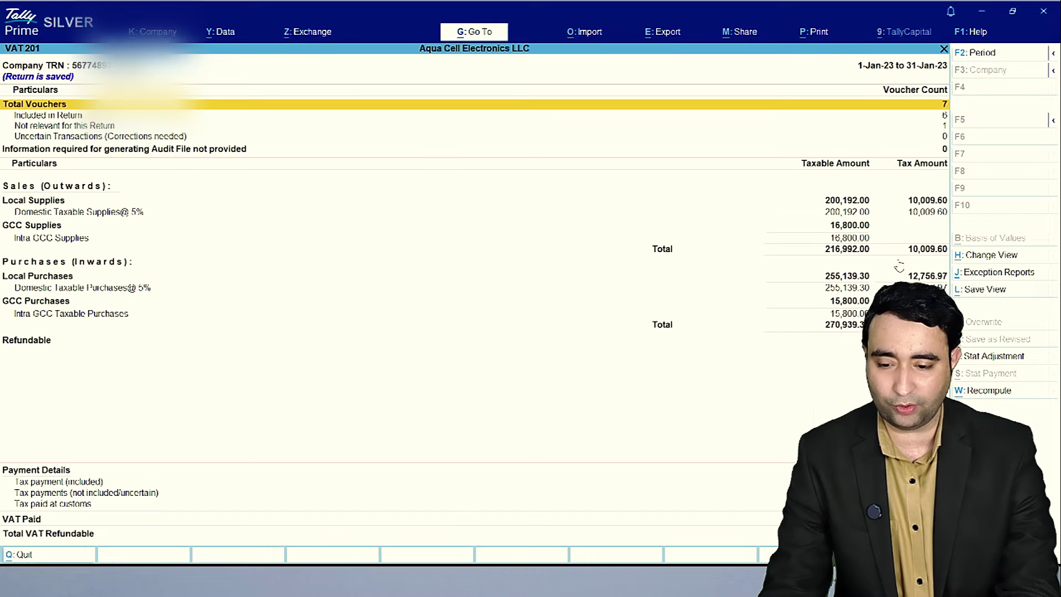
- Set the VAT 201 period to end on 12-Jan-23
key(F2)
key(Return)
text(12)
key(Return)
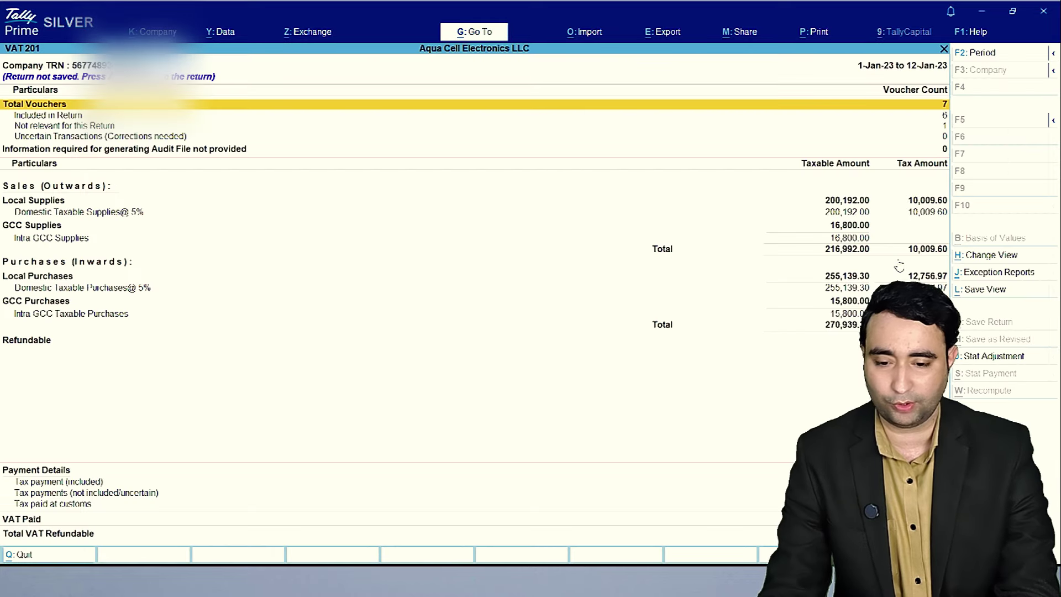
- Review the VAT 201 sales and purchase lines from the voucher counts down to Intra GCC Taxable Purchases
key(Down)
key(Down)
key(Down)
key(Down)
key(Down)
key(Down)
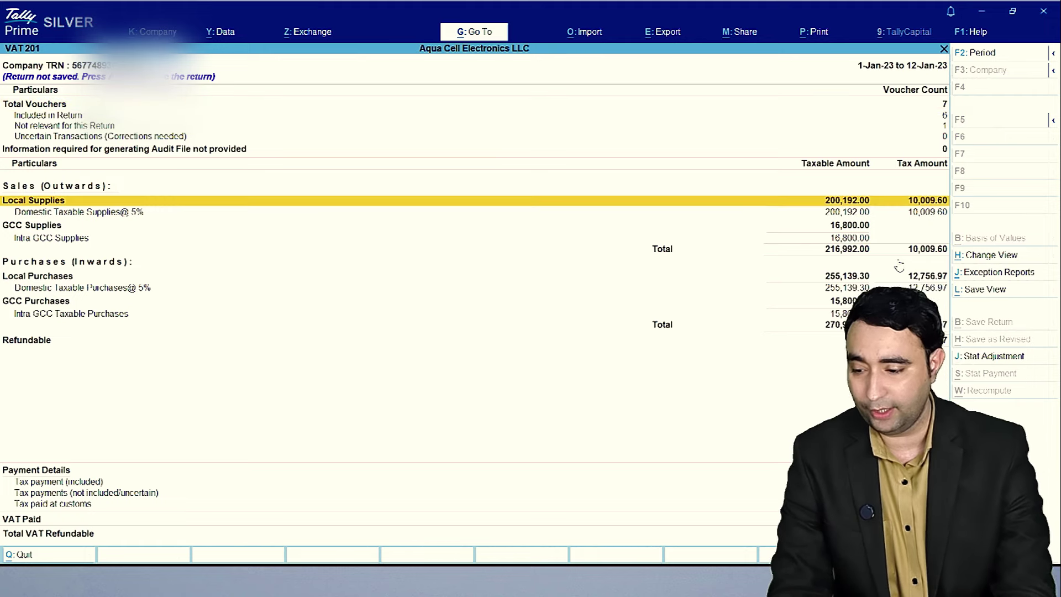
key(Down)
key(Down)
key(Down)
key(Down)
key(Down)
key(Down)
key(Down)
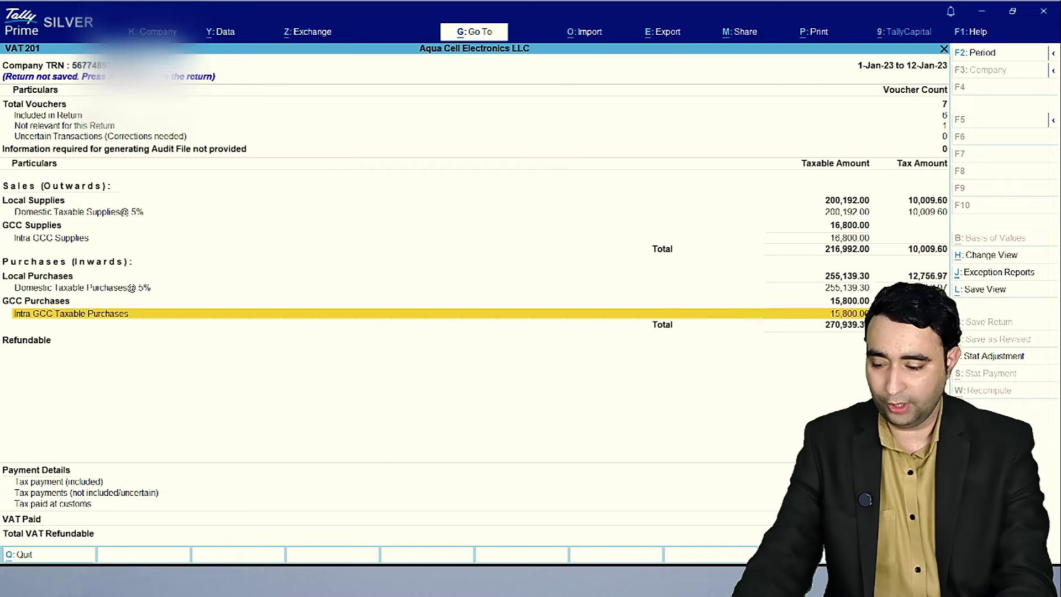
- Close the VAT 201 return and examine the Reverse Charge Report's intra-GCC purchase and its tax liability
key(Escape)
key(Down)
key(Down)
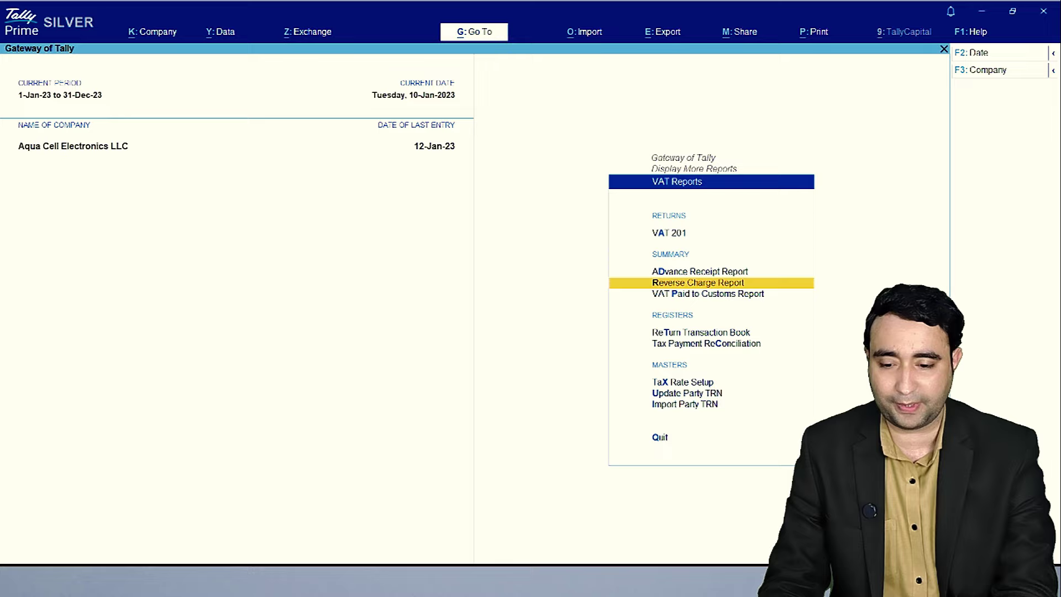
key(Return)
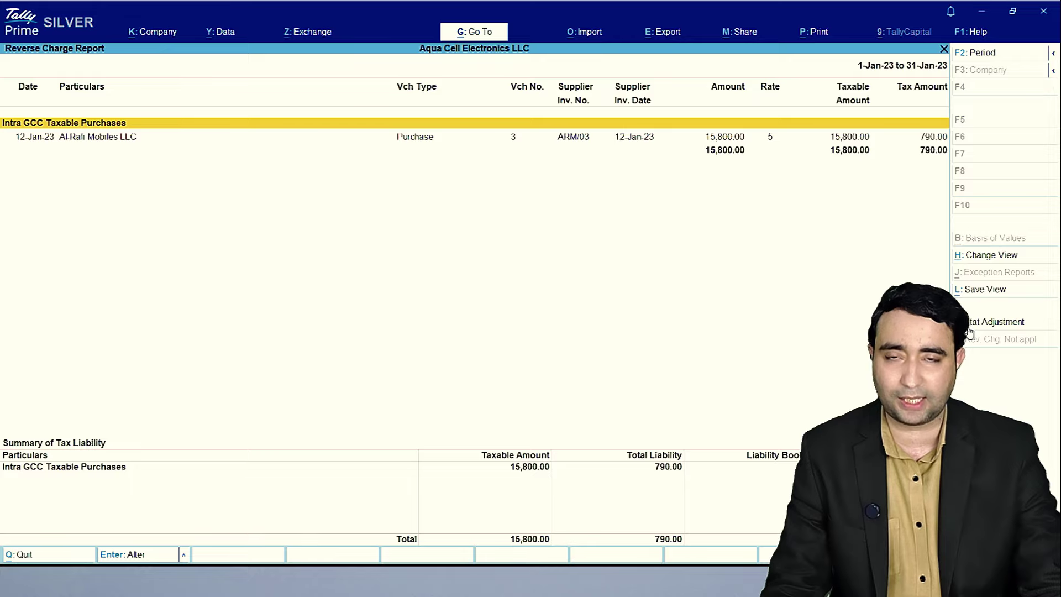
- Leave the VAT reports and start a new journal voucher
key(Escape)
key(Escape)
key(Escape)
key(Escape)
key(Escape)
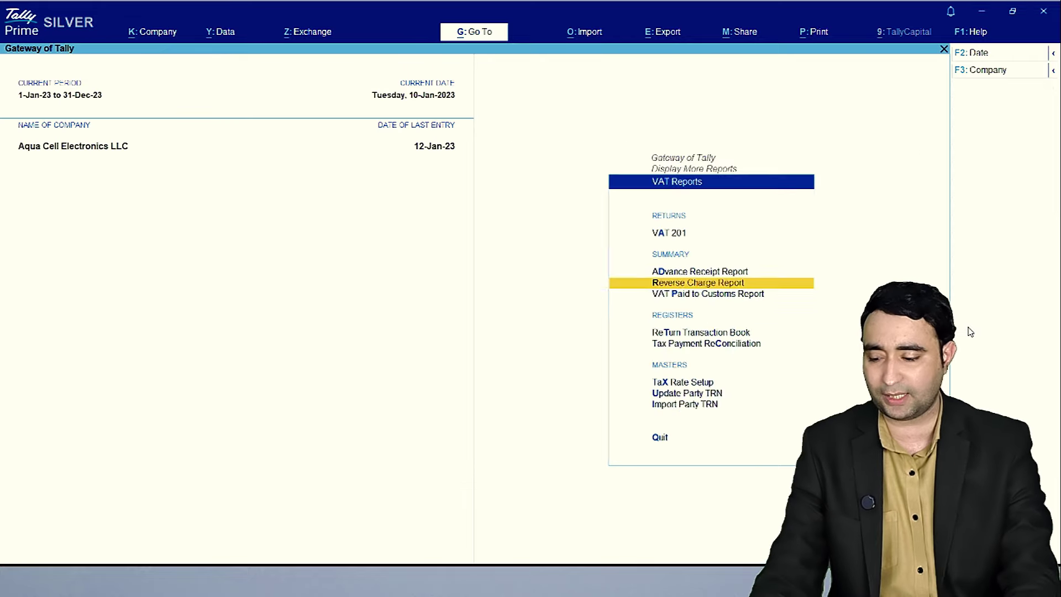
key(v)
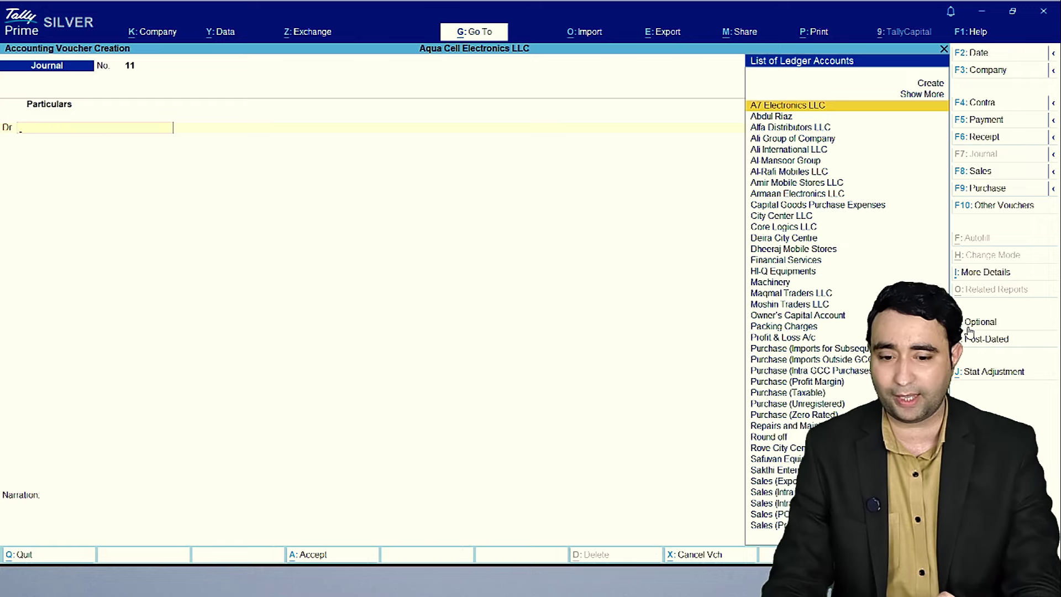
key(F2)
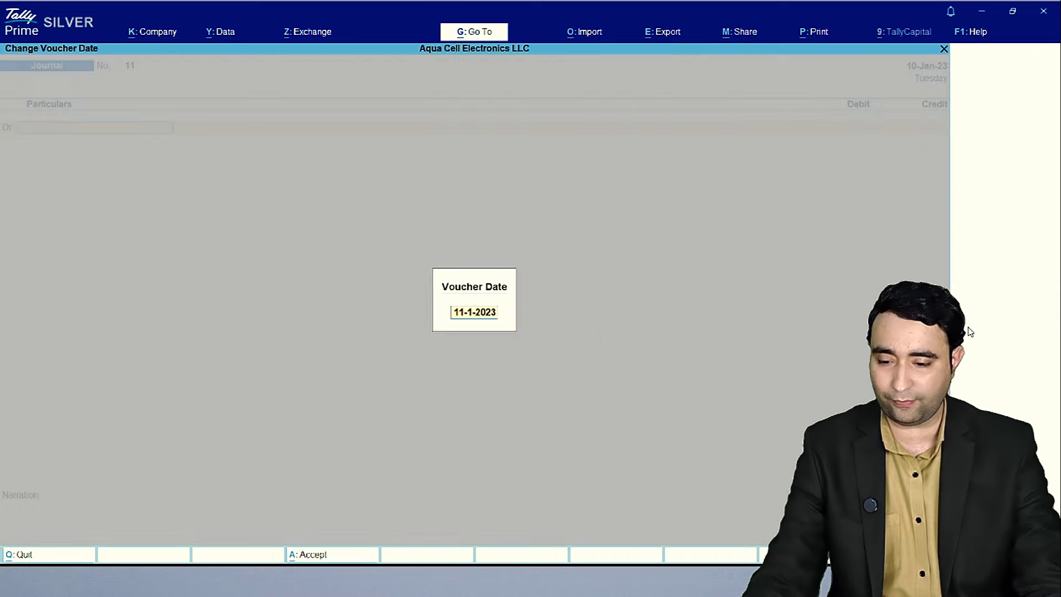
key(BackSpace)
key(Escape)
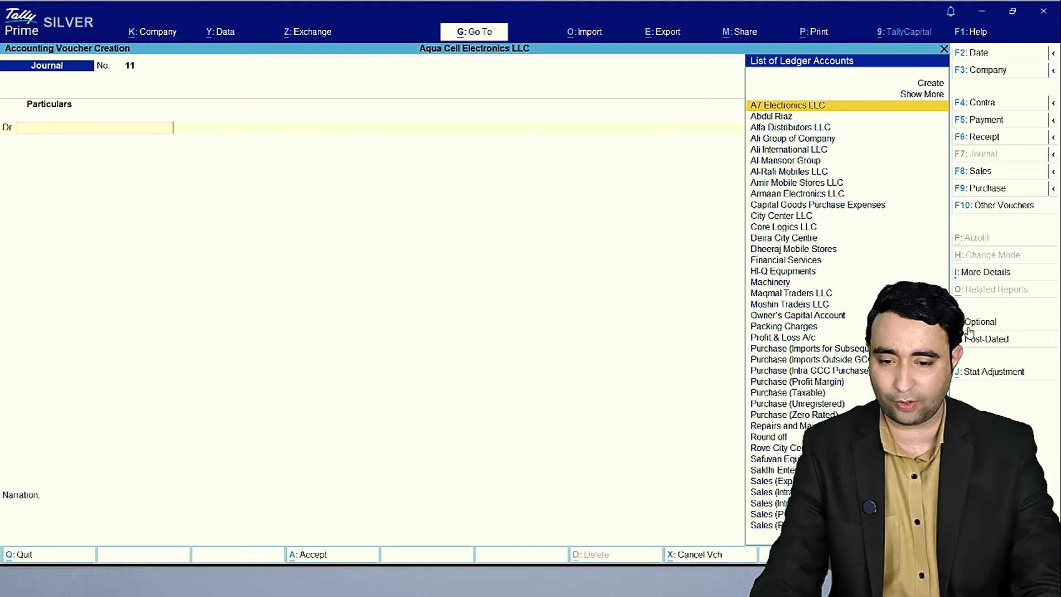
- Set the journal's statutory adjustment to Increase of Tax Liability & Input Tax Credit for Intra GCC Purchase, not declared to customs
click(968, 380)
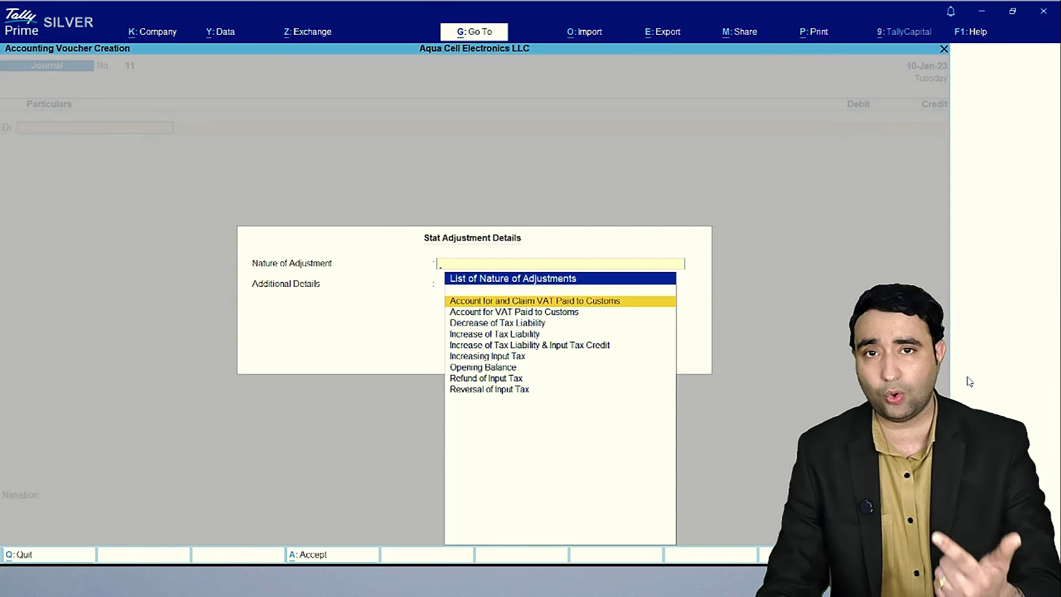
key(Down)
key(Down)
key(Down)
key(Down)
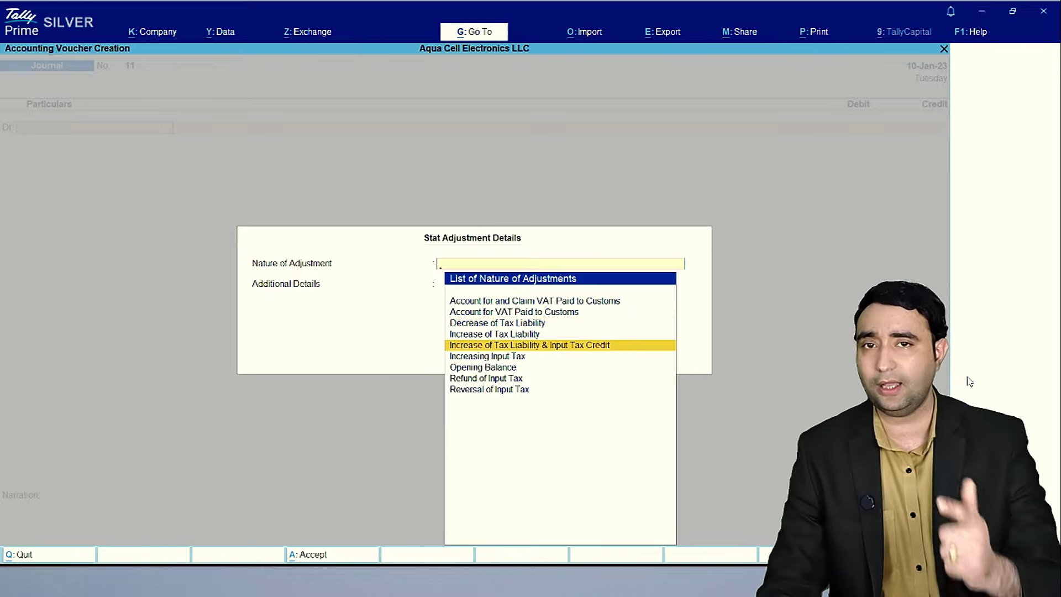
key(Return)
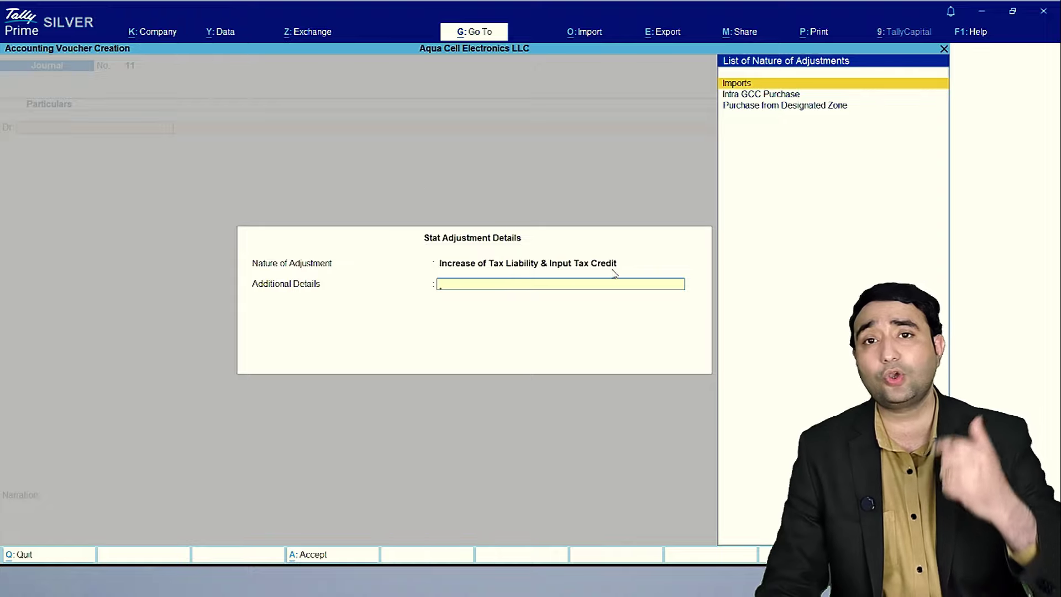
key(Down)
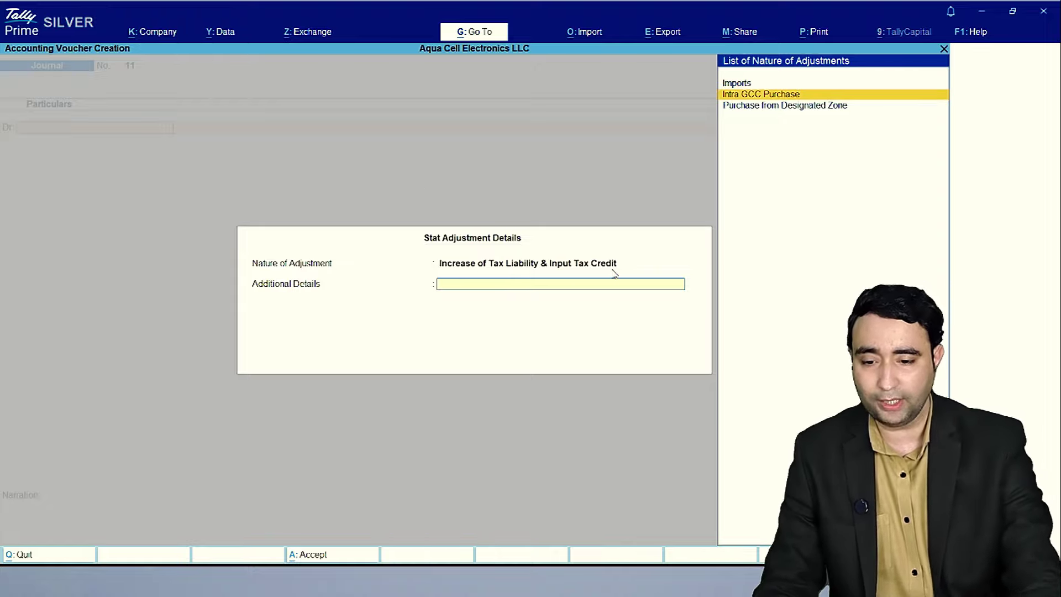
click(796, 97)
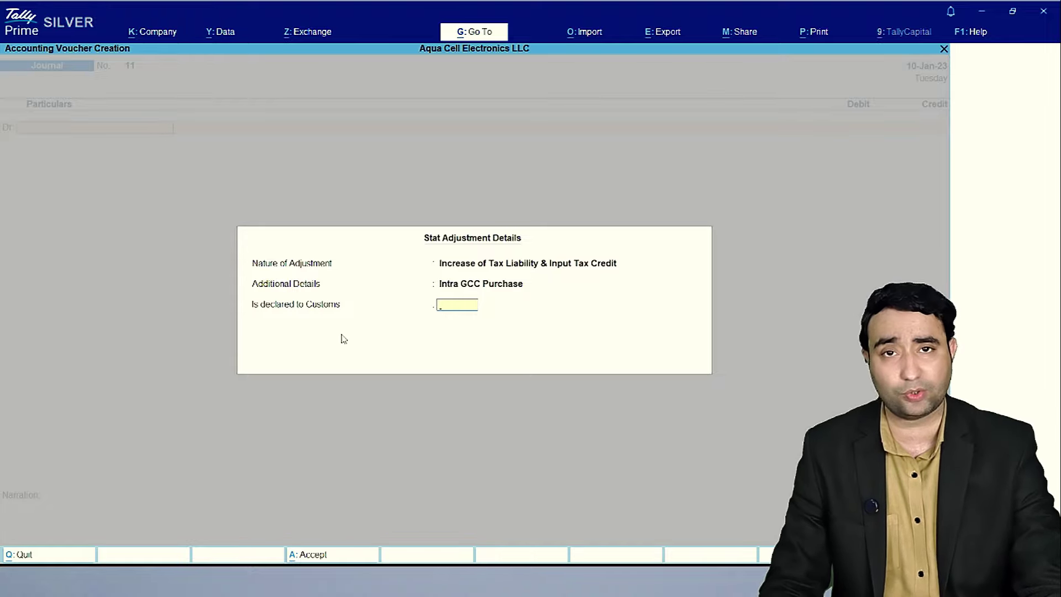
text(N)
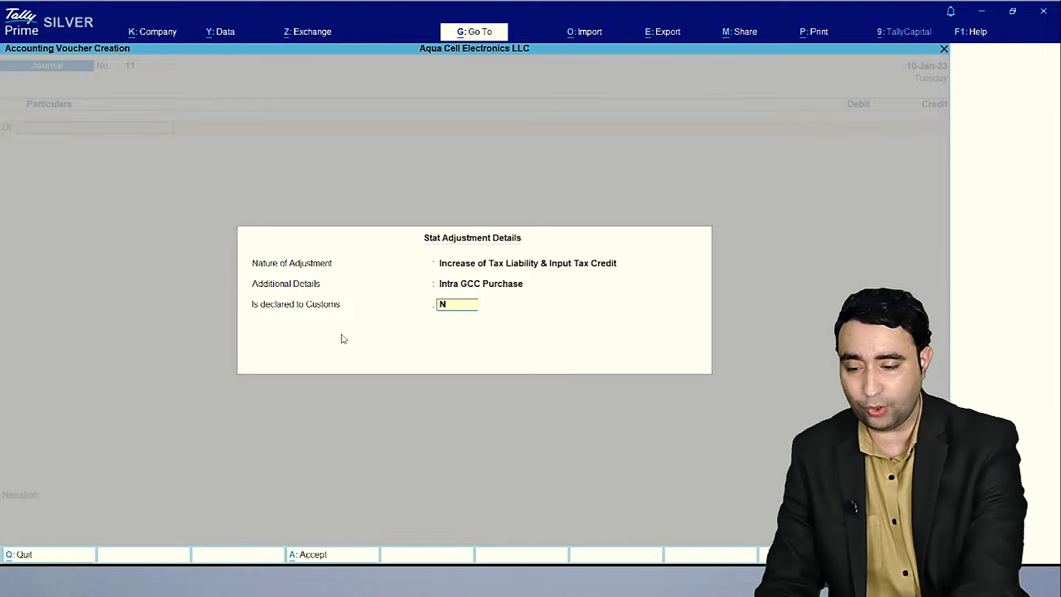
key(Return)
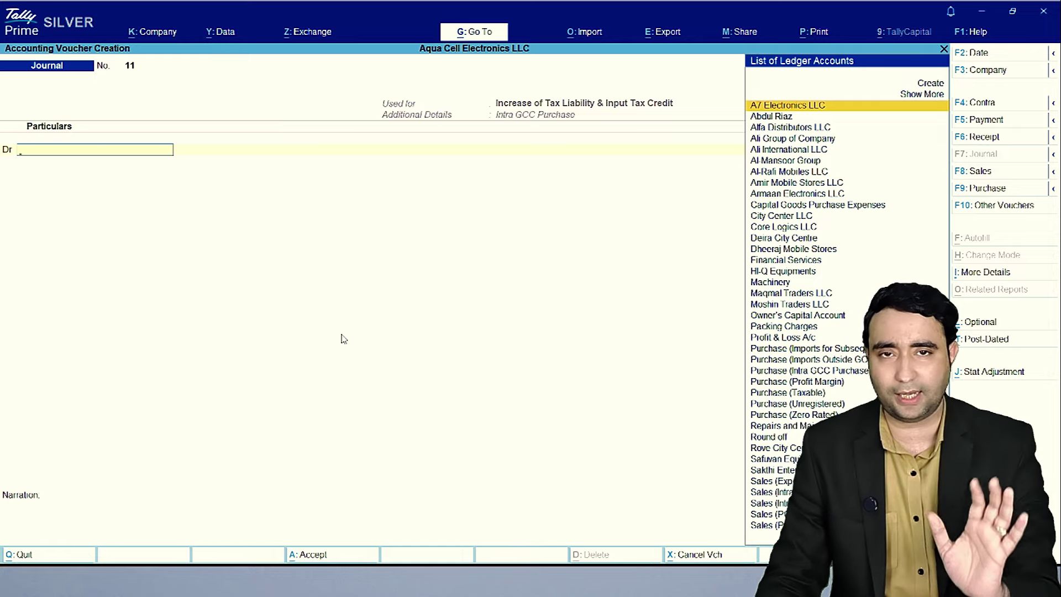
- Debit the VAT ledger with 790 at 5% on a taxable value of 15,800
text(V)
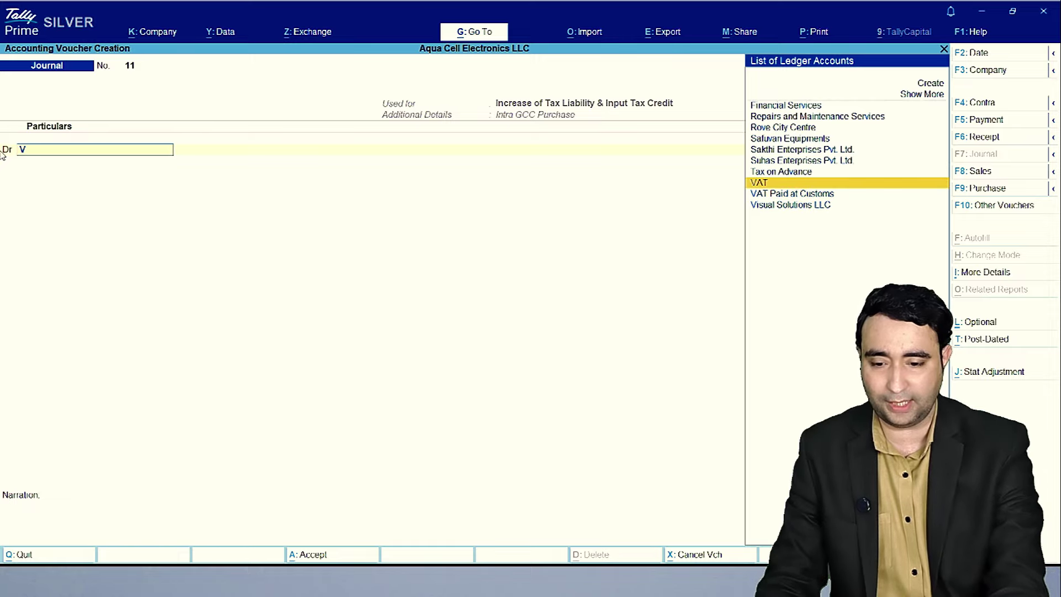
key(Return)
key(Return)
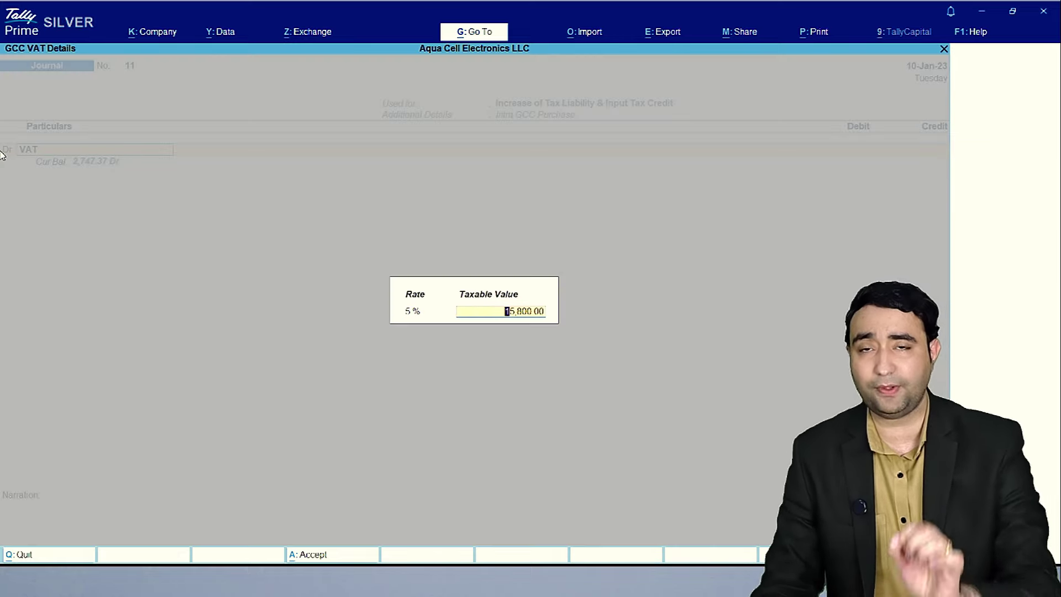
key(Return)
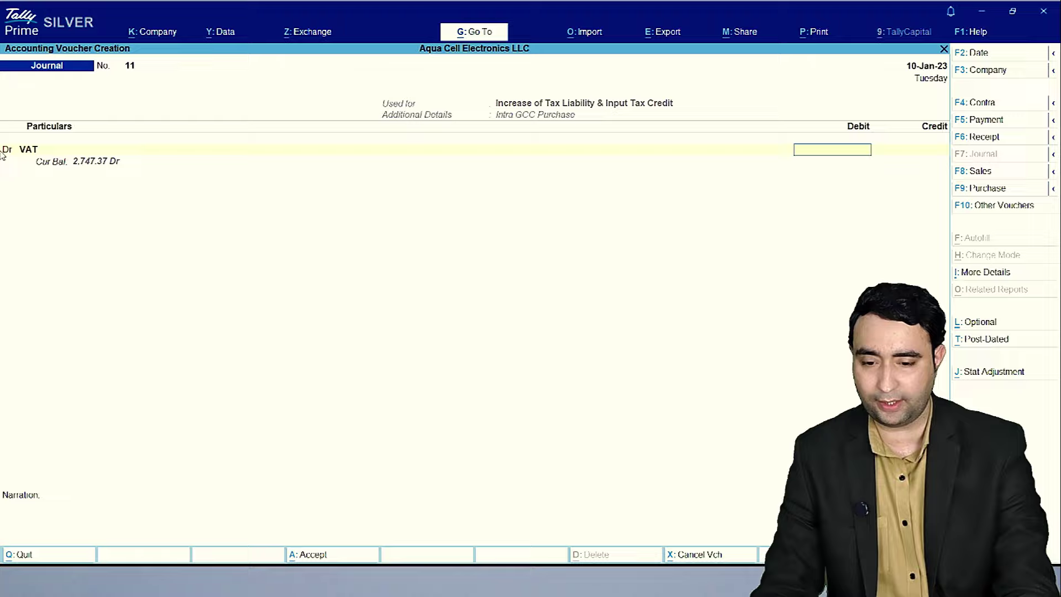
text(790)
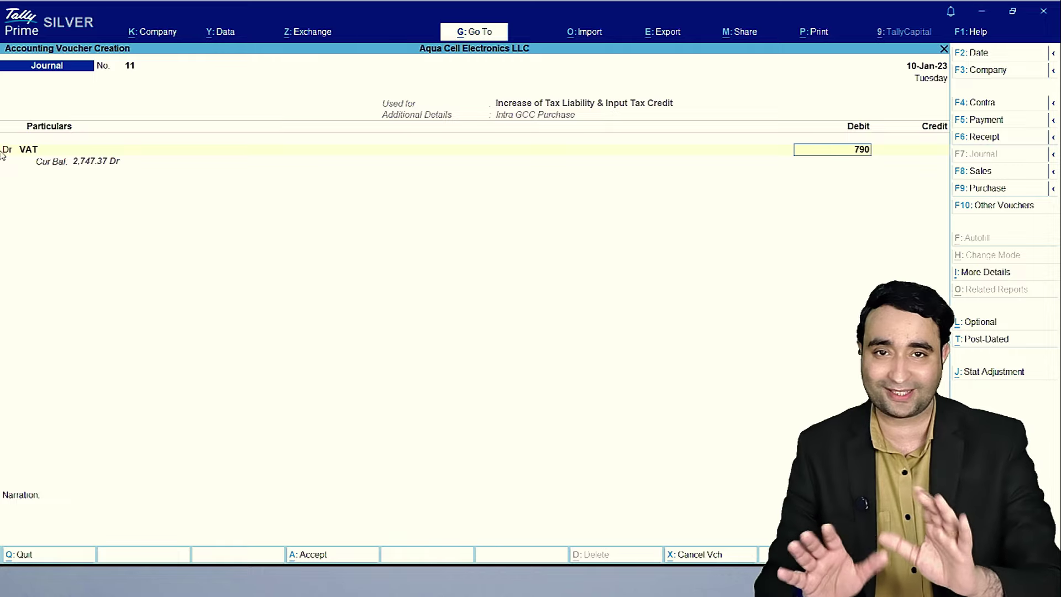
key(Return)
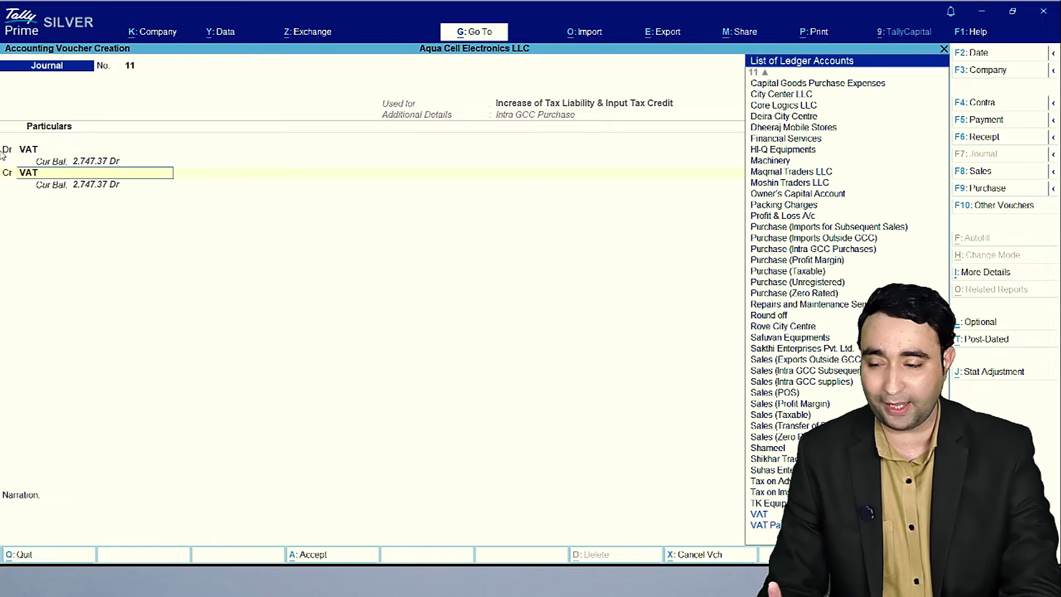
- Credit the VAT ledger with 790 at 5% on a taxable value of 15,800 and save the journal
key(Return)
key(Return)
text(5)
key(Return)
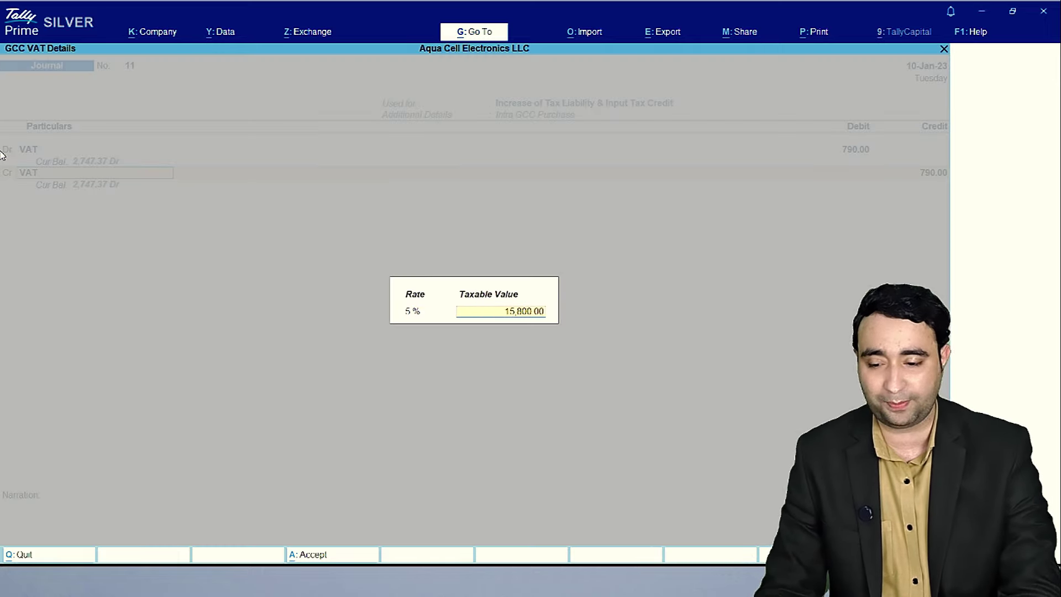
key(Return)
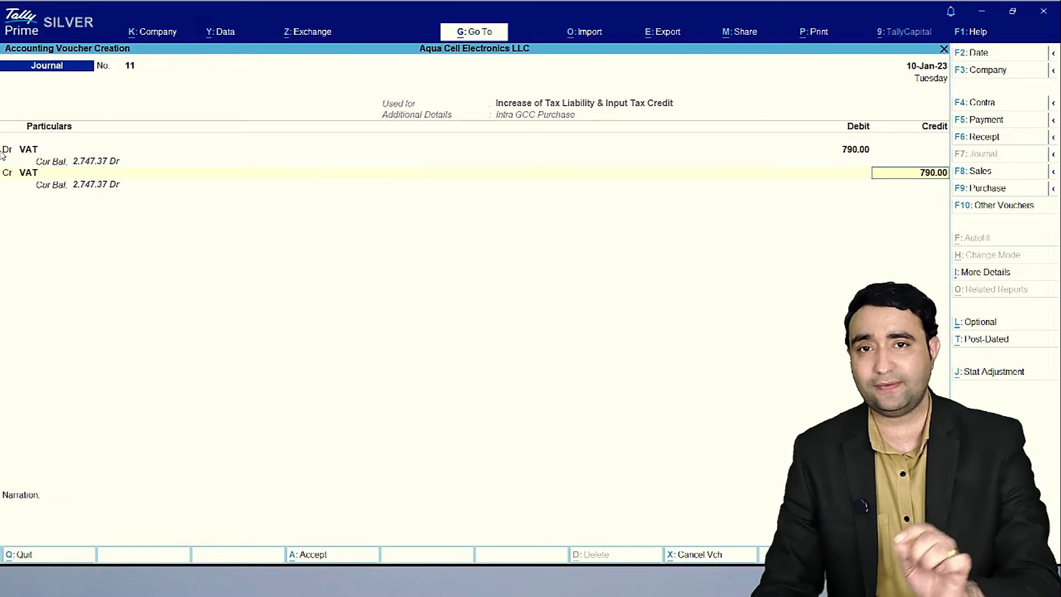
key(Return)
key(Return)
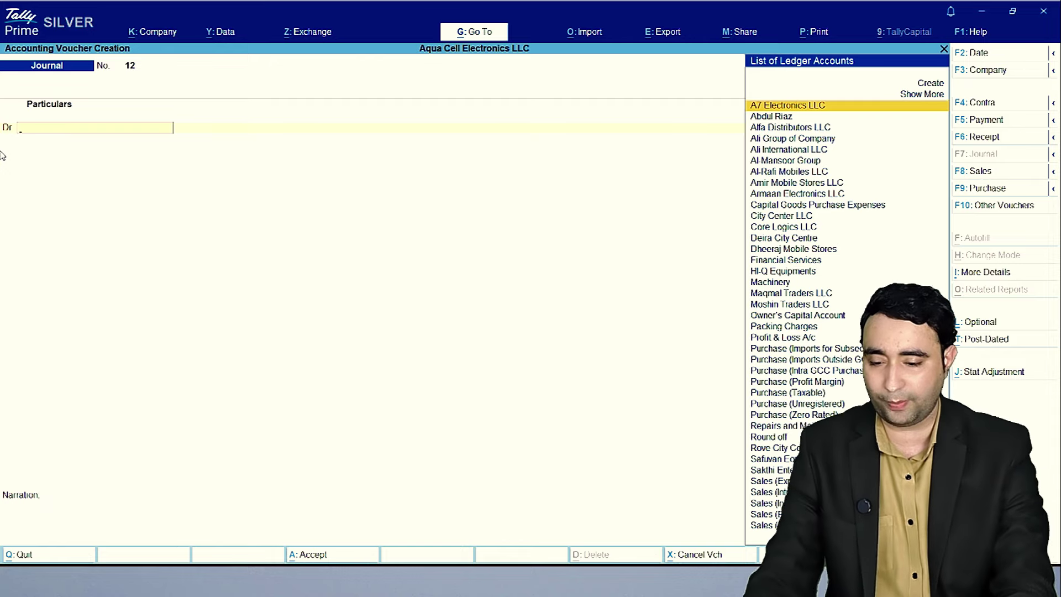
- Leave voucher entry, reopen the Reverse Charge Report and check the booked liability for Intra GCC Taxable Purchases
key(Escape)
key(Escape)
key(Escape)
key(d)
key(o)
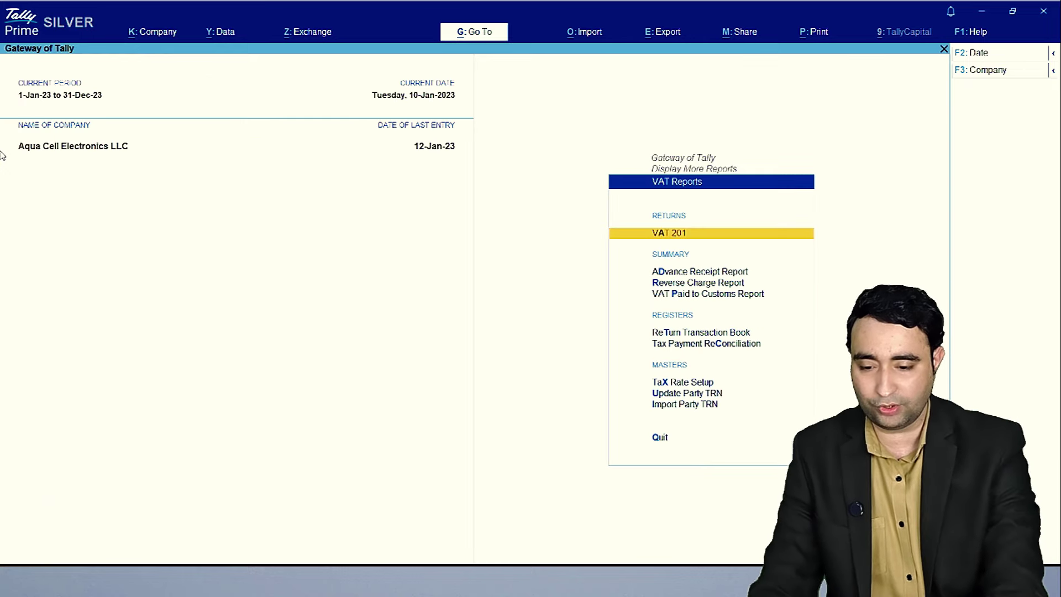
key(Down)
key(Down)
key(Return)
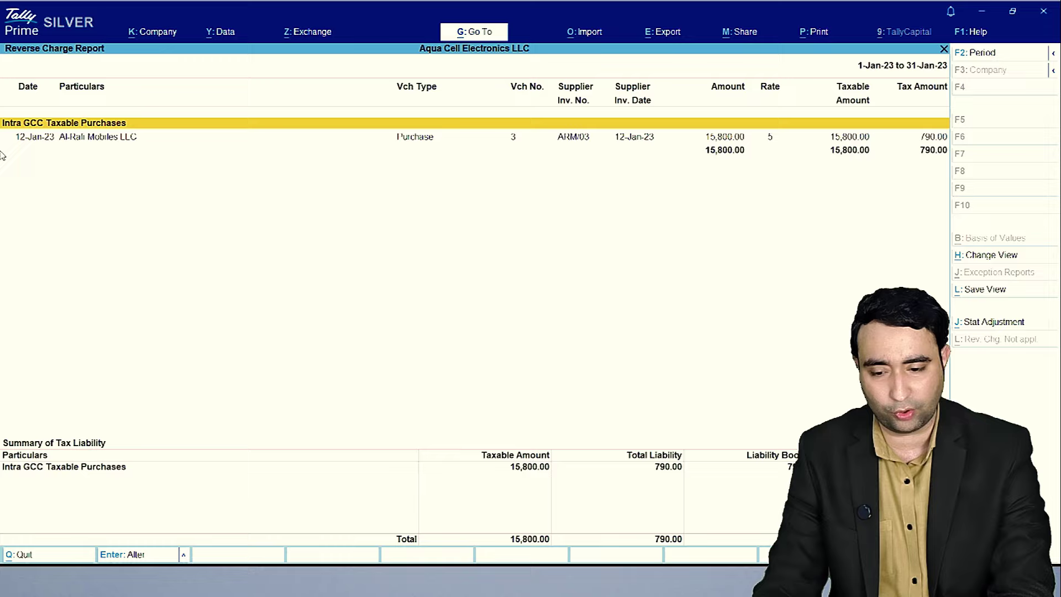
key(Down)
key(Down)
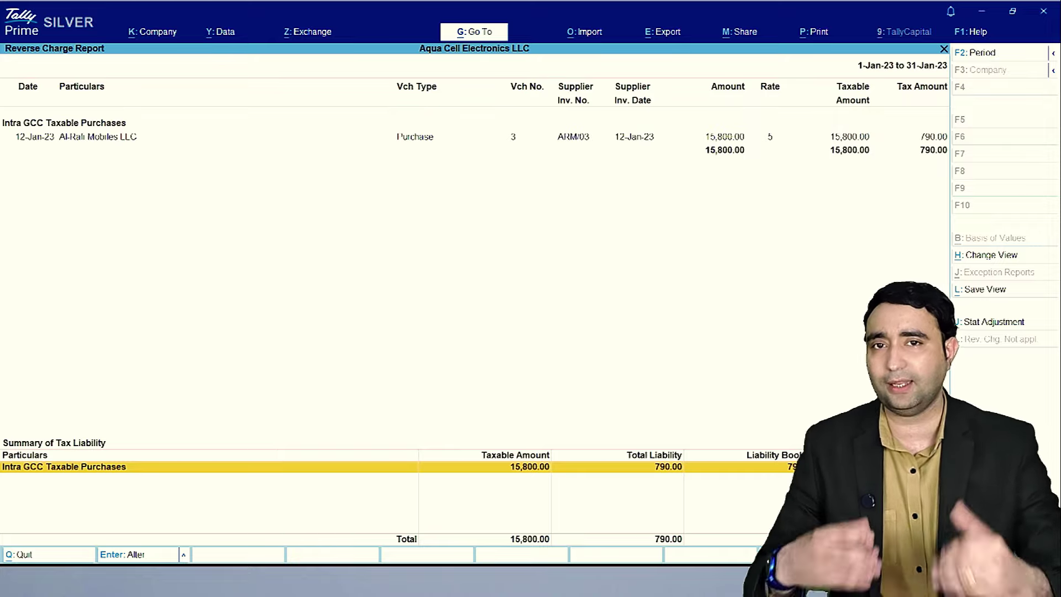
- Reopen the VAT 201 return for the period 1-Jan-23 to 12-Jan-23
key(Escape)
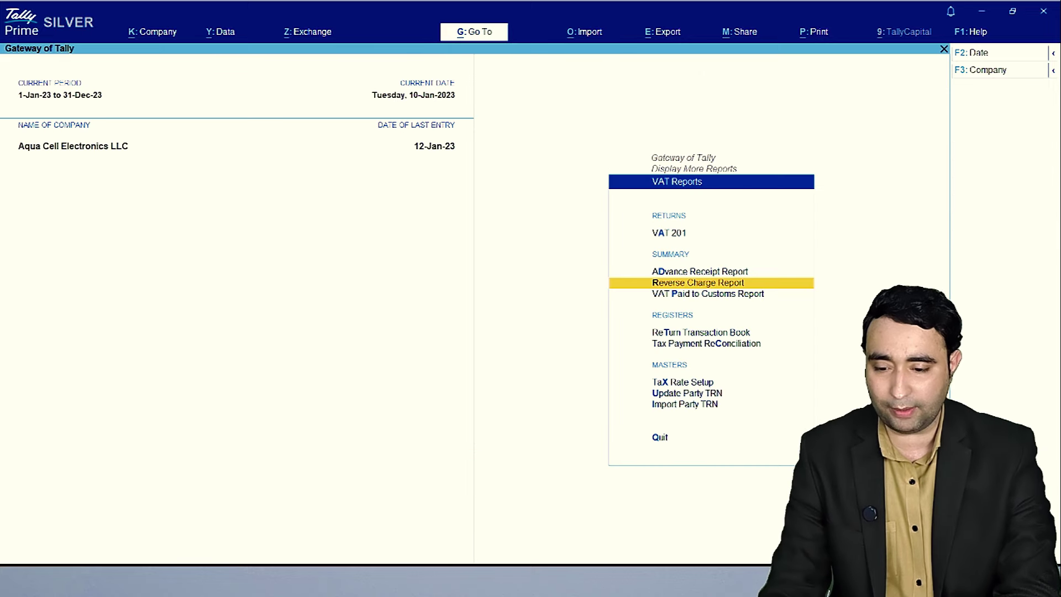
key(Up)
key(Up)
key(Return)
key(F2)
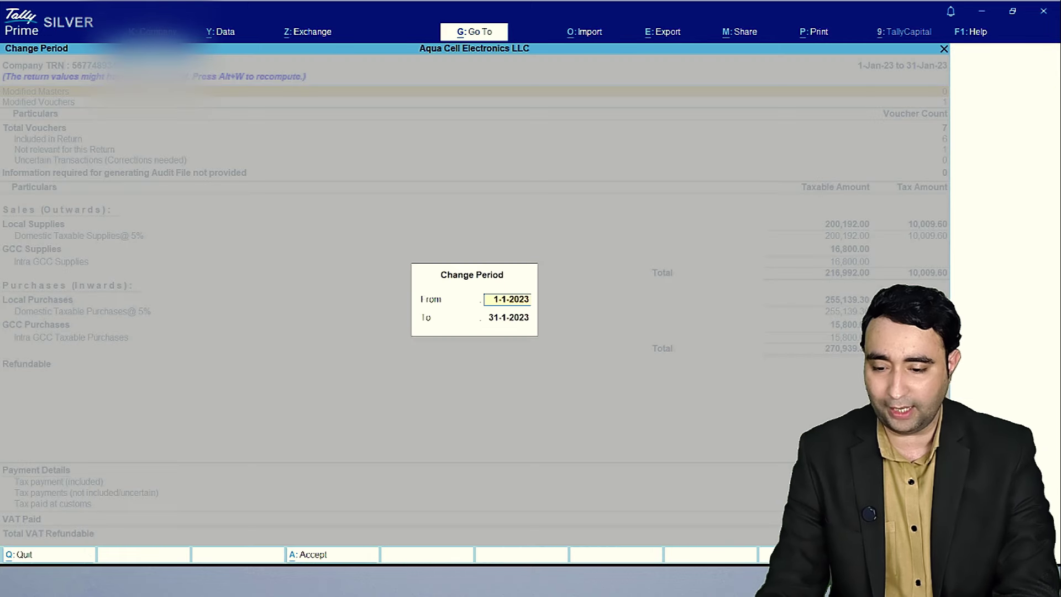
key(Return)
text(12)
key(Return)
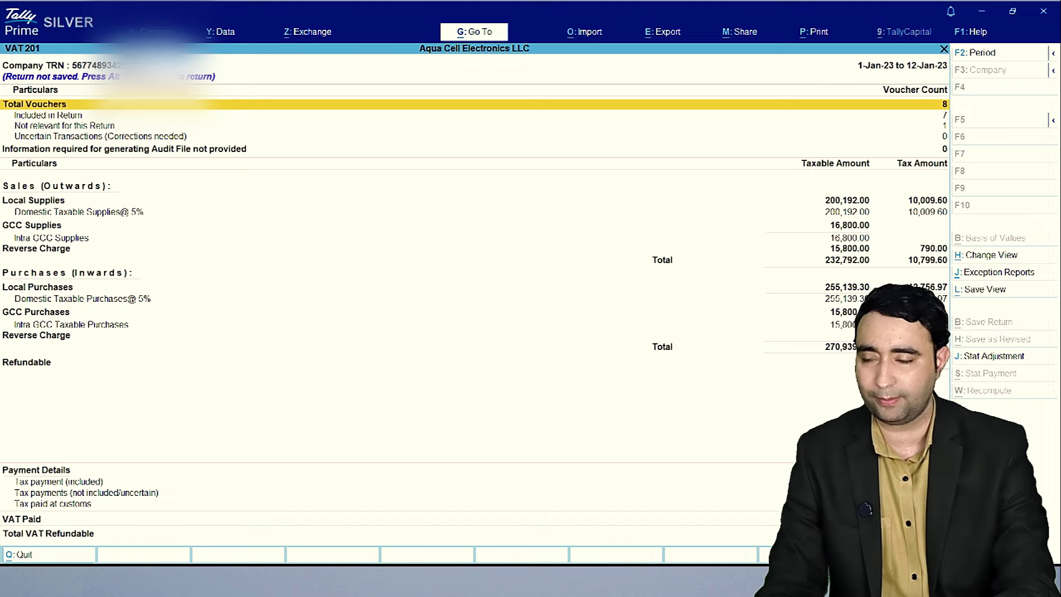
- Examine the VAT 201 sales section down to its Reverse Charge line
key(Down)
key(Down)
key(Down)
key(Down)
key(Down)
key(Down)
key(Down)
key(Down)
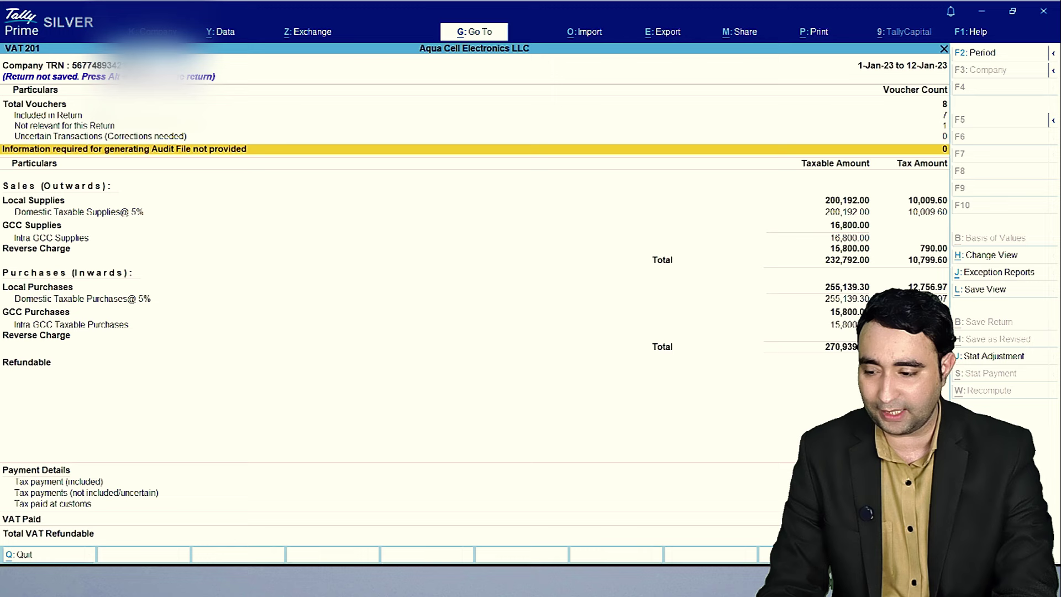
key(Down)
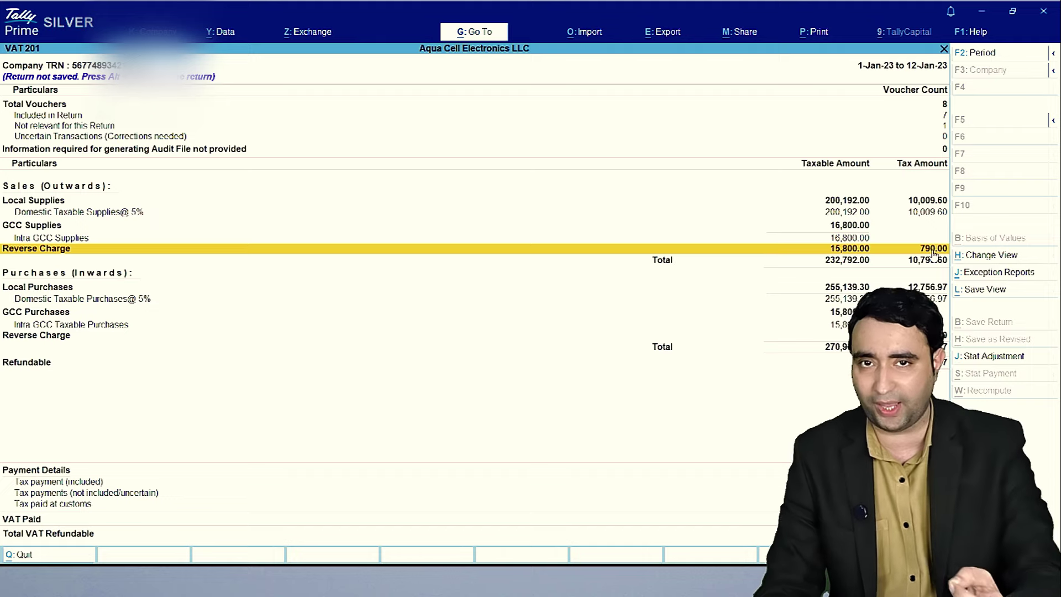
- Continue through the VAT 201 purchases section and examine its Reverse Charge line
key(Down)
key(Down)
key(Down)
key(Down)
key(Down)
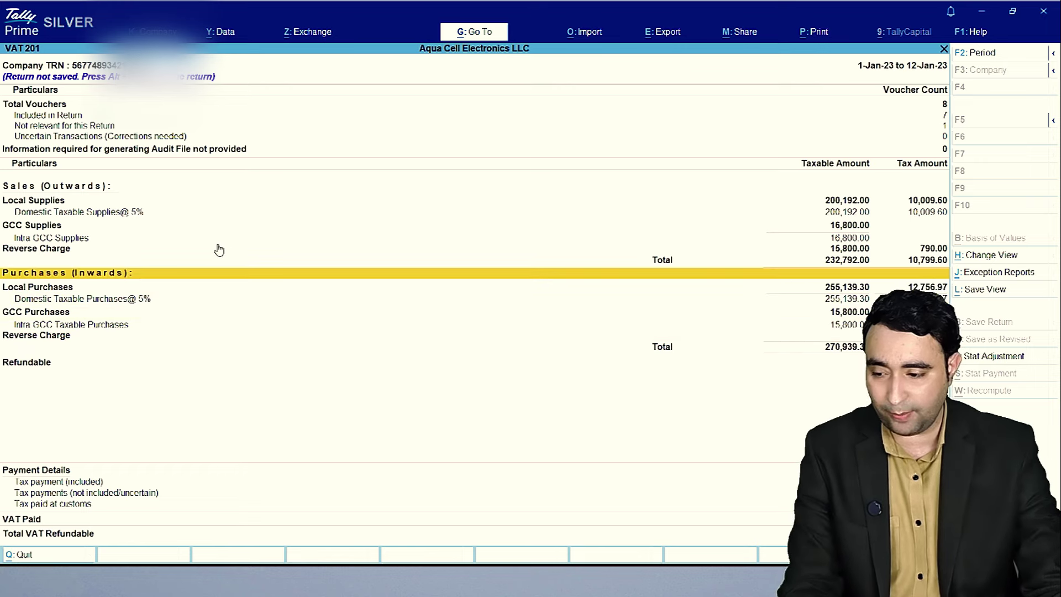
key(Down)
key(Down)
key(Down)
key(Down)
key(Down)
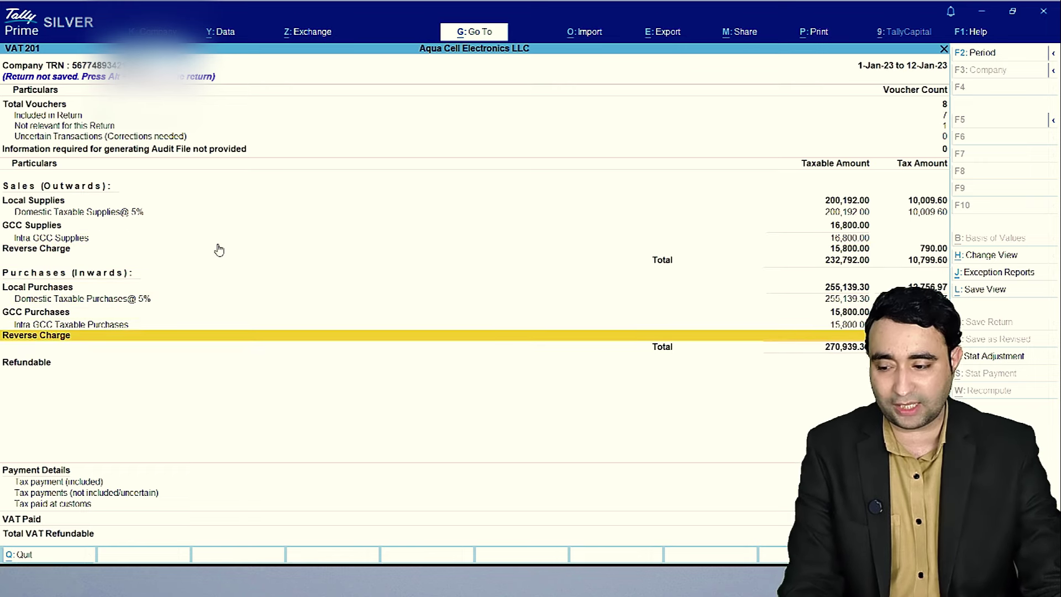